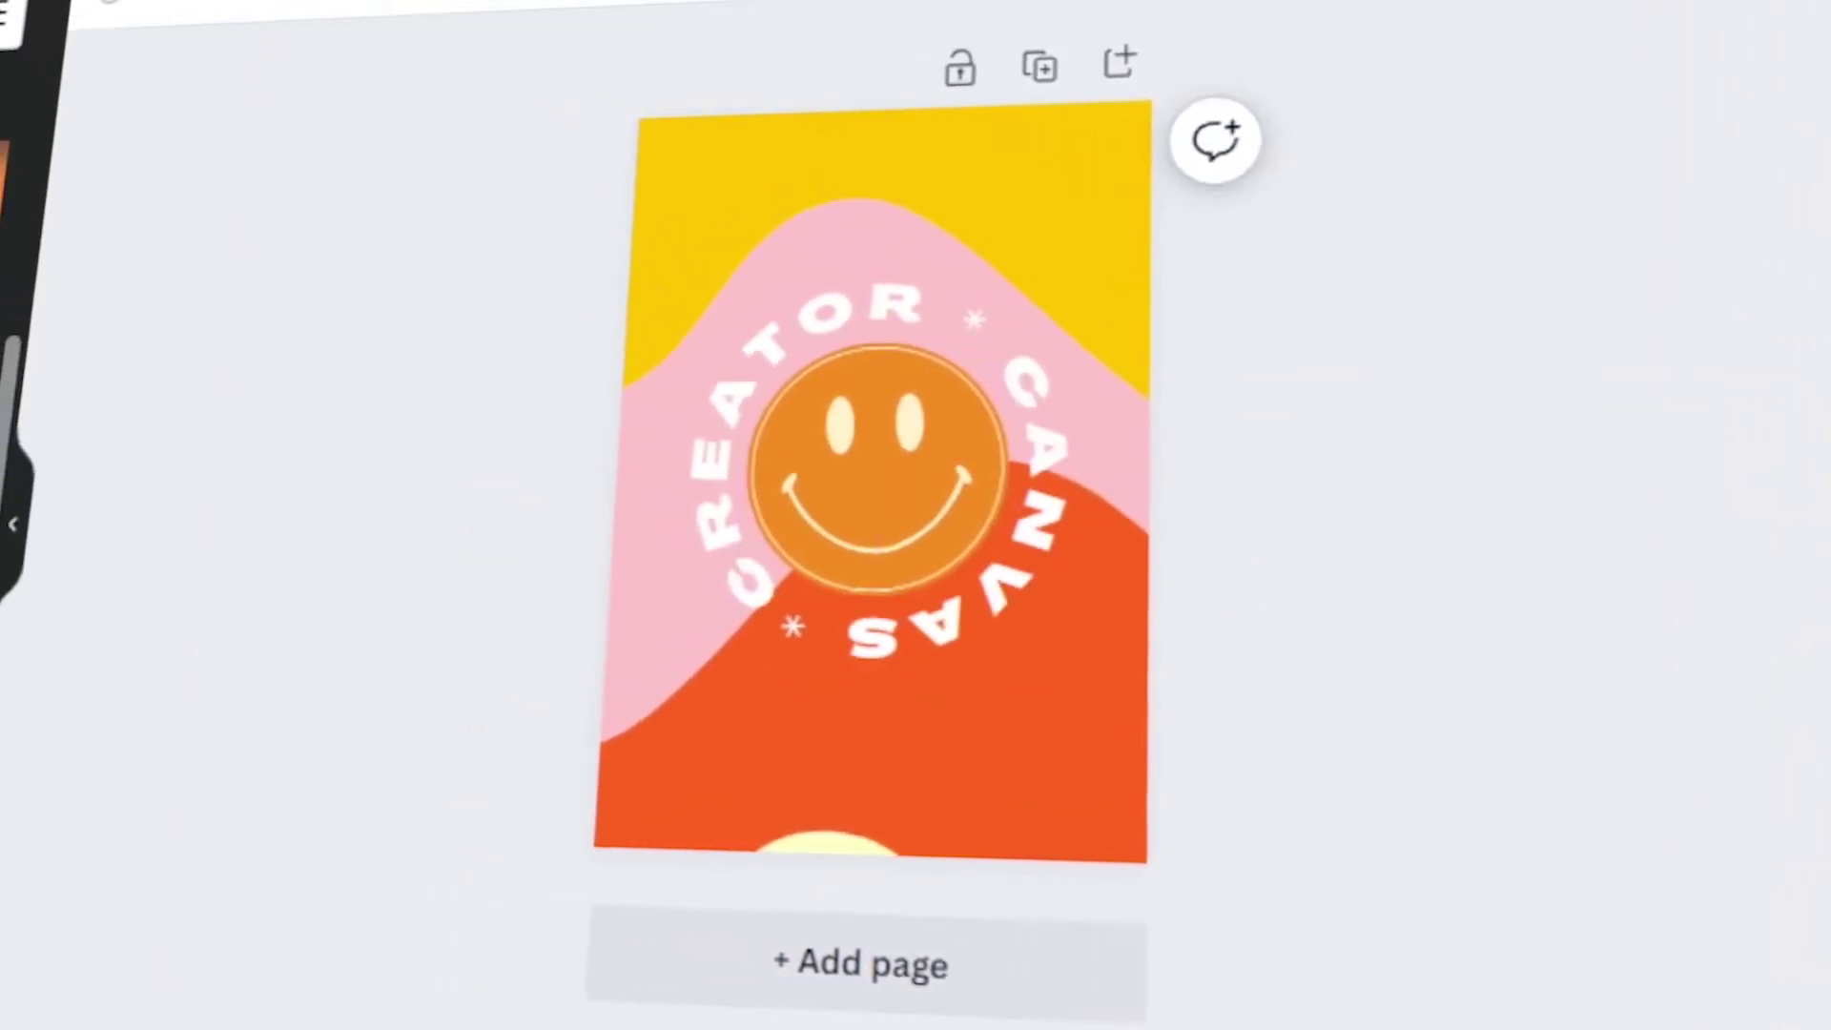
Step: Drag the wavy pastel image onto the poster as its background
drag(29, 371, 703, 757)
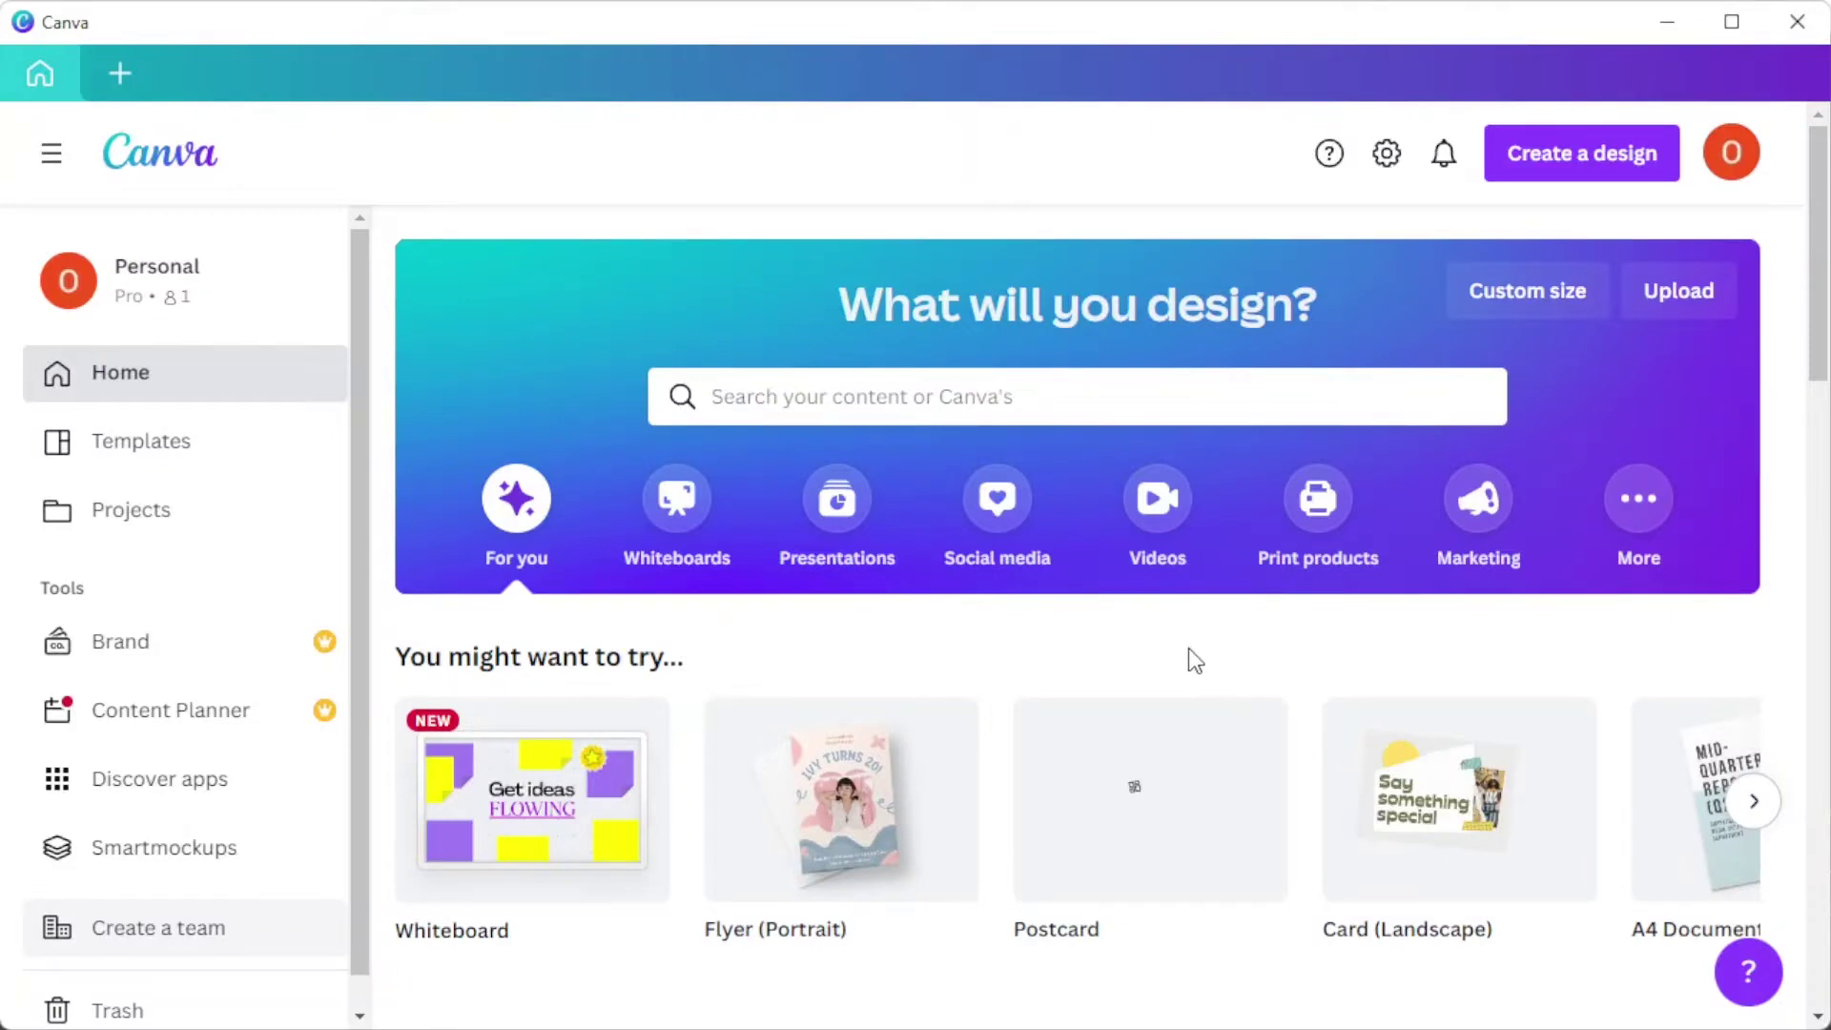
Step: Search templates for 'poster', then clear and dismiss the Create a design list
click(1190, 396)
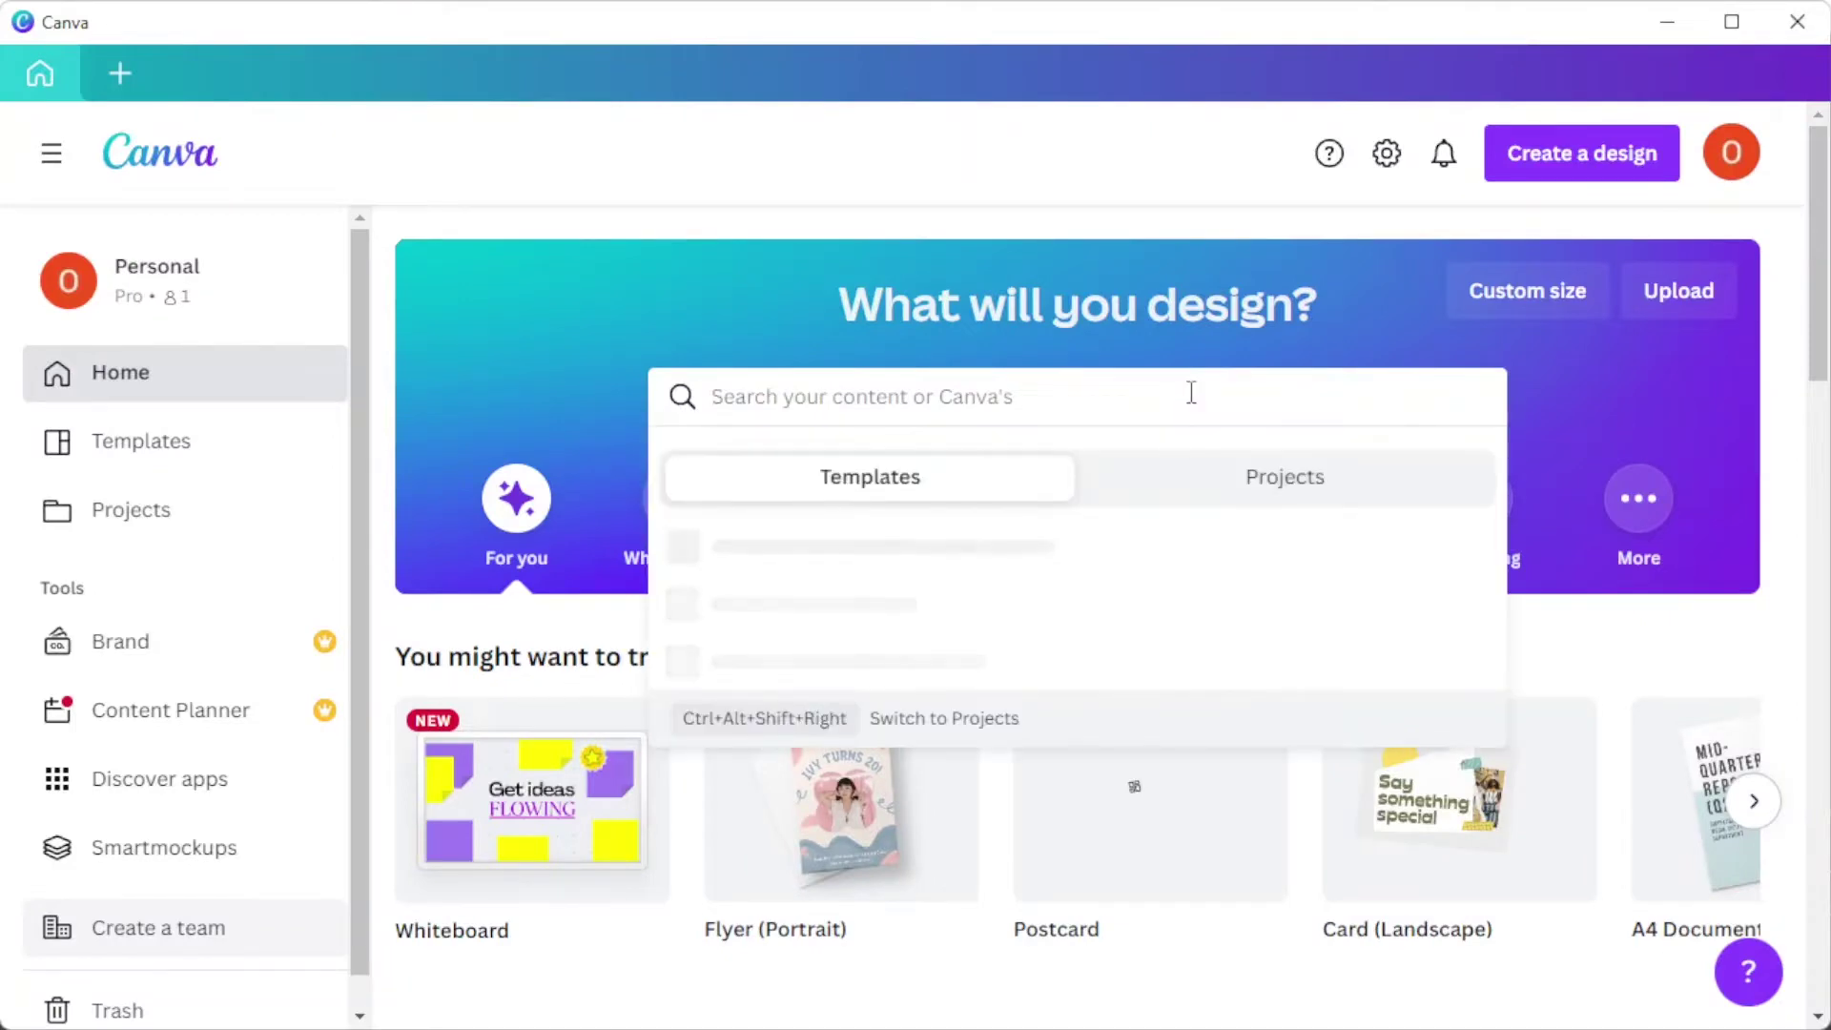
text(poster)
key(Return)
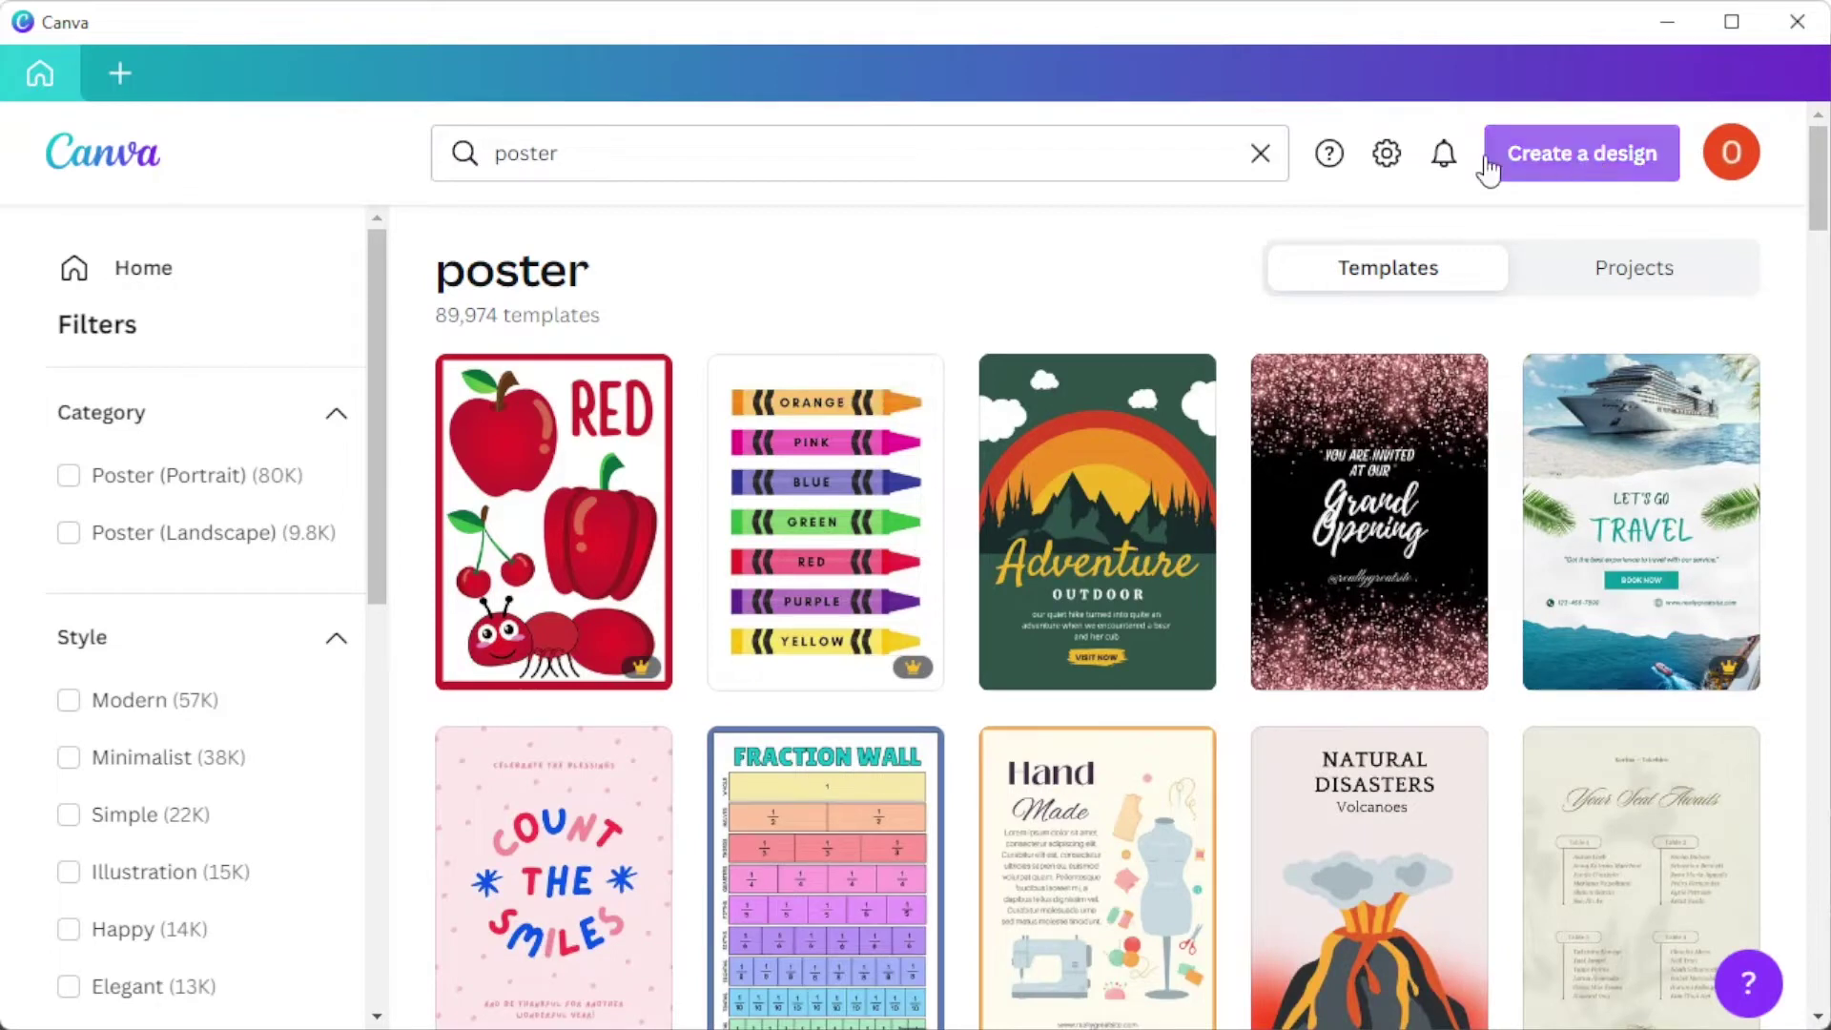
click(1534, 166)
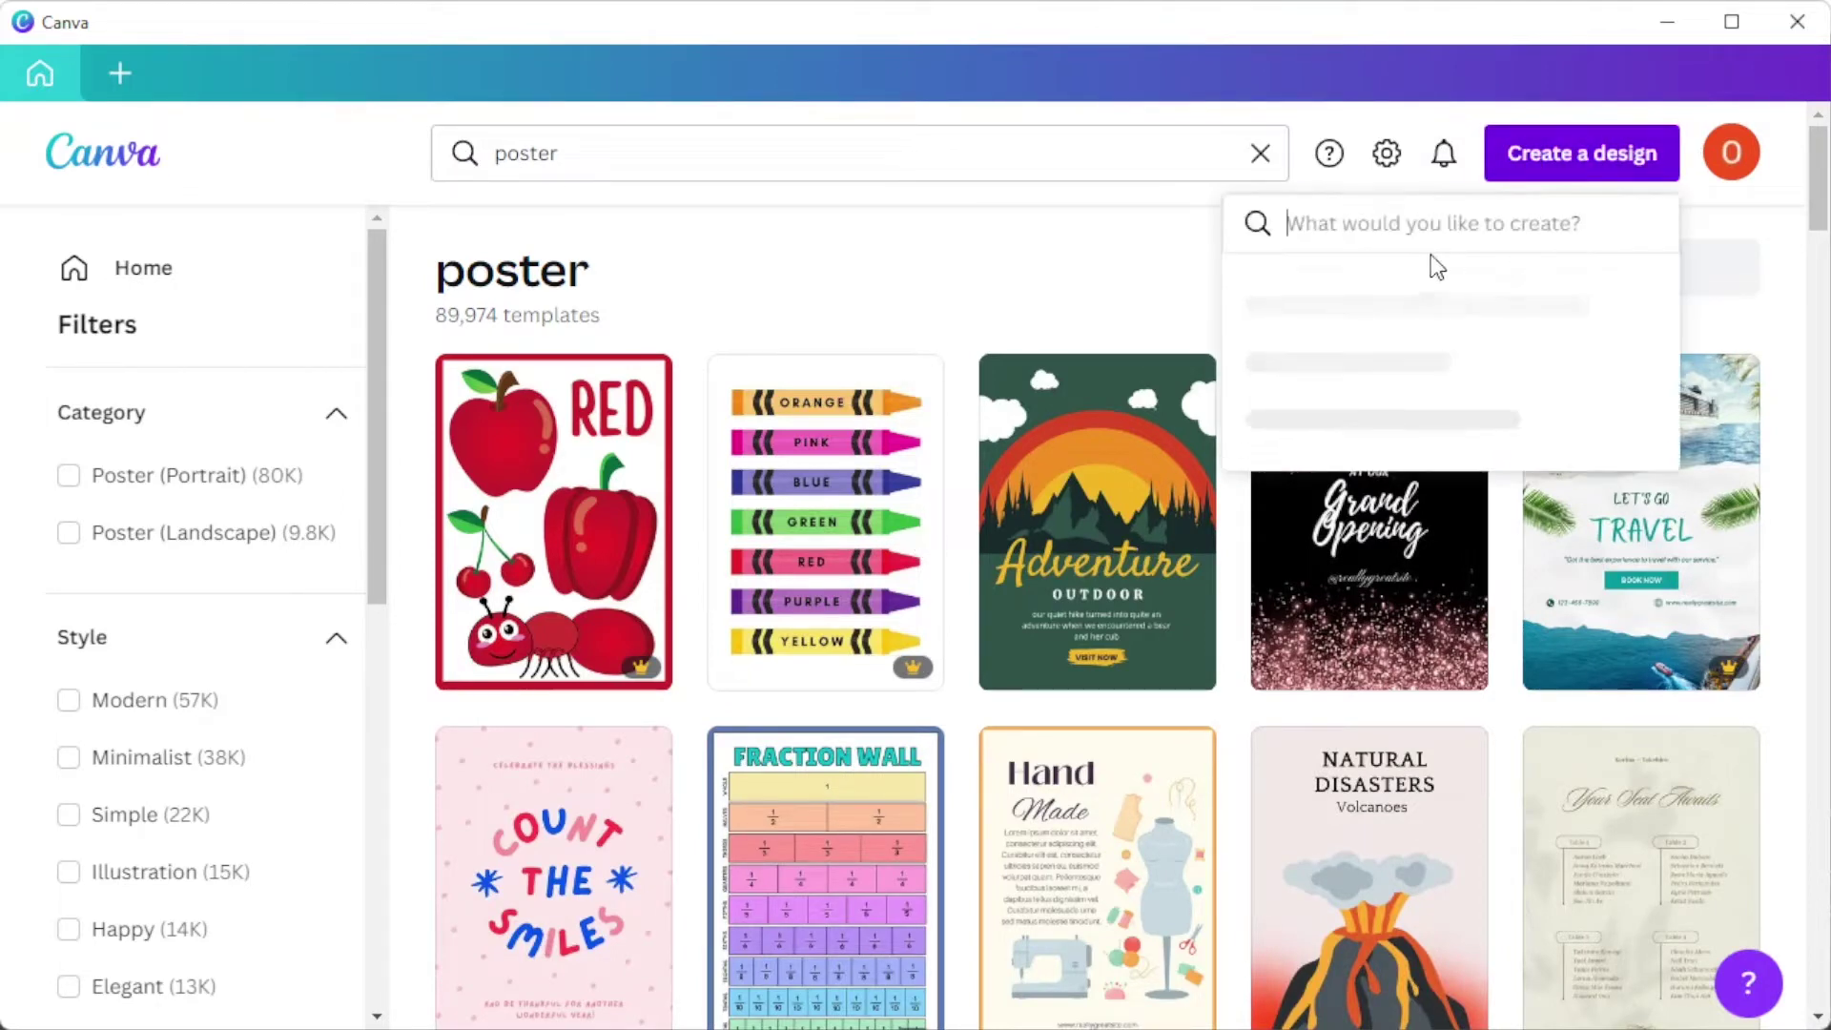
text(poster)
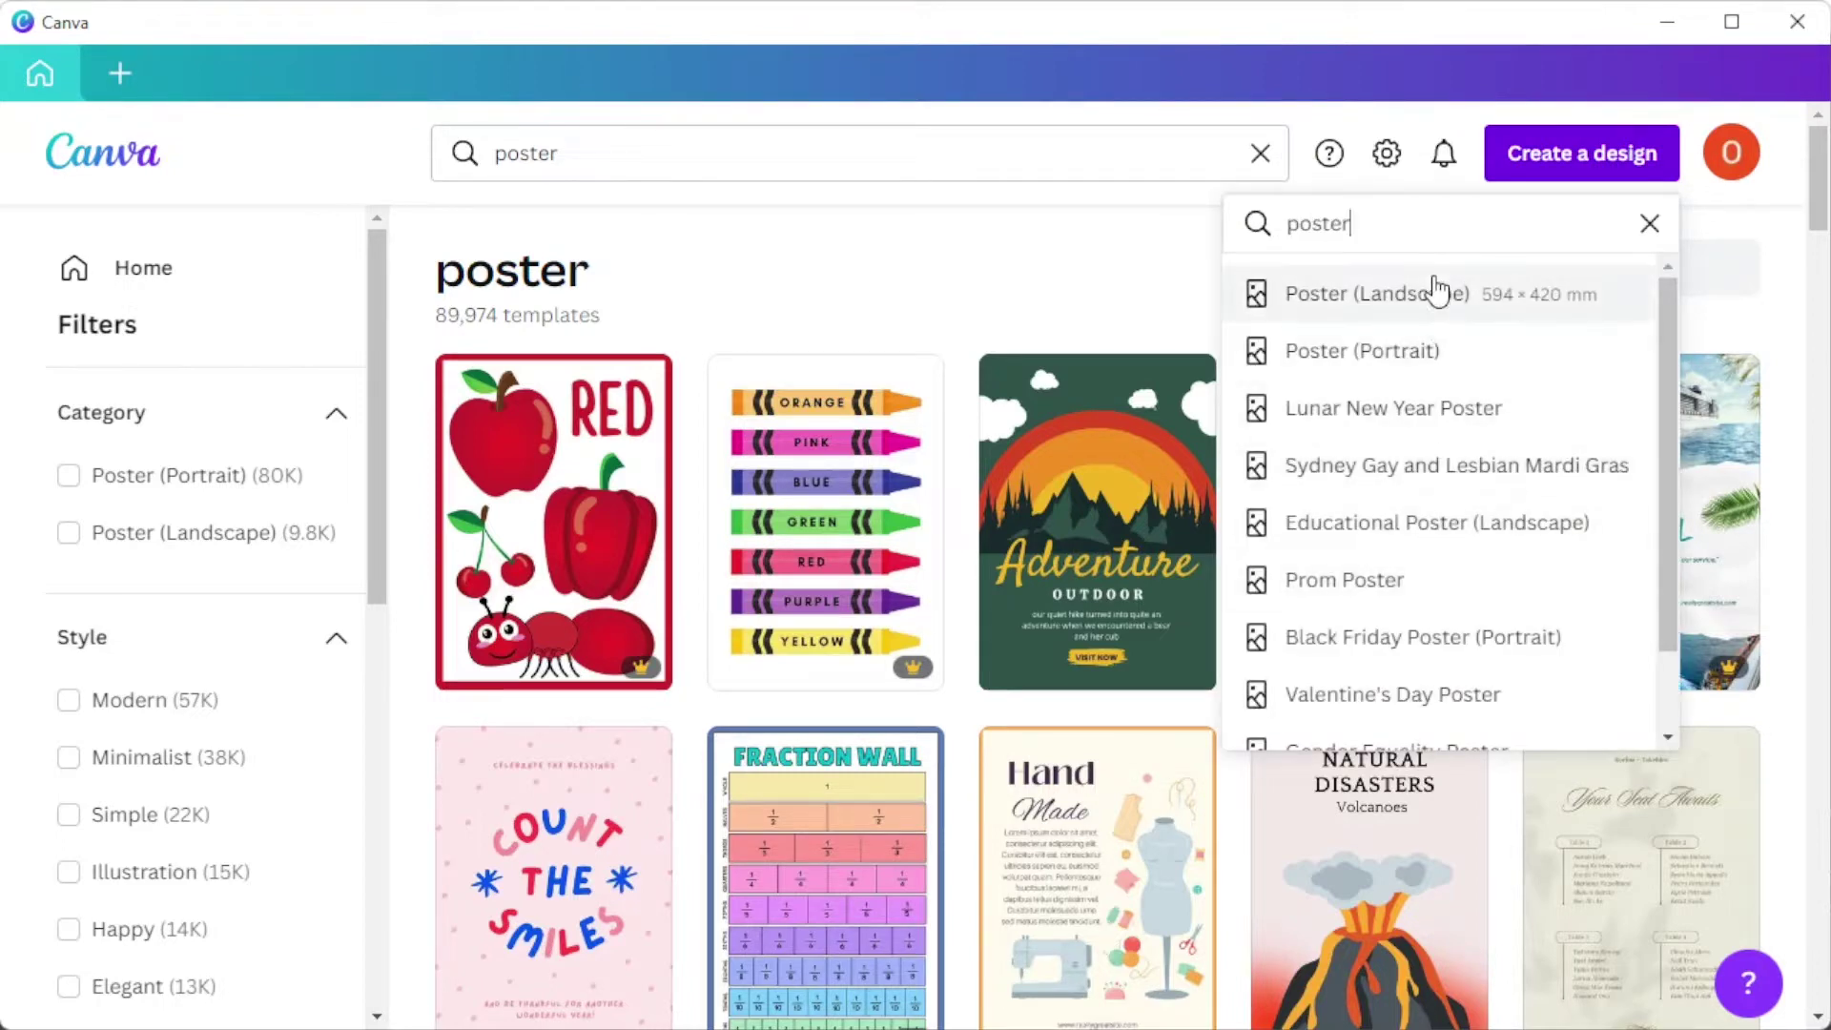
scroll(1417, 584, down, 2)
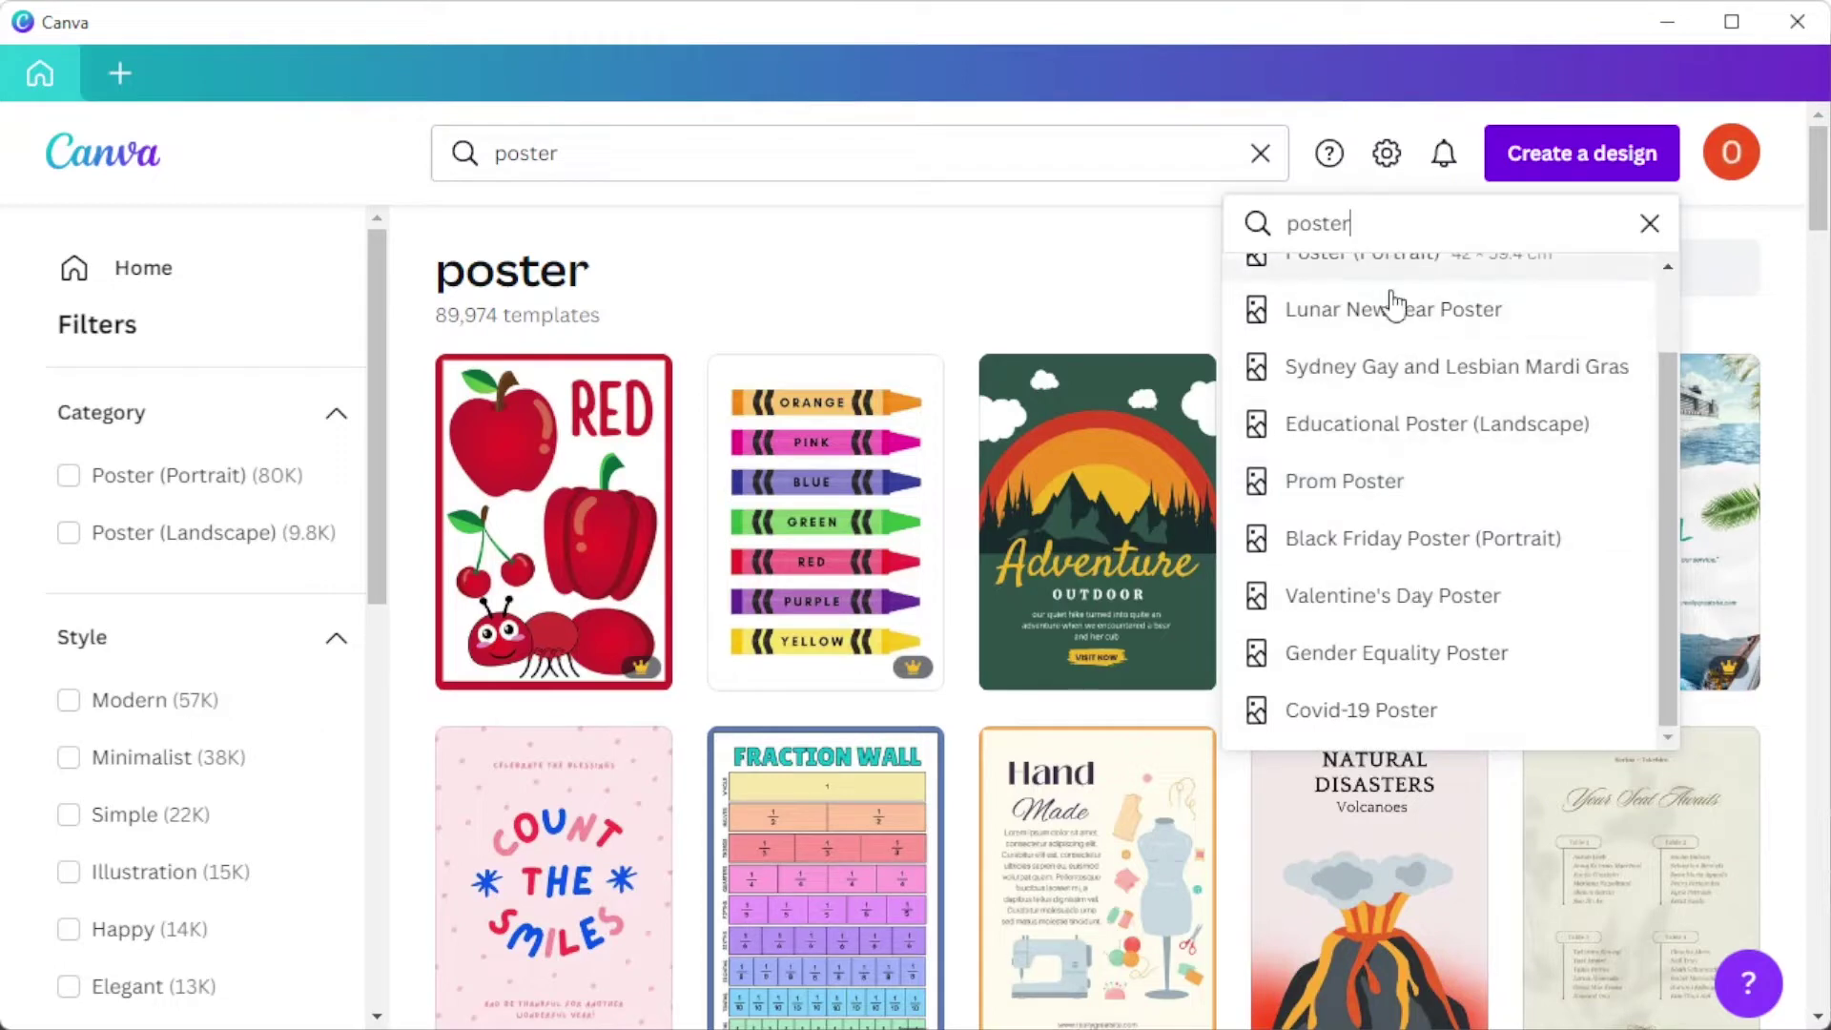
scroll(1401, 618, up, 2)
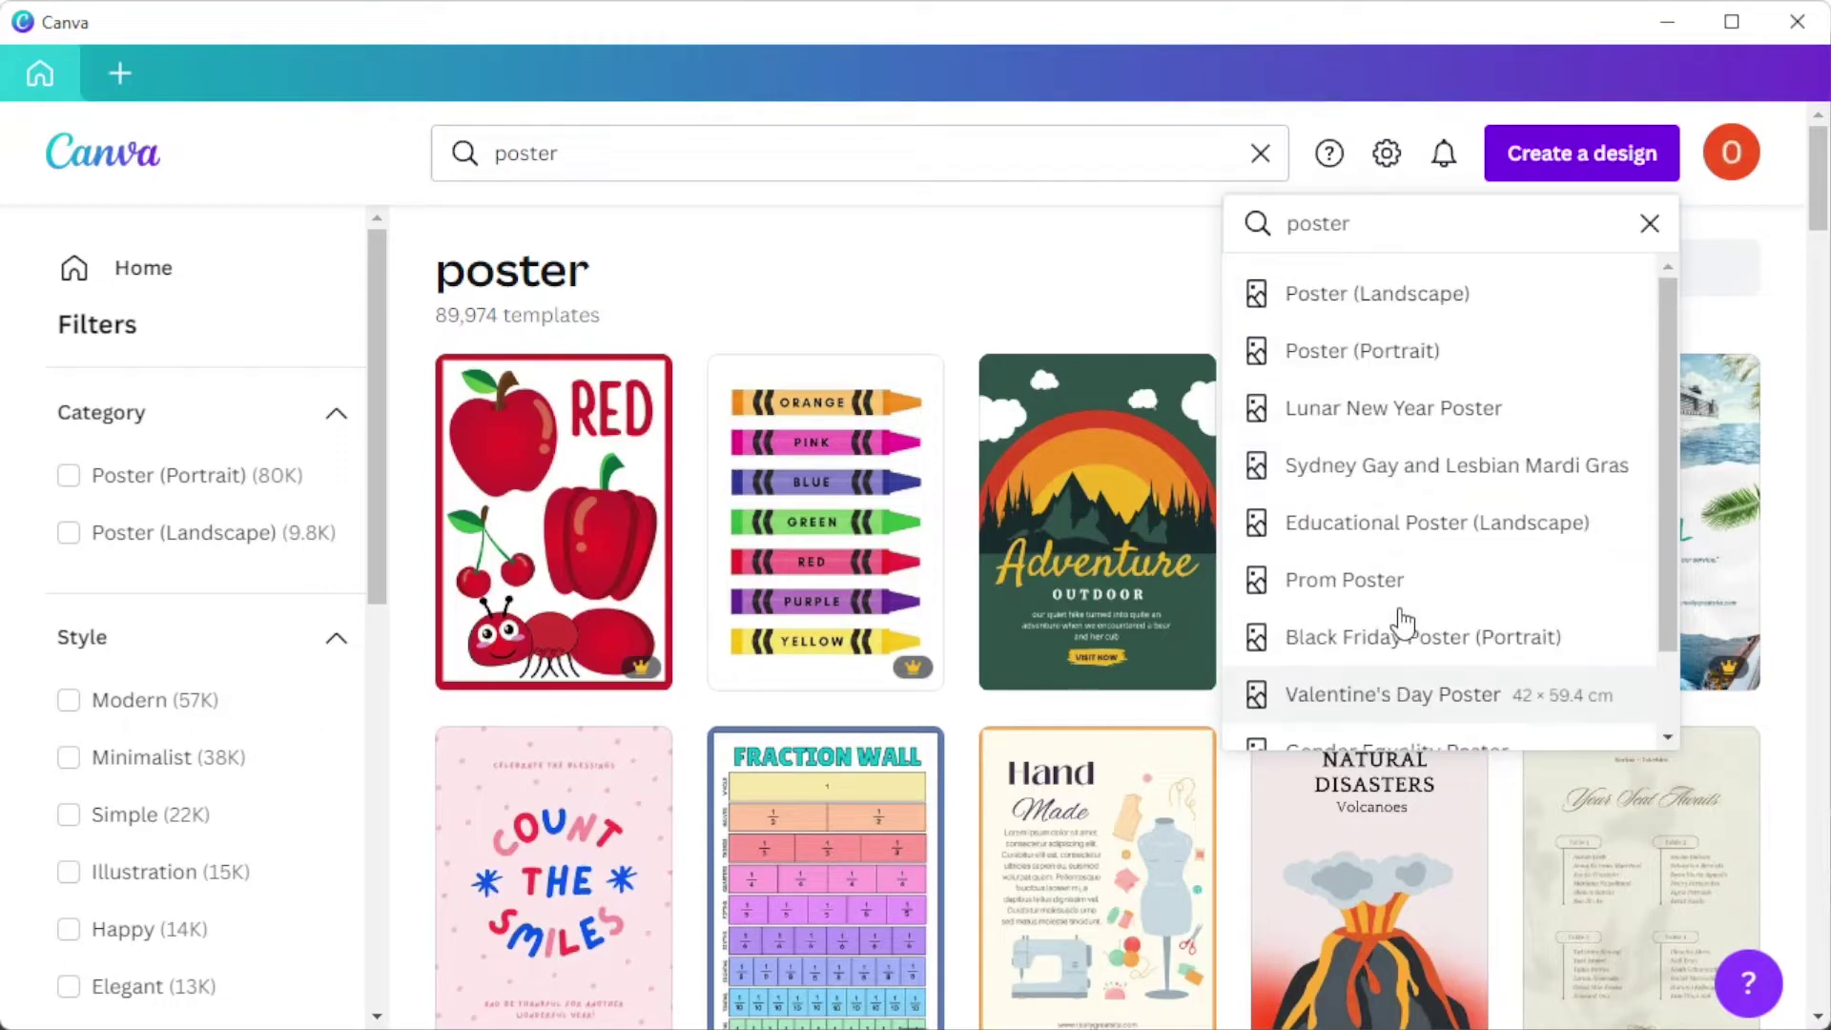
click(1649, 225)
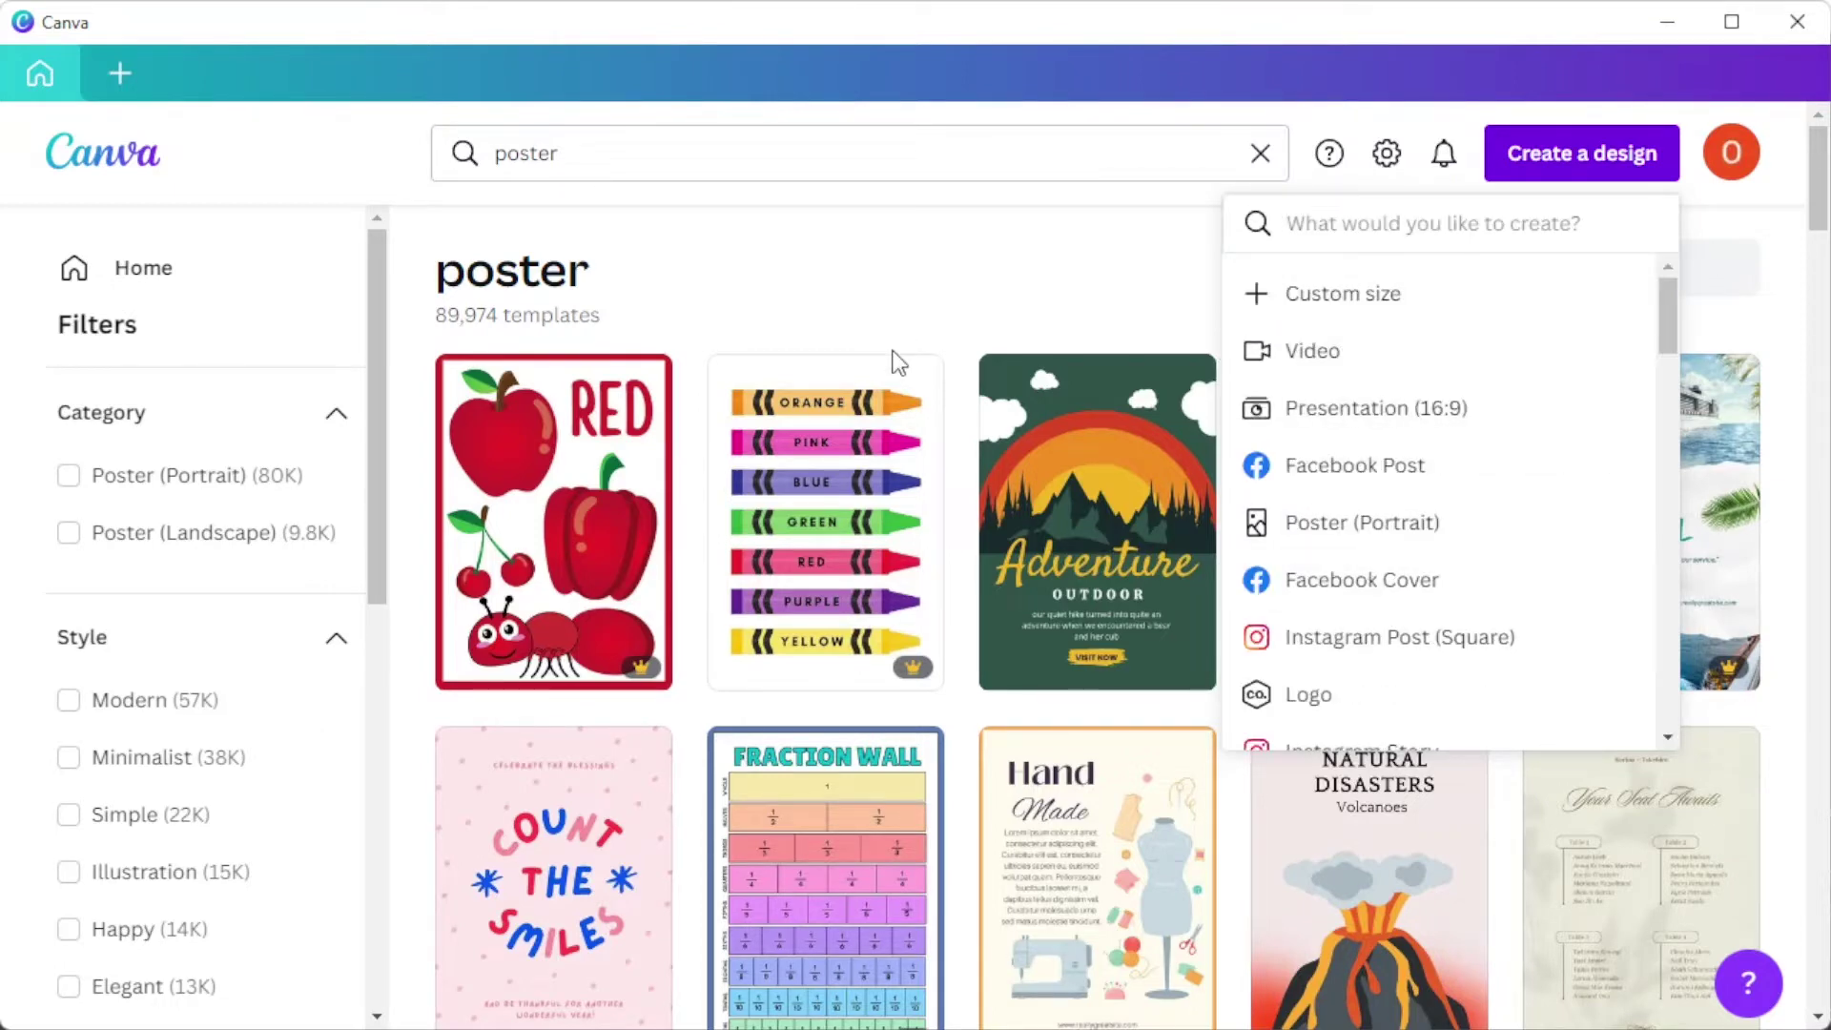
click(872, 281)
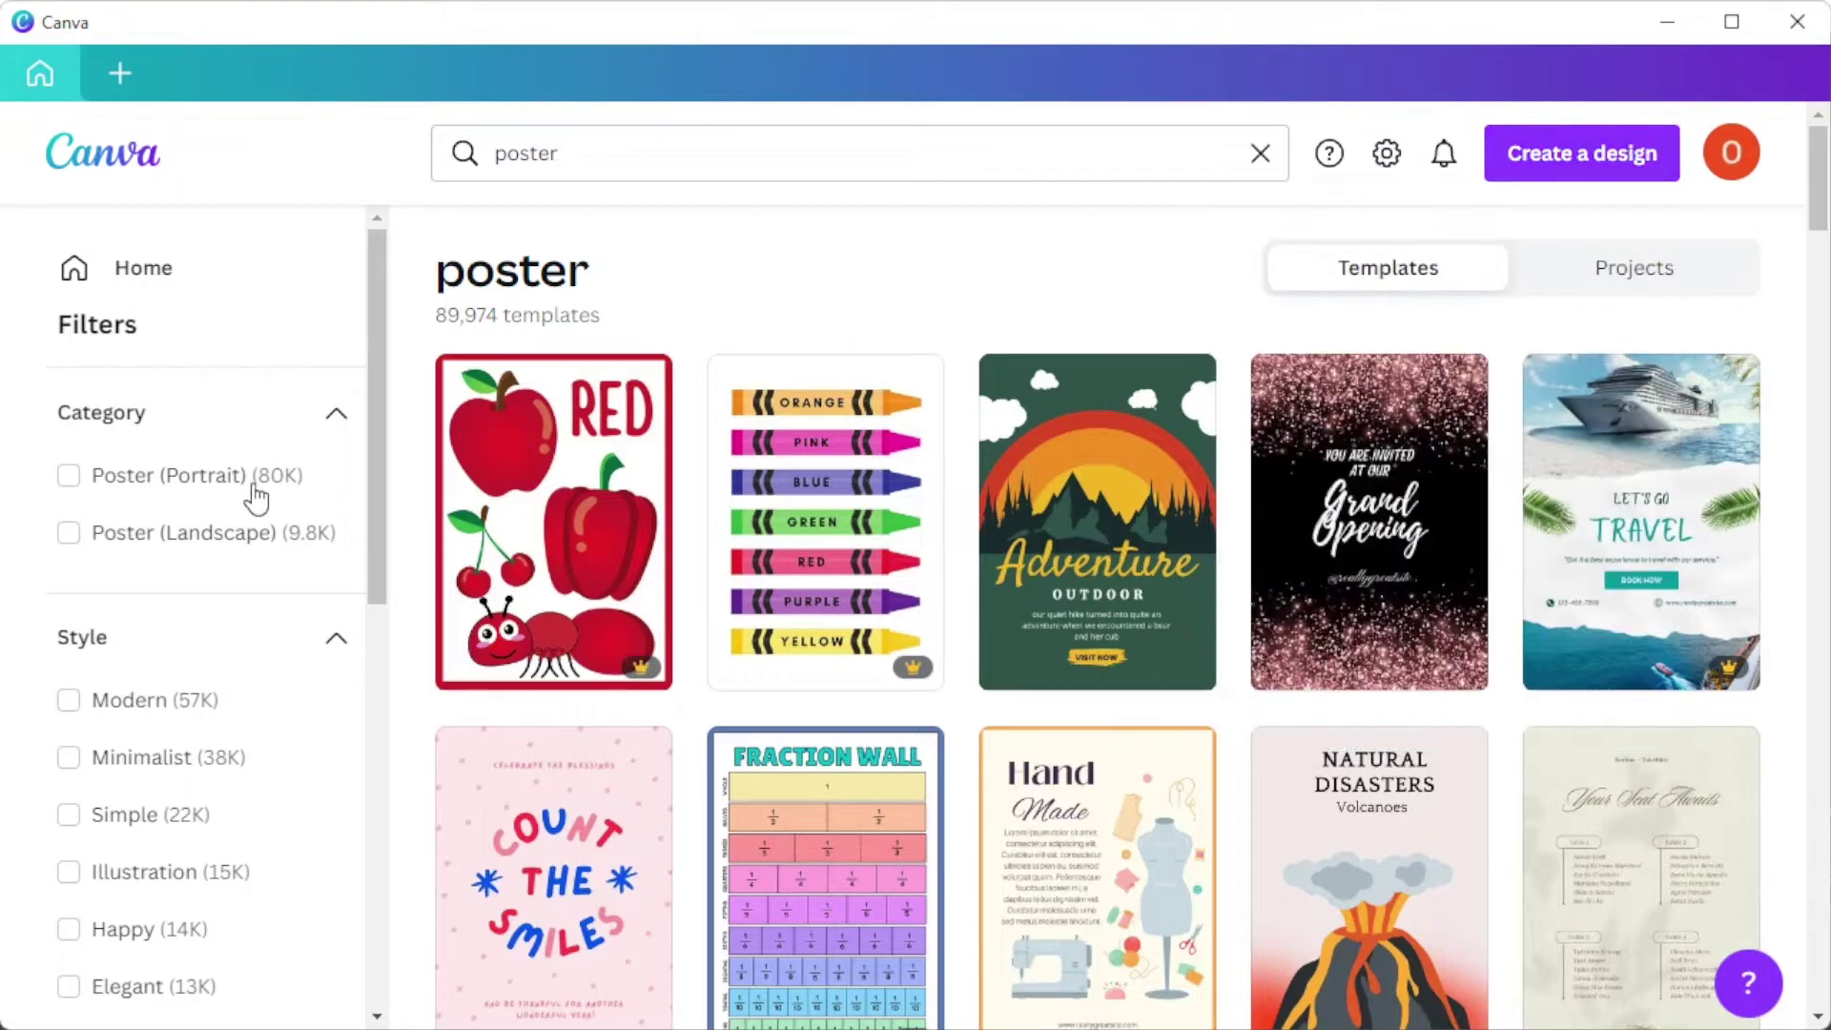
scroll(236, 512, down, 2)
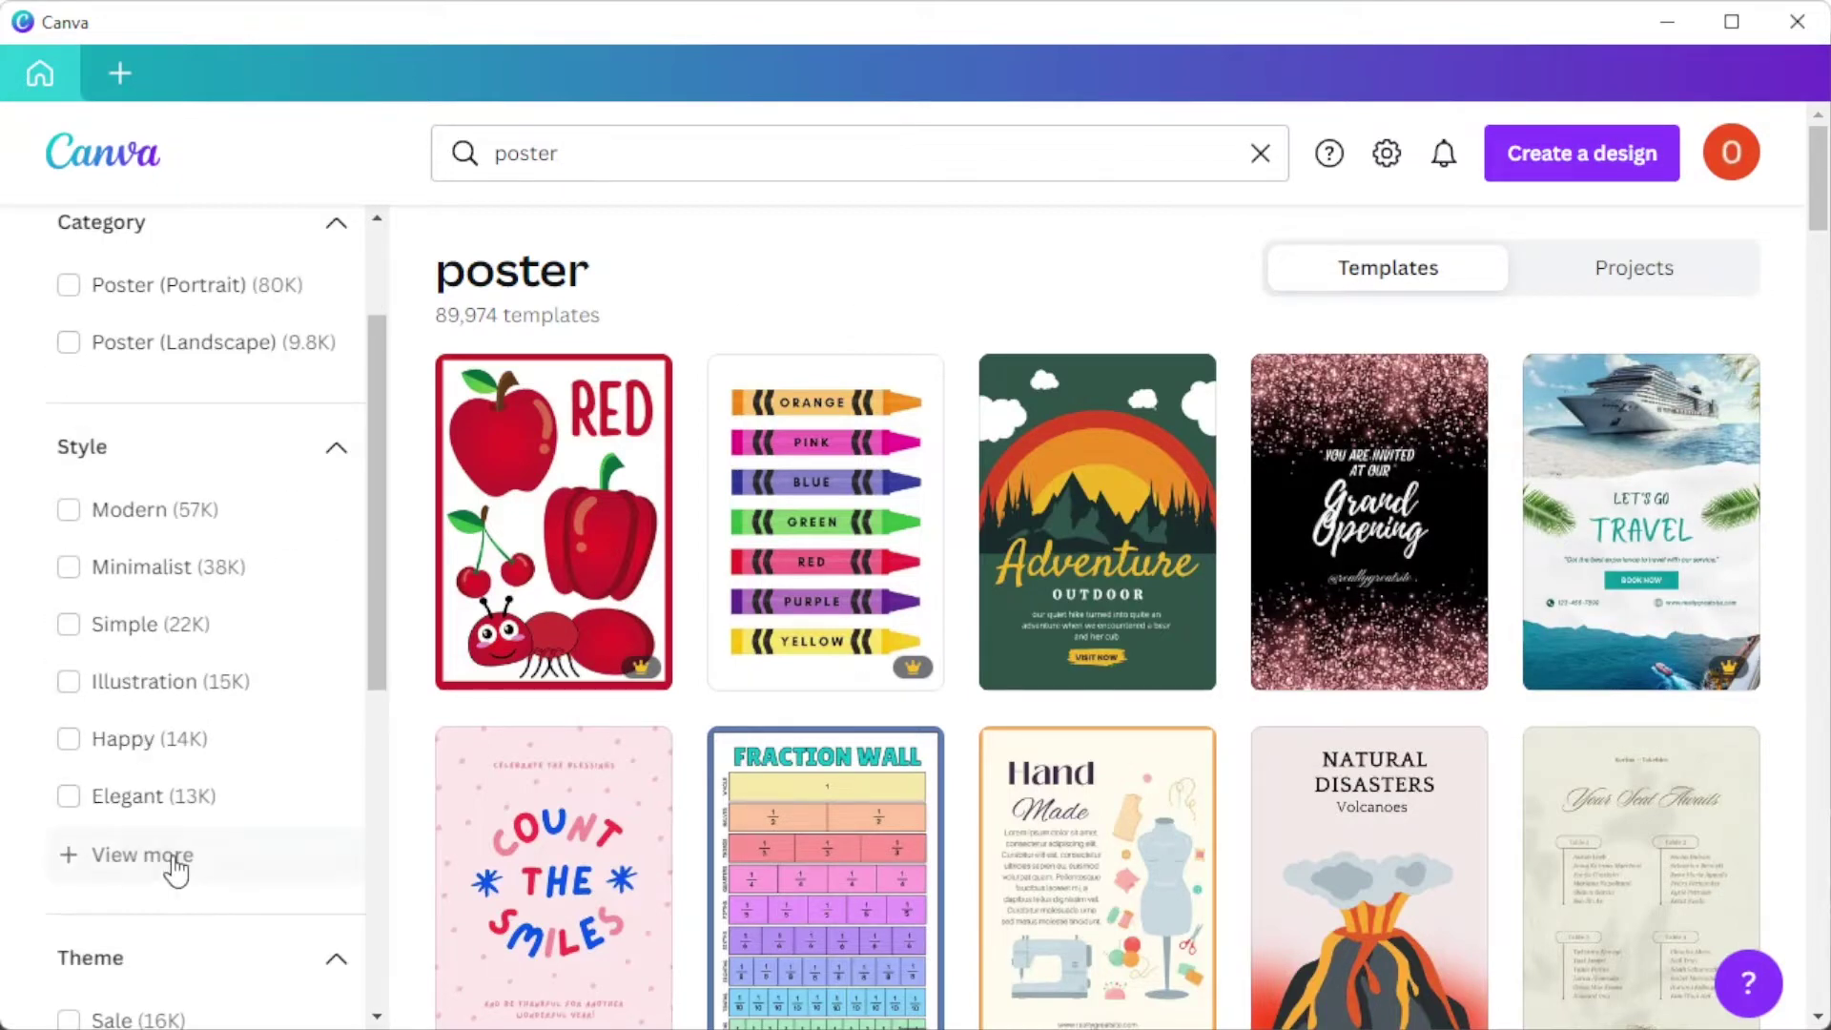
scroll(171, 606, down, 4)
scroll(172, 606, down, 3)
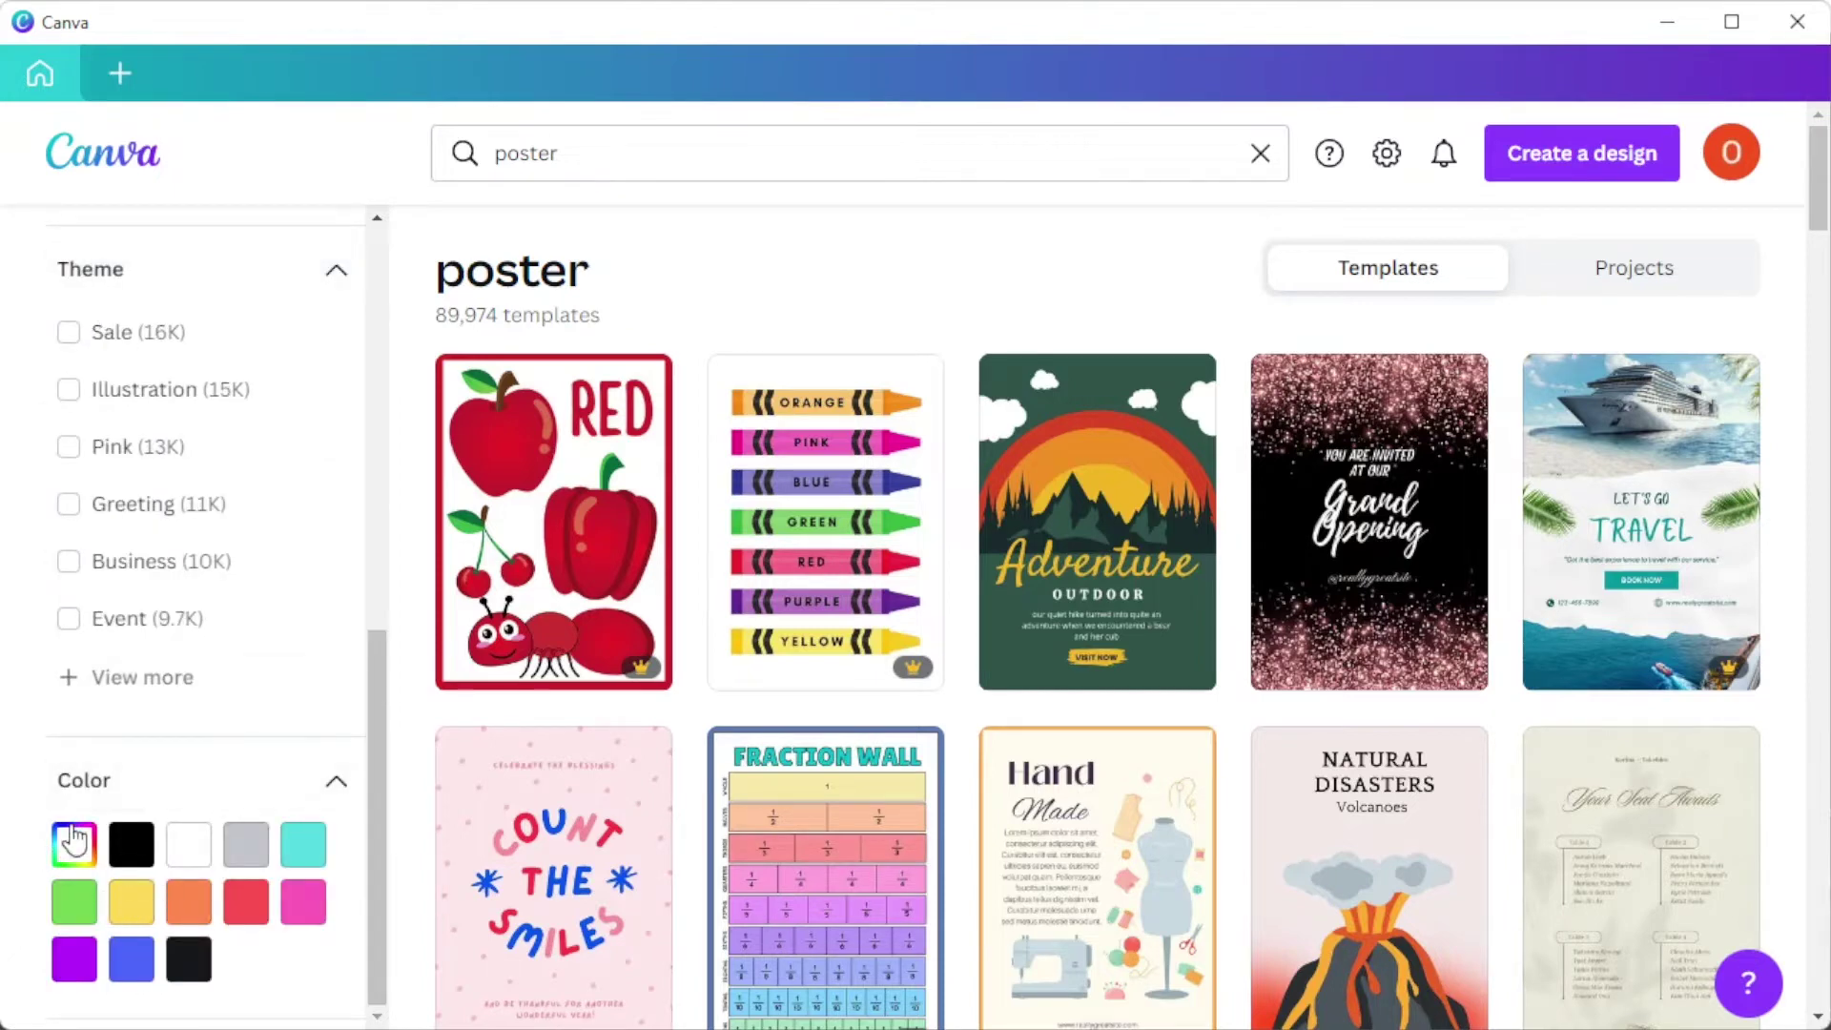
scroll(159, 748, up, 4)
scroll(127, 703, up, 5)
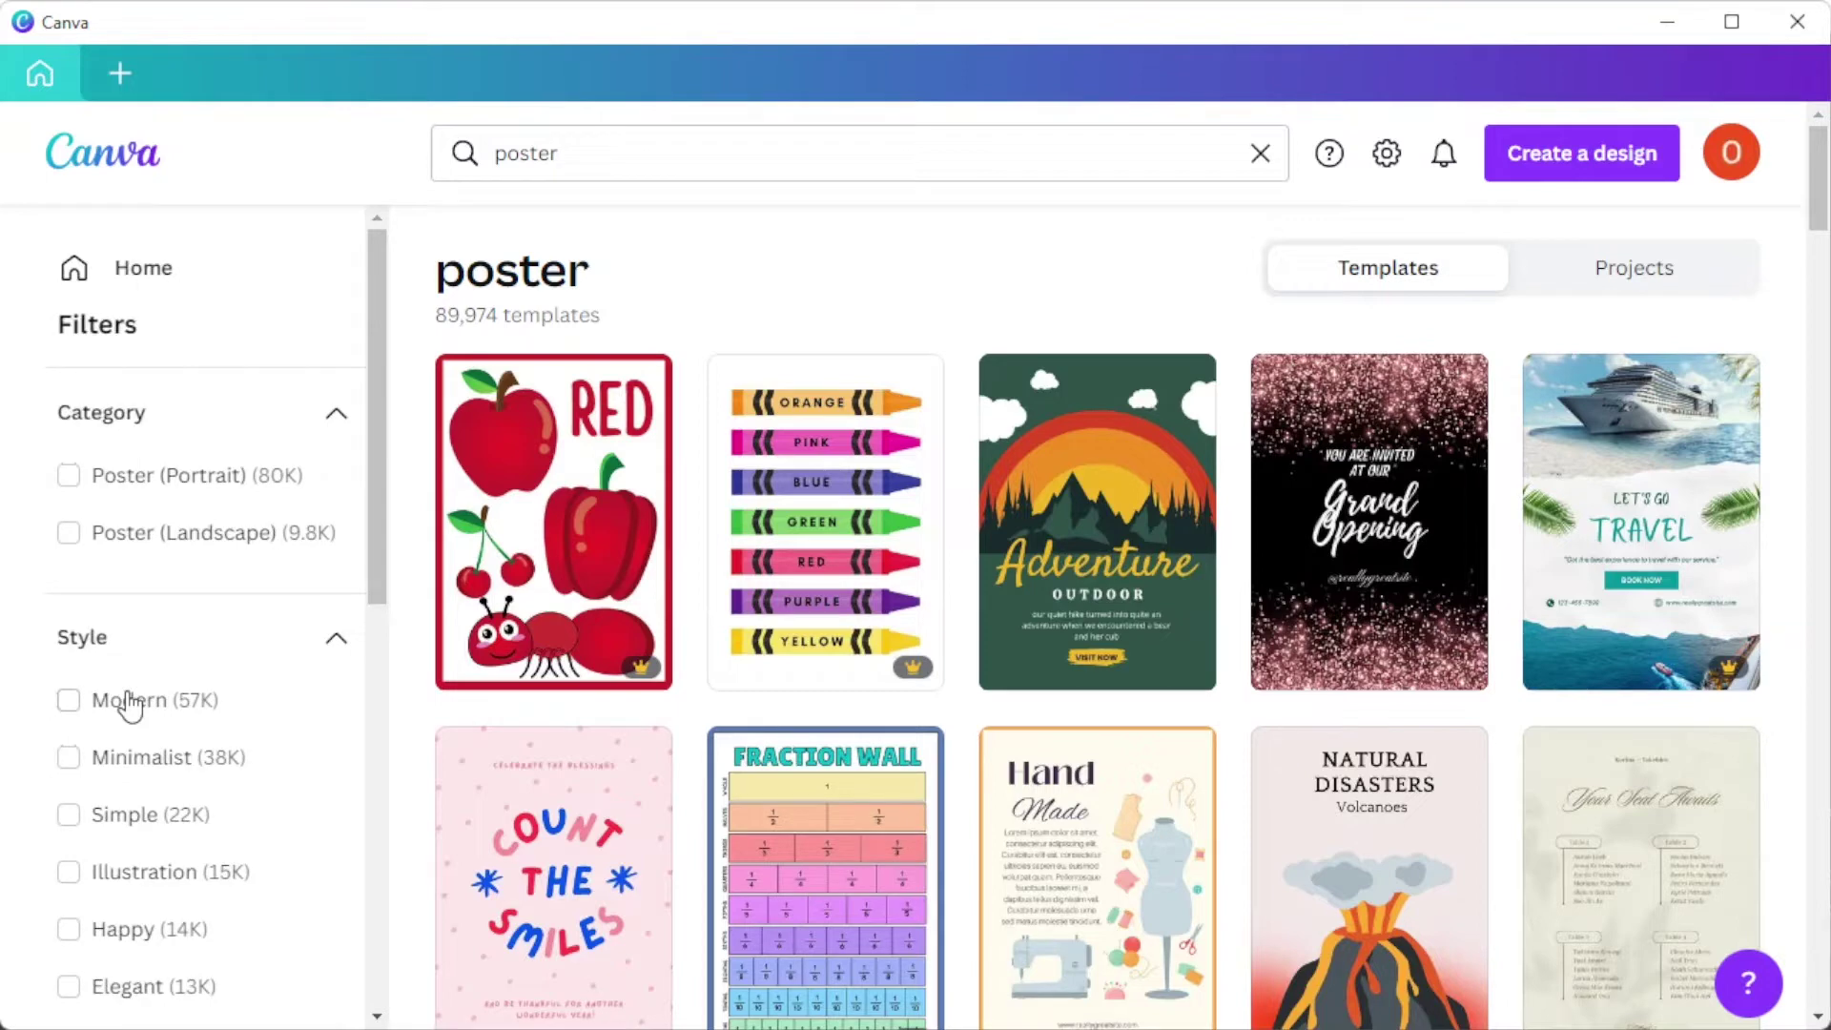
mouse_move(825, 523)
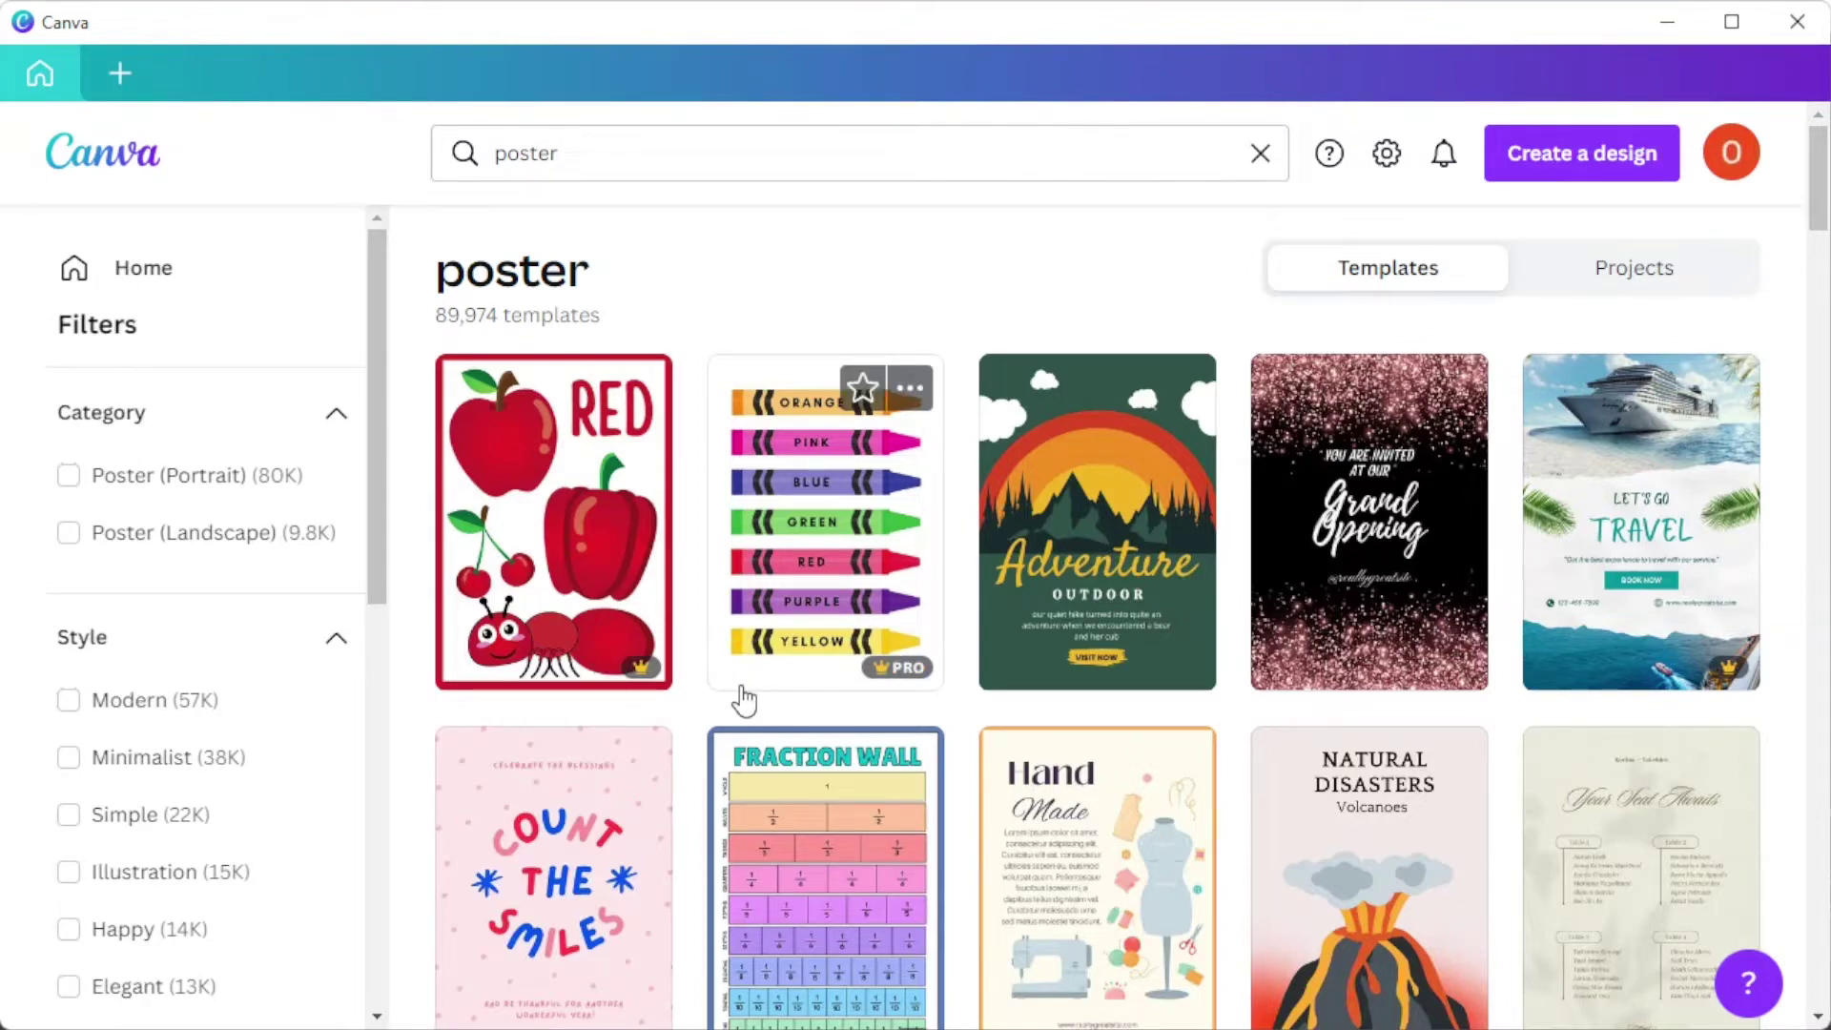
scroll(741, 697, down, 3)
scroll(739, 698, down, 2)
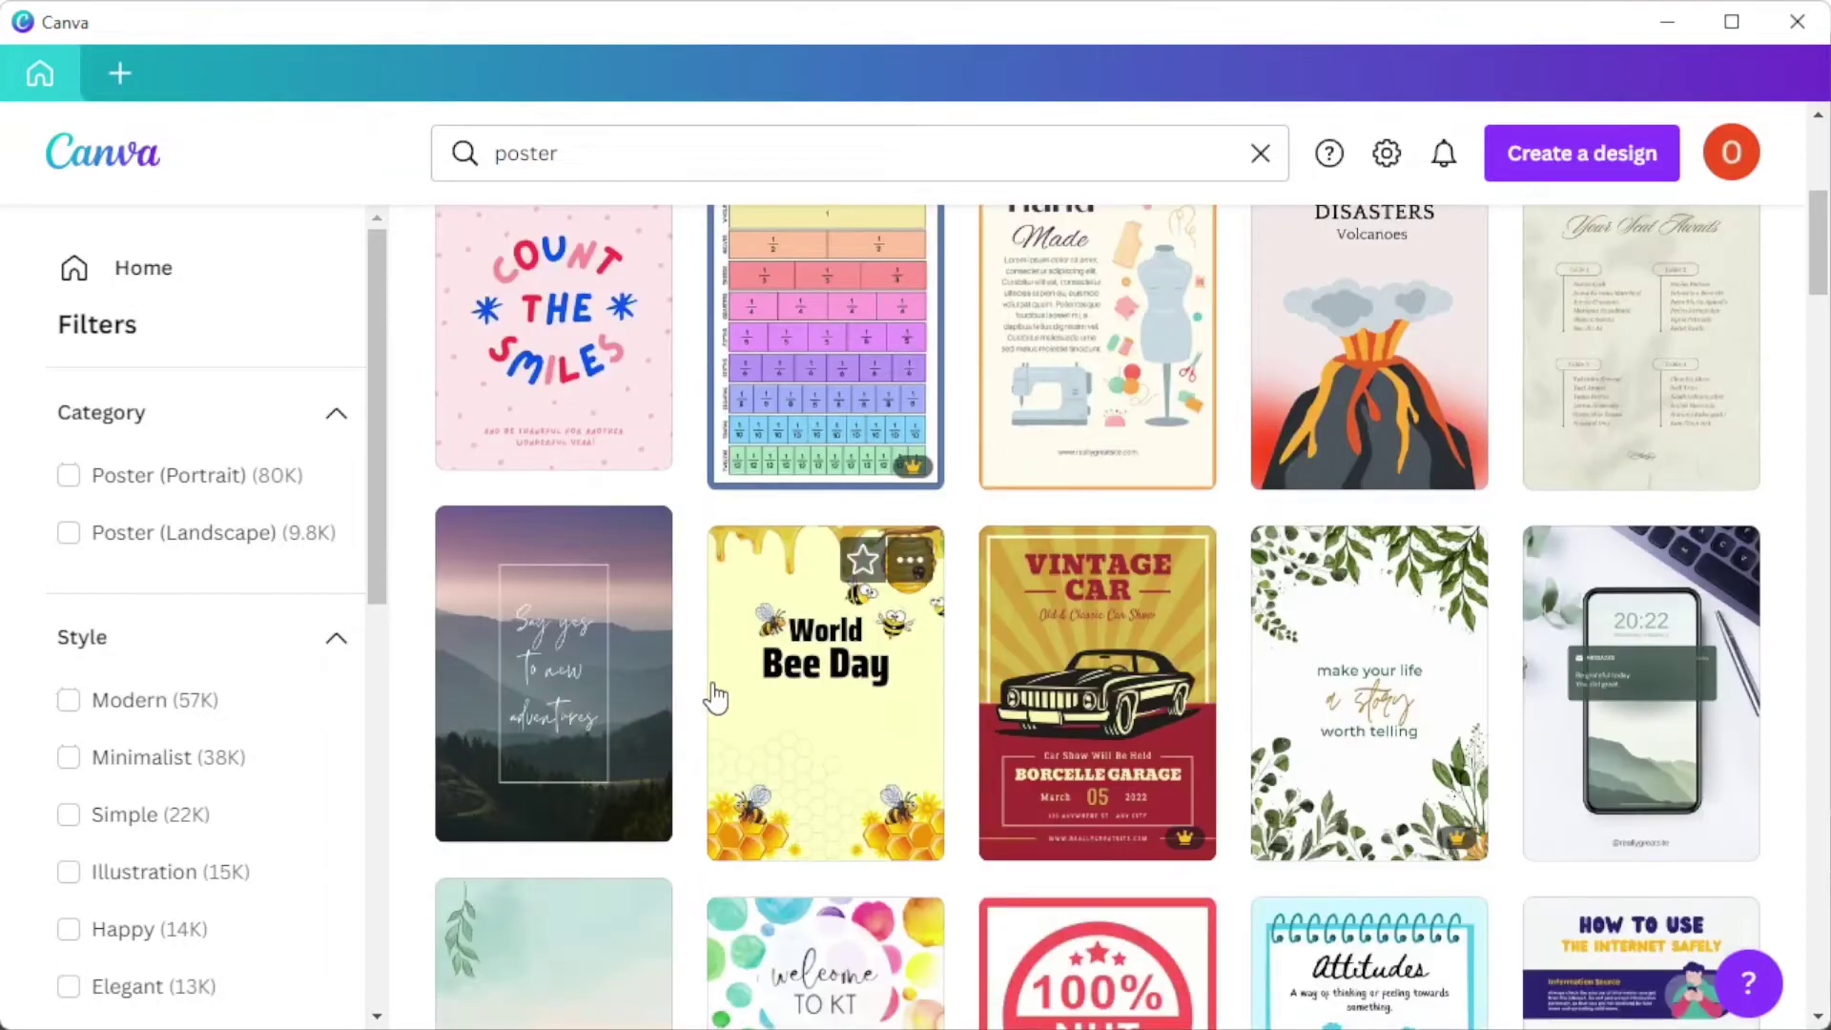
scroll(713, 697, down, 3)
scroll(713, 697, down, 3)
scroll(711, 696, down, 3)
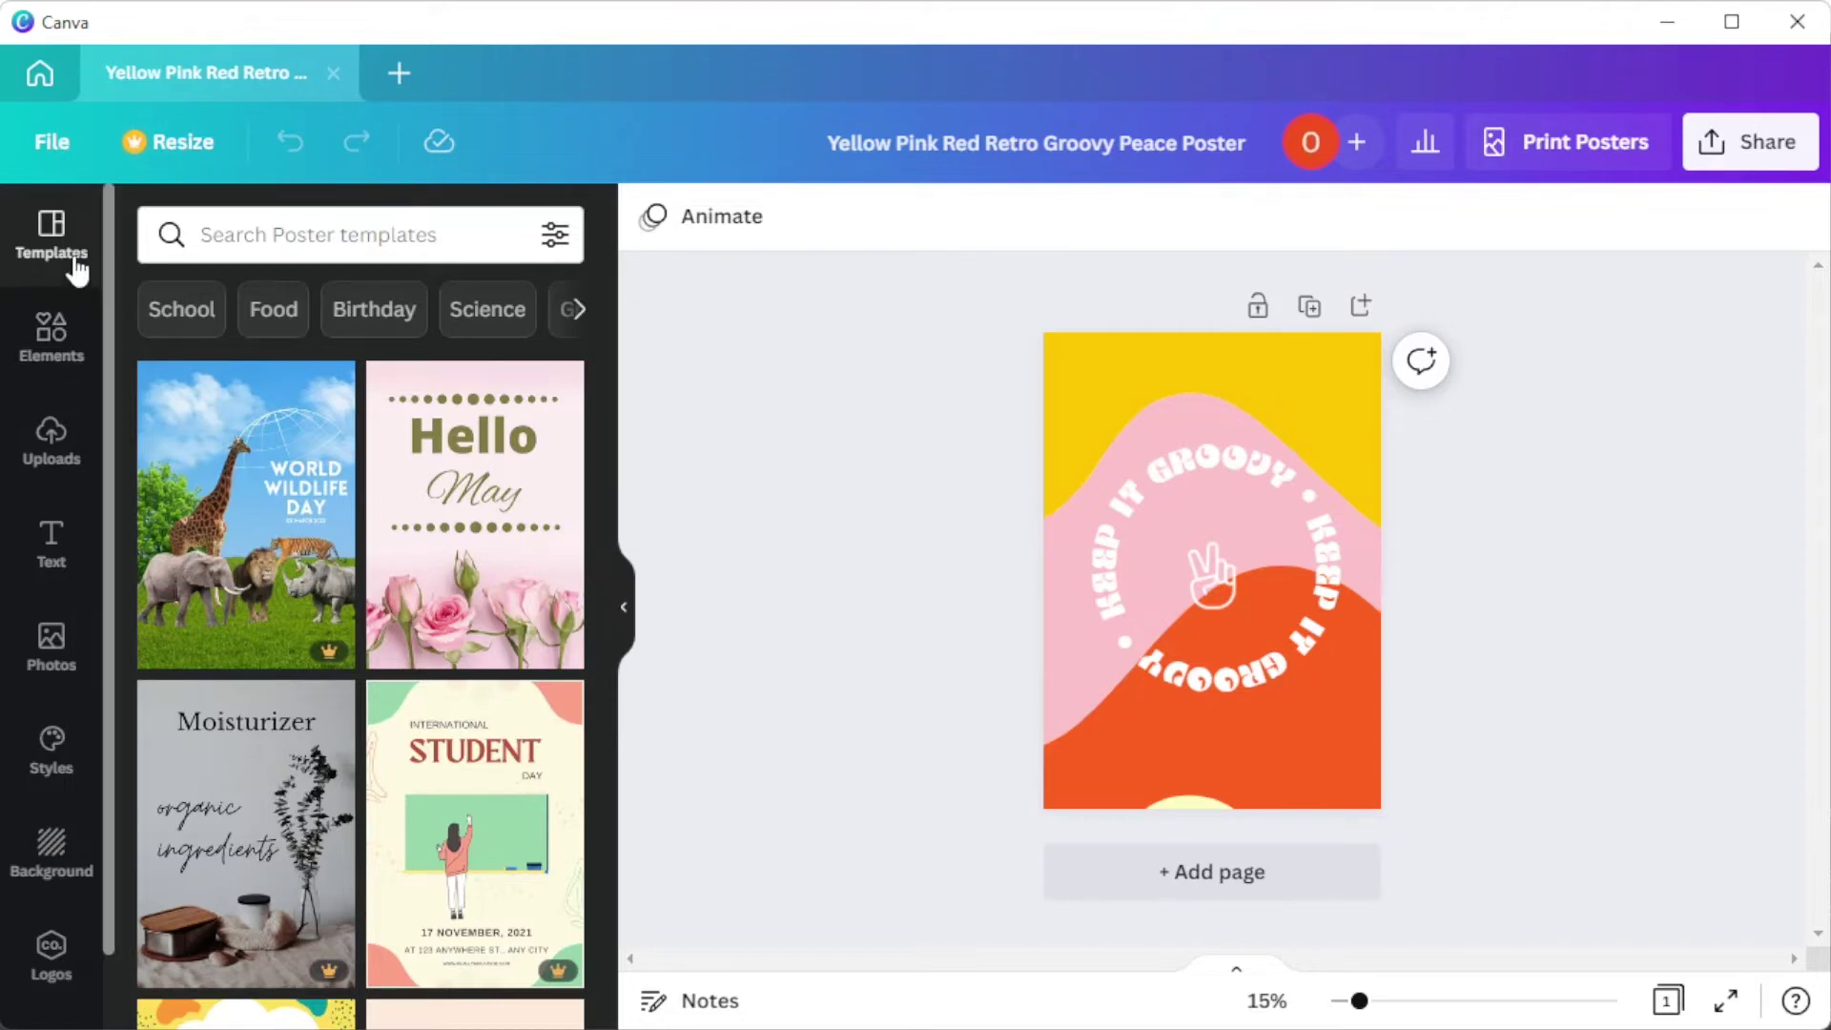
scroll(358, 576, down, 3)
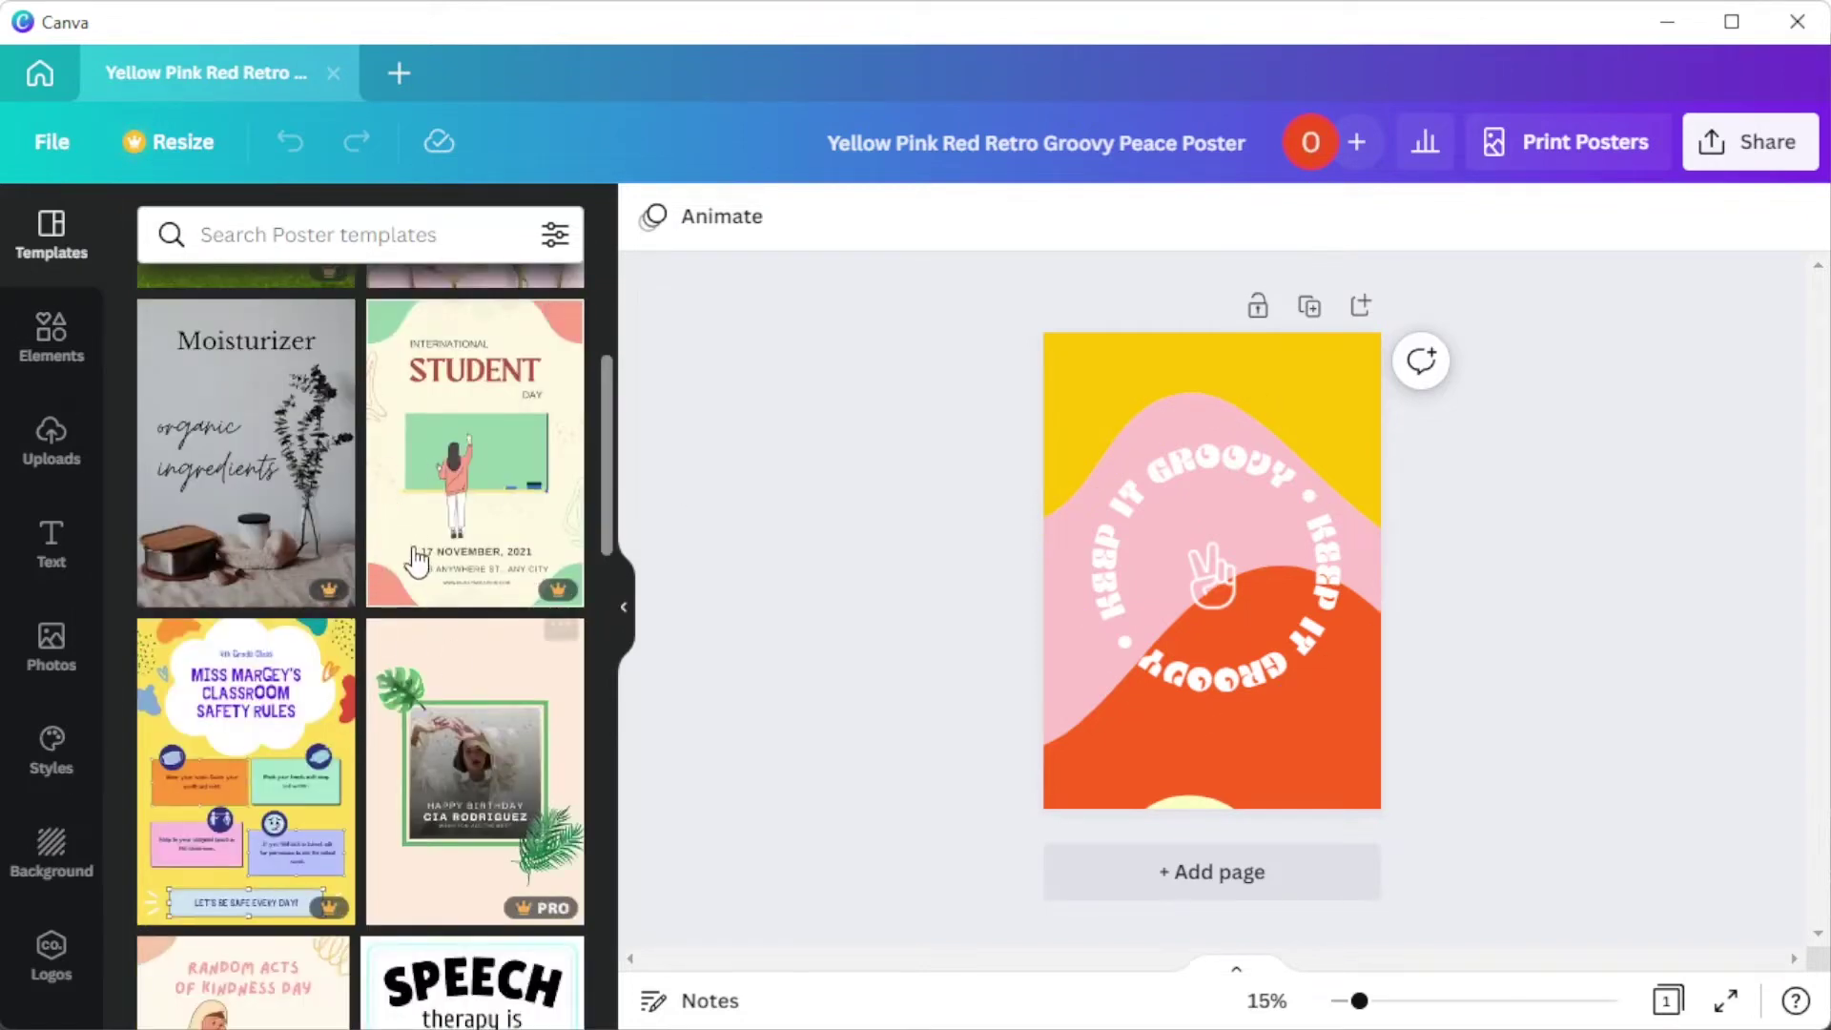
scroll(413, 559, down, 2)
scroll(412, 558, down, 2)
scroll(412, 557, down, 3)
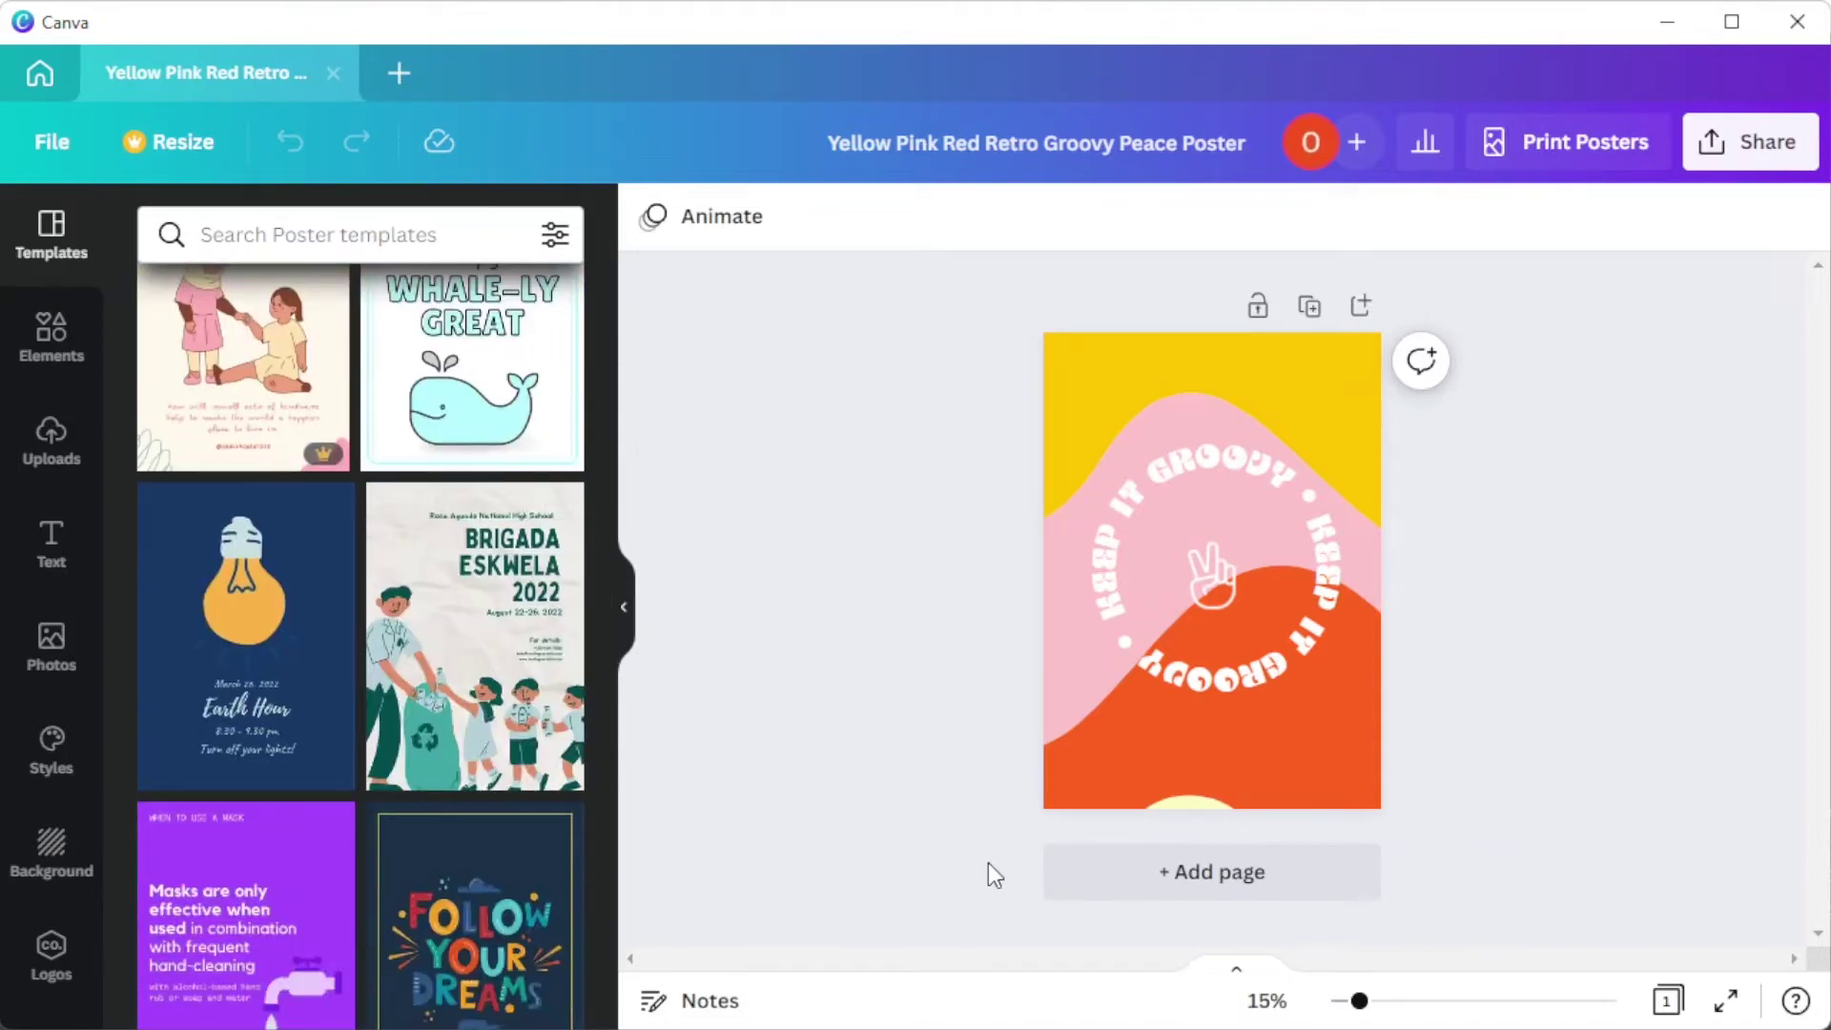
Step: Use '+ Add page' to append a blank second page after the groovy poster
click(1122, 867)
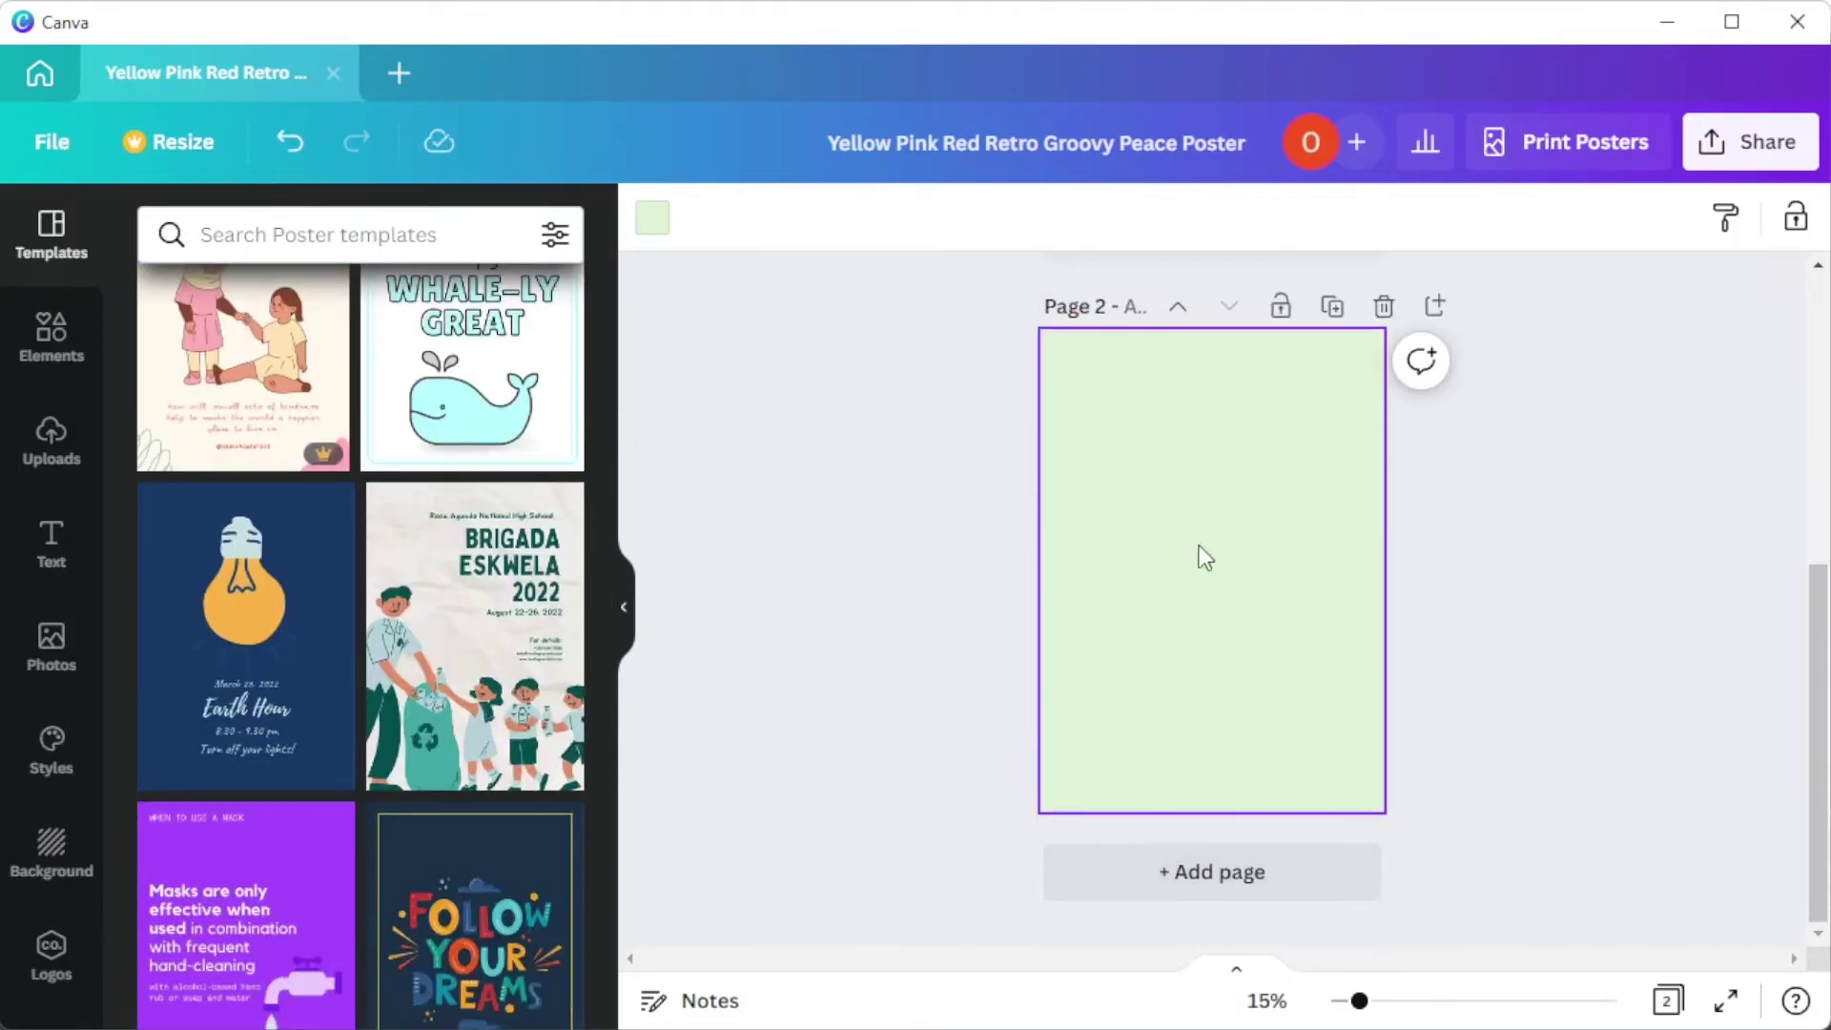
scroll(449, 601, down, 2)
scroll(449, 601, down, 3)
scroll(450, 601, down, 2)
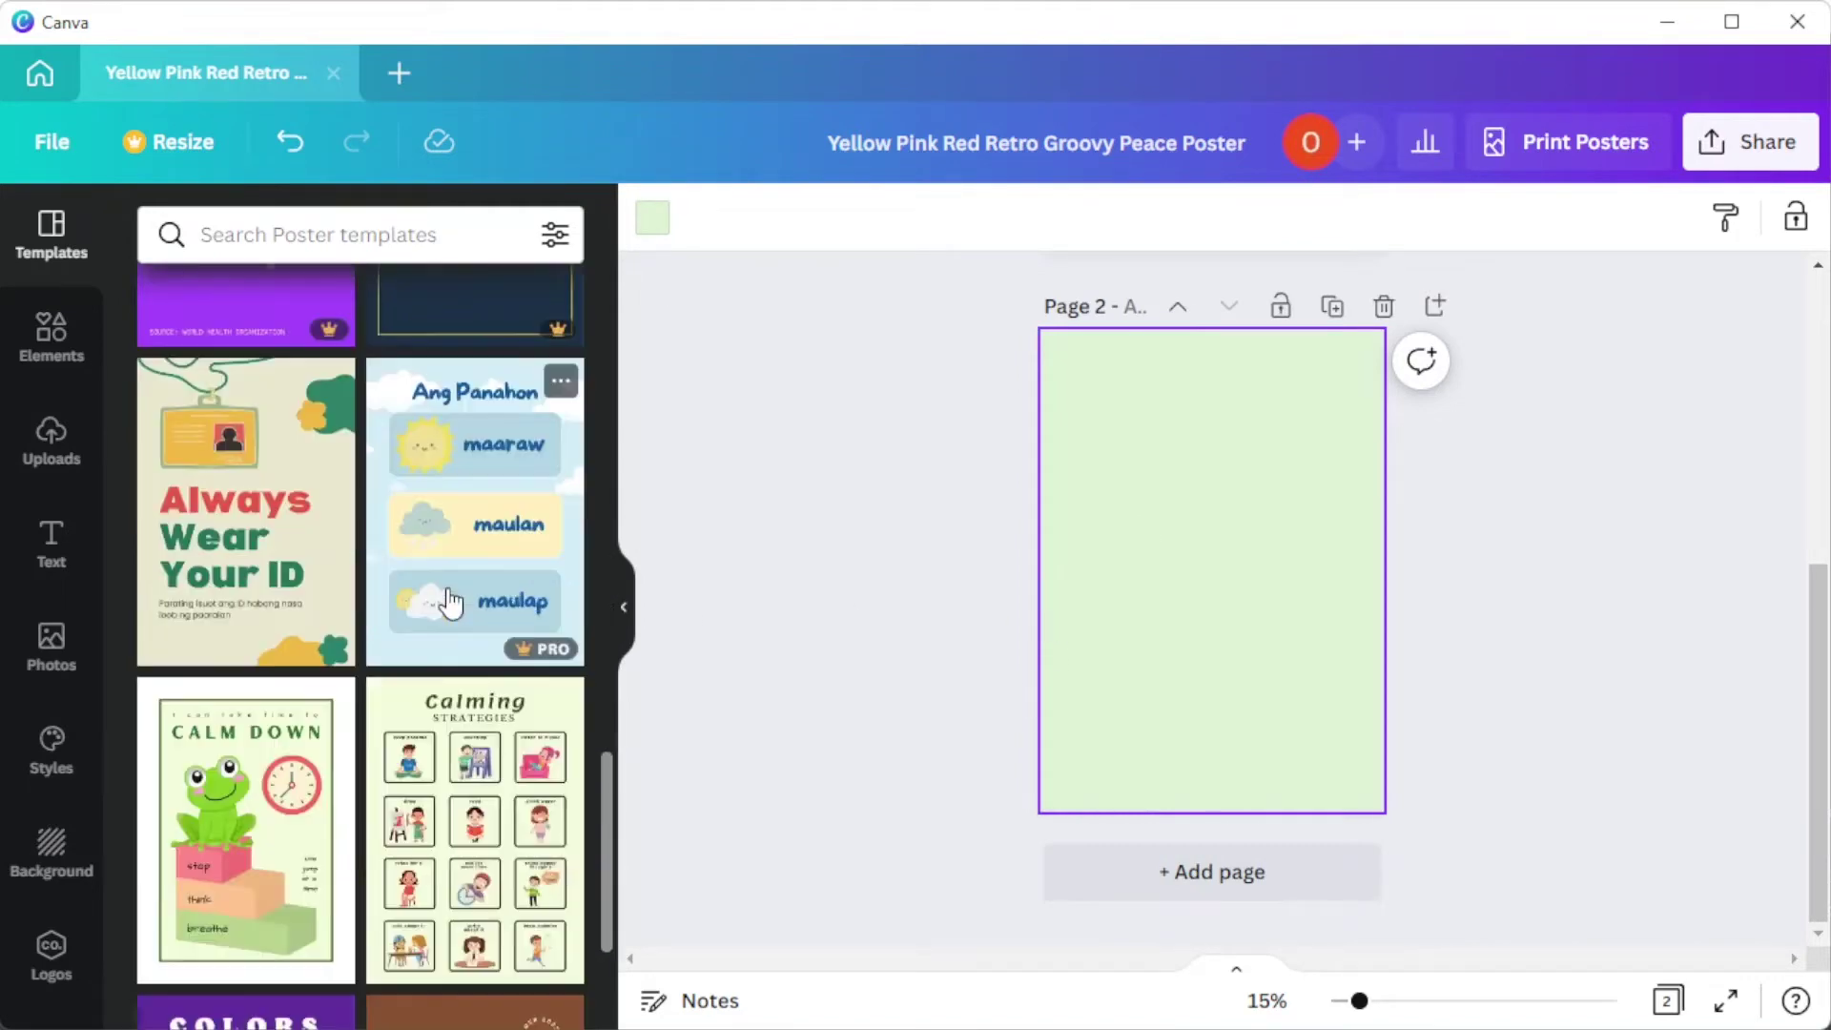
scroll(450, 601, down, 2)
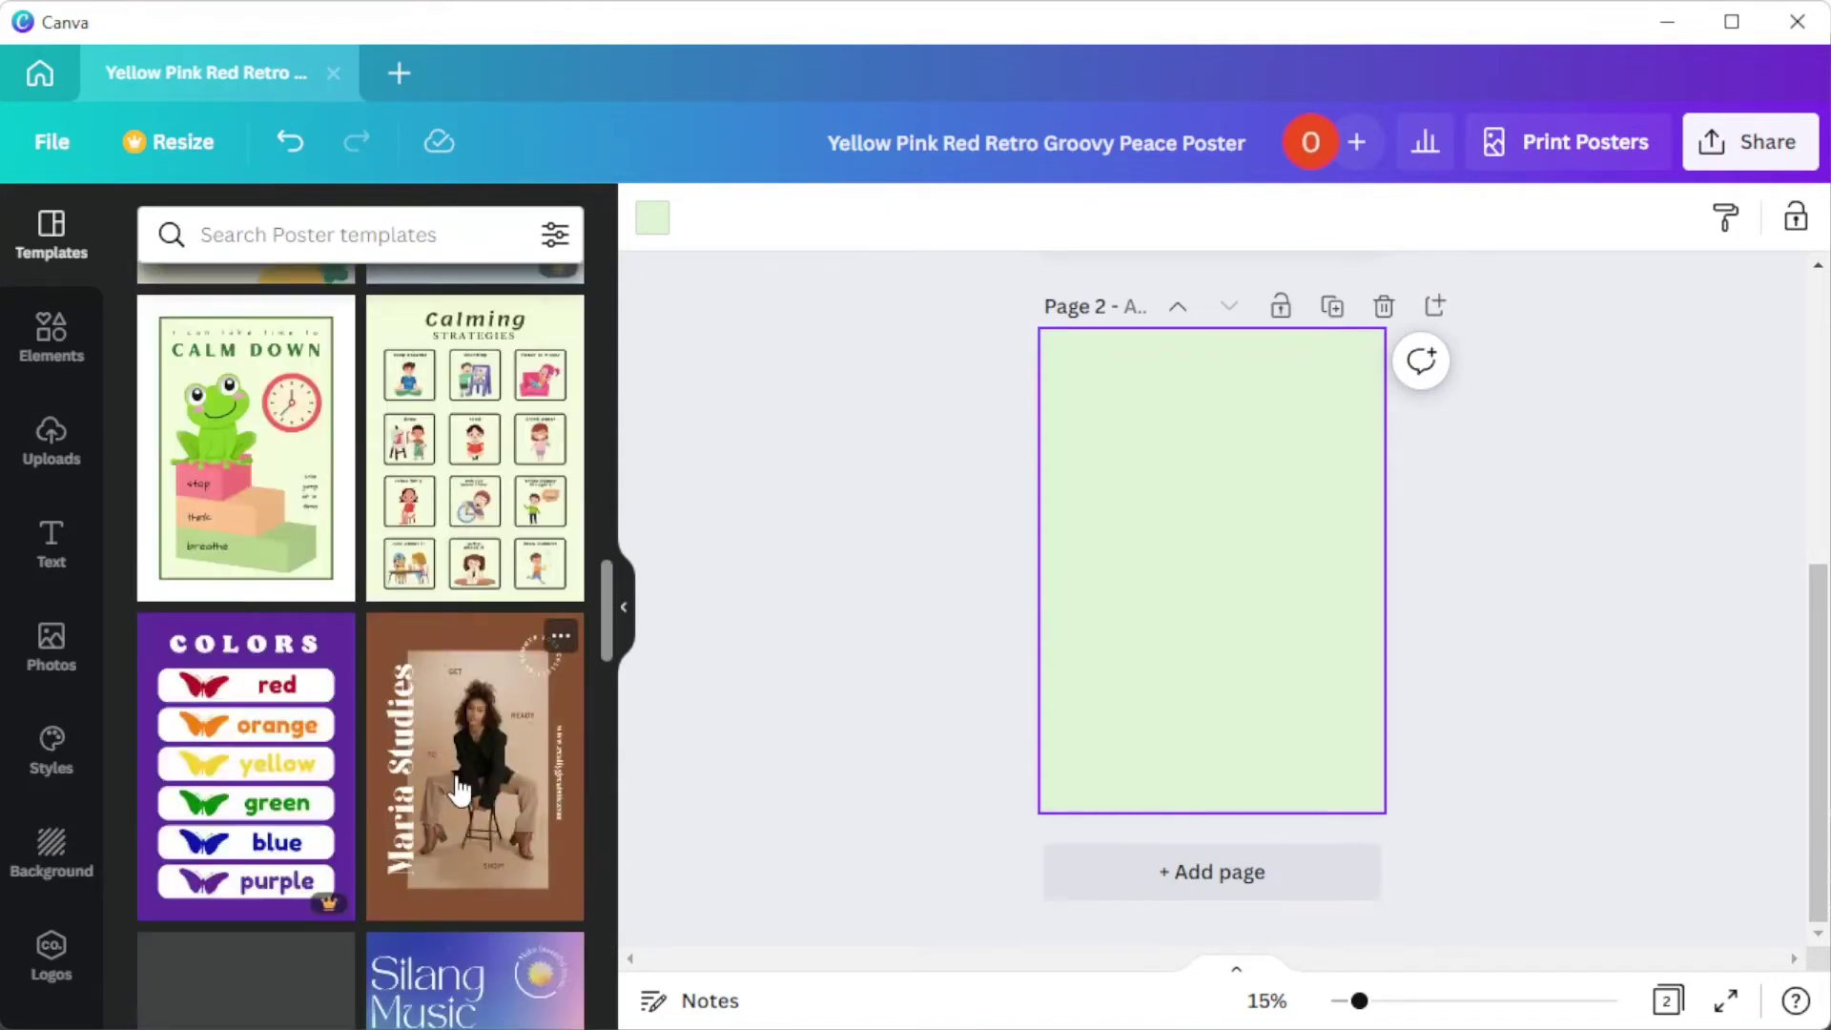
scroll(459, 787, down, 2)
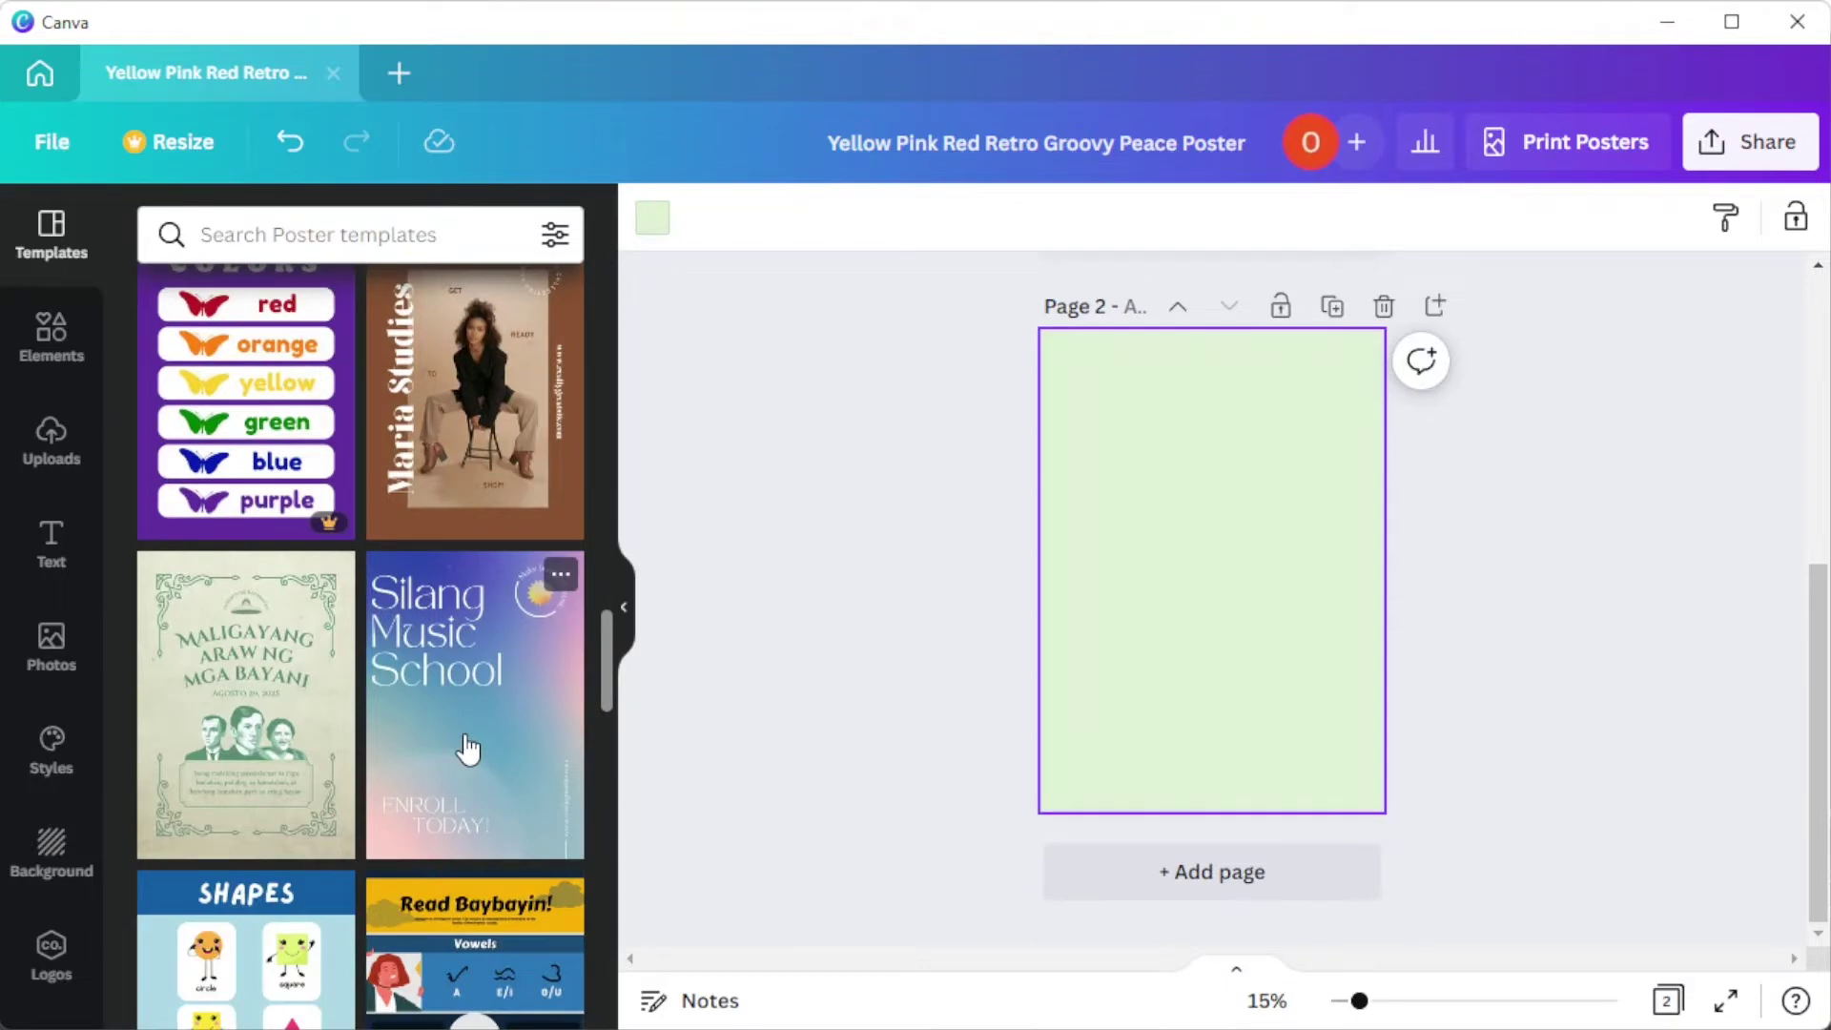
Step: Apply the Silang Music School enrollment template to page 2
click(467, 747)
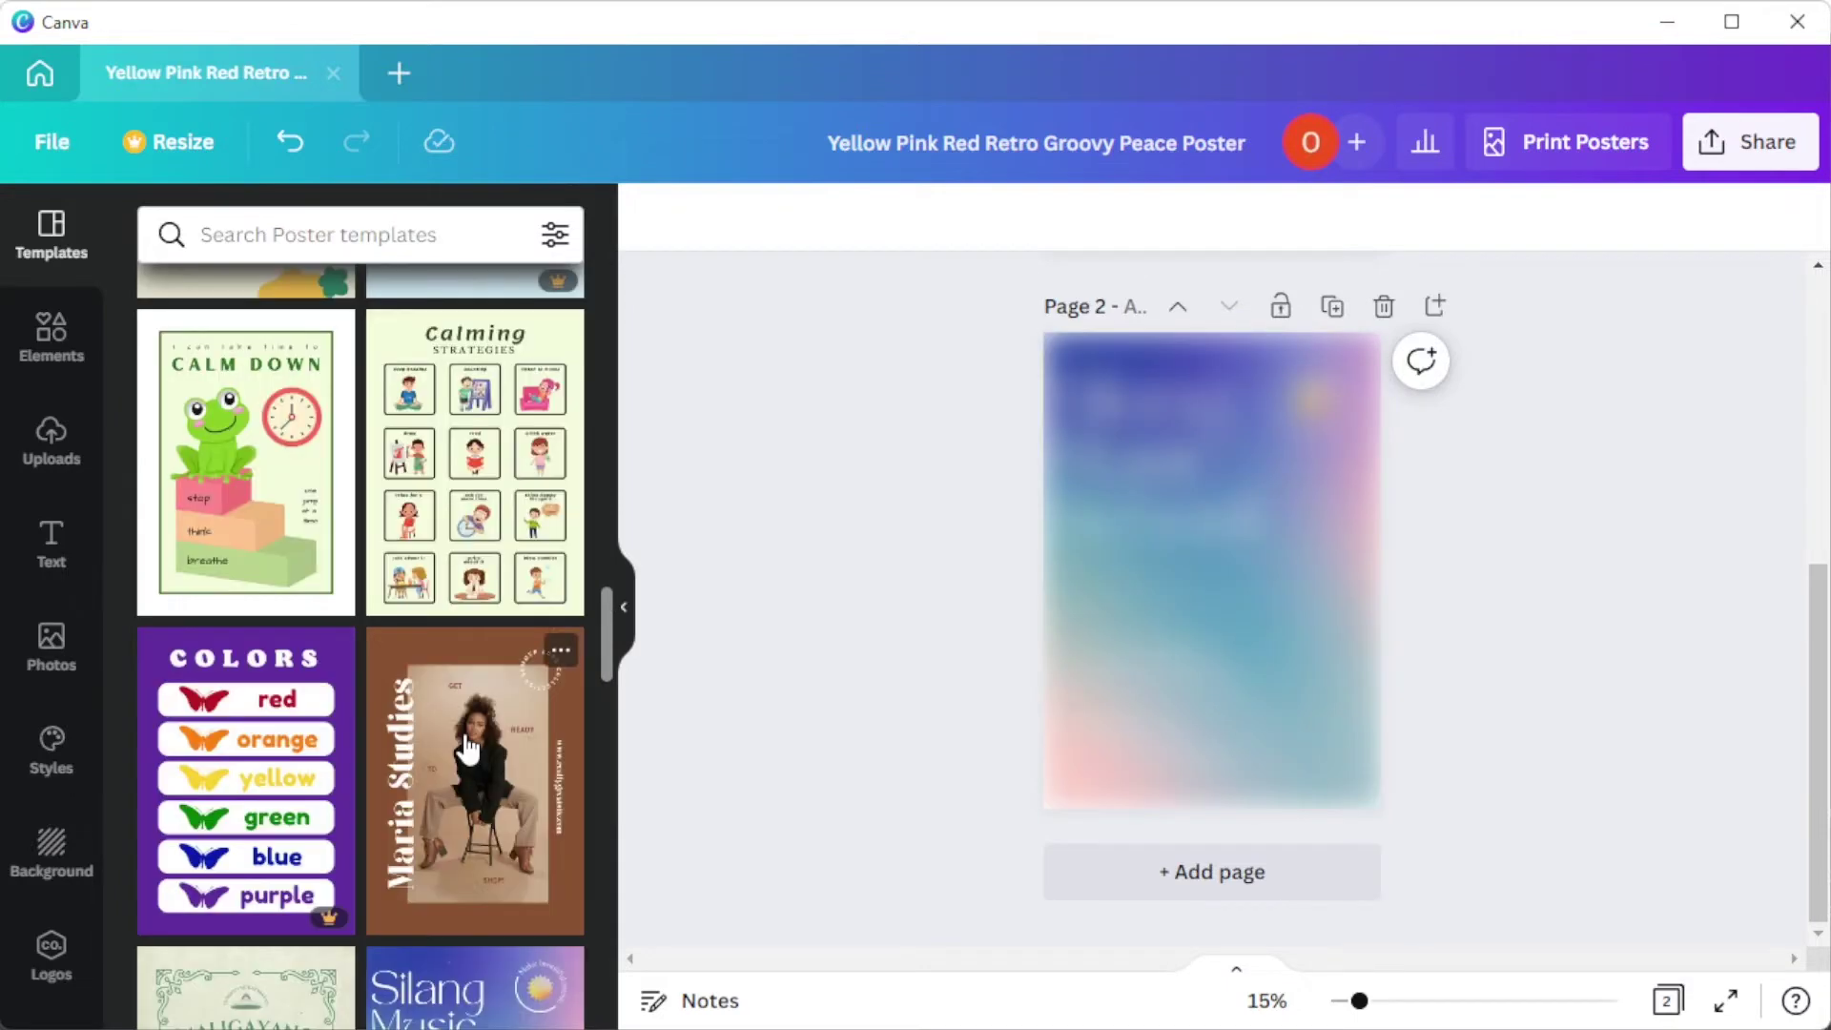
click(834, 643)
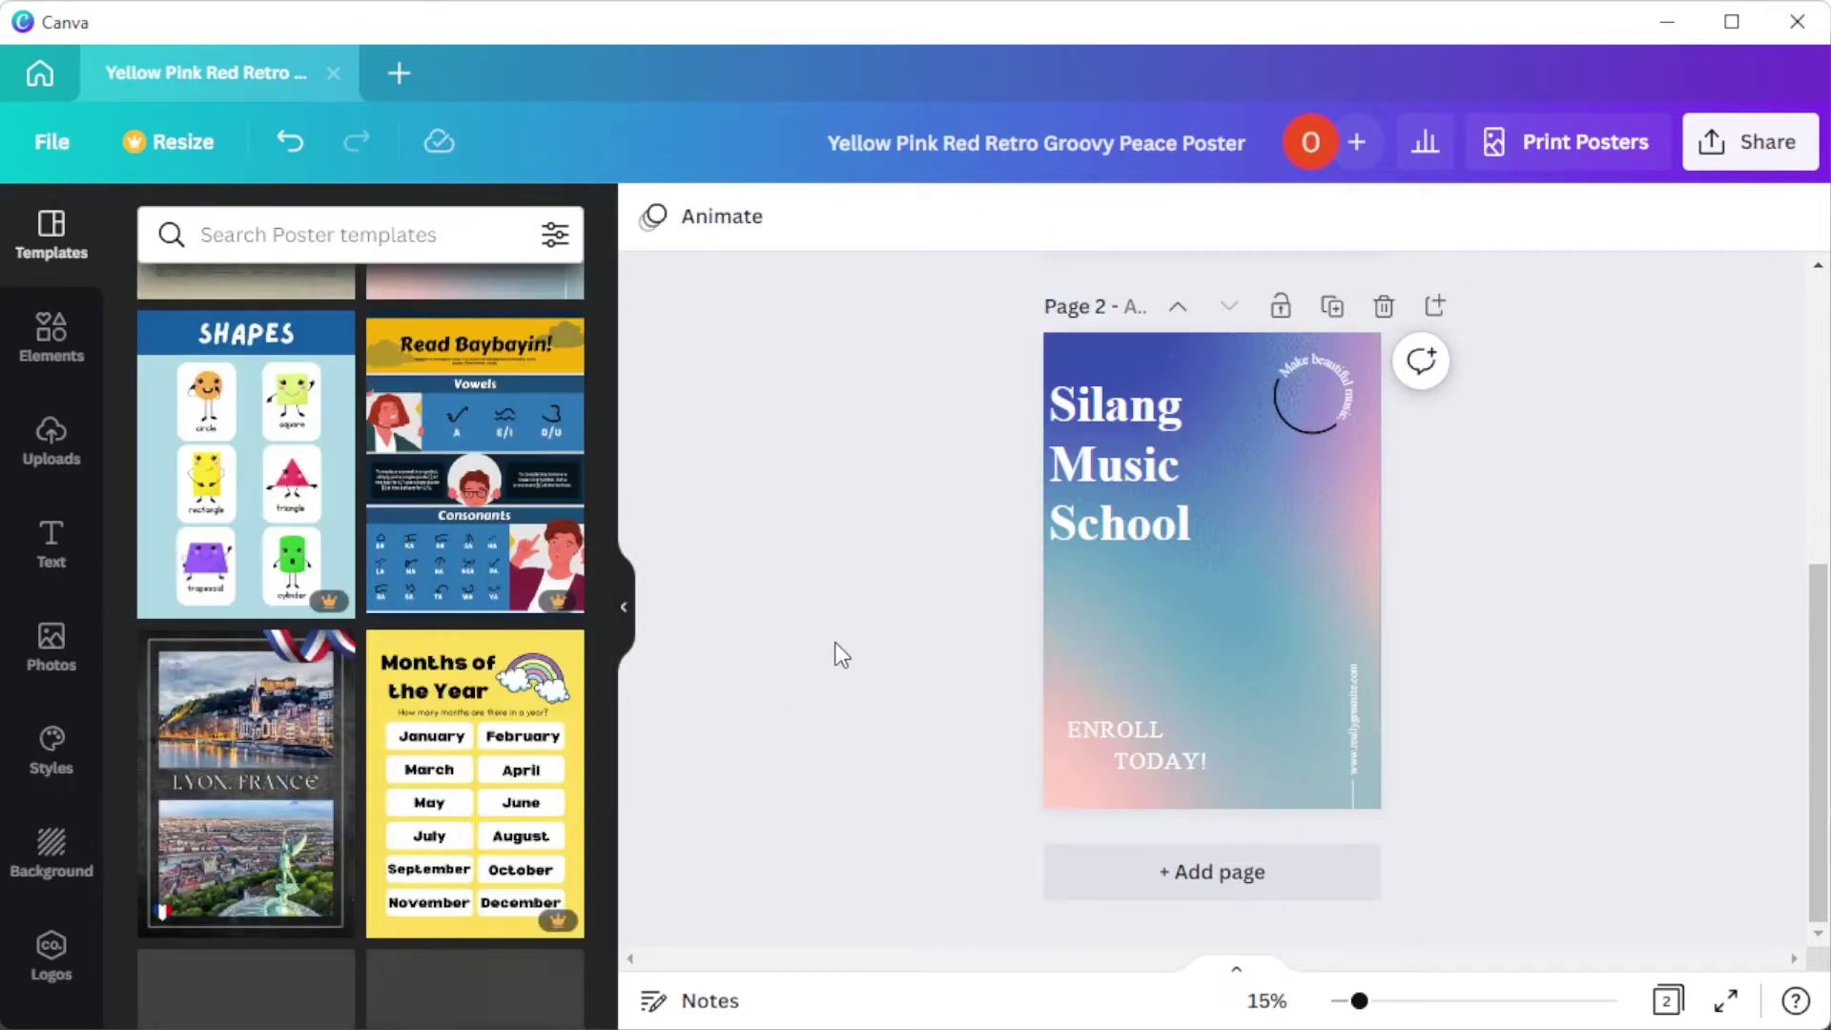
click(53, 340)
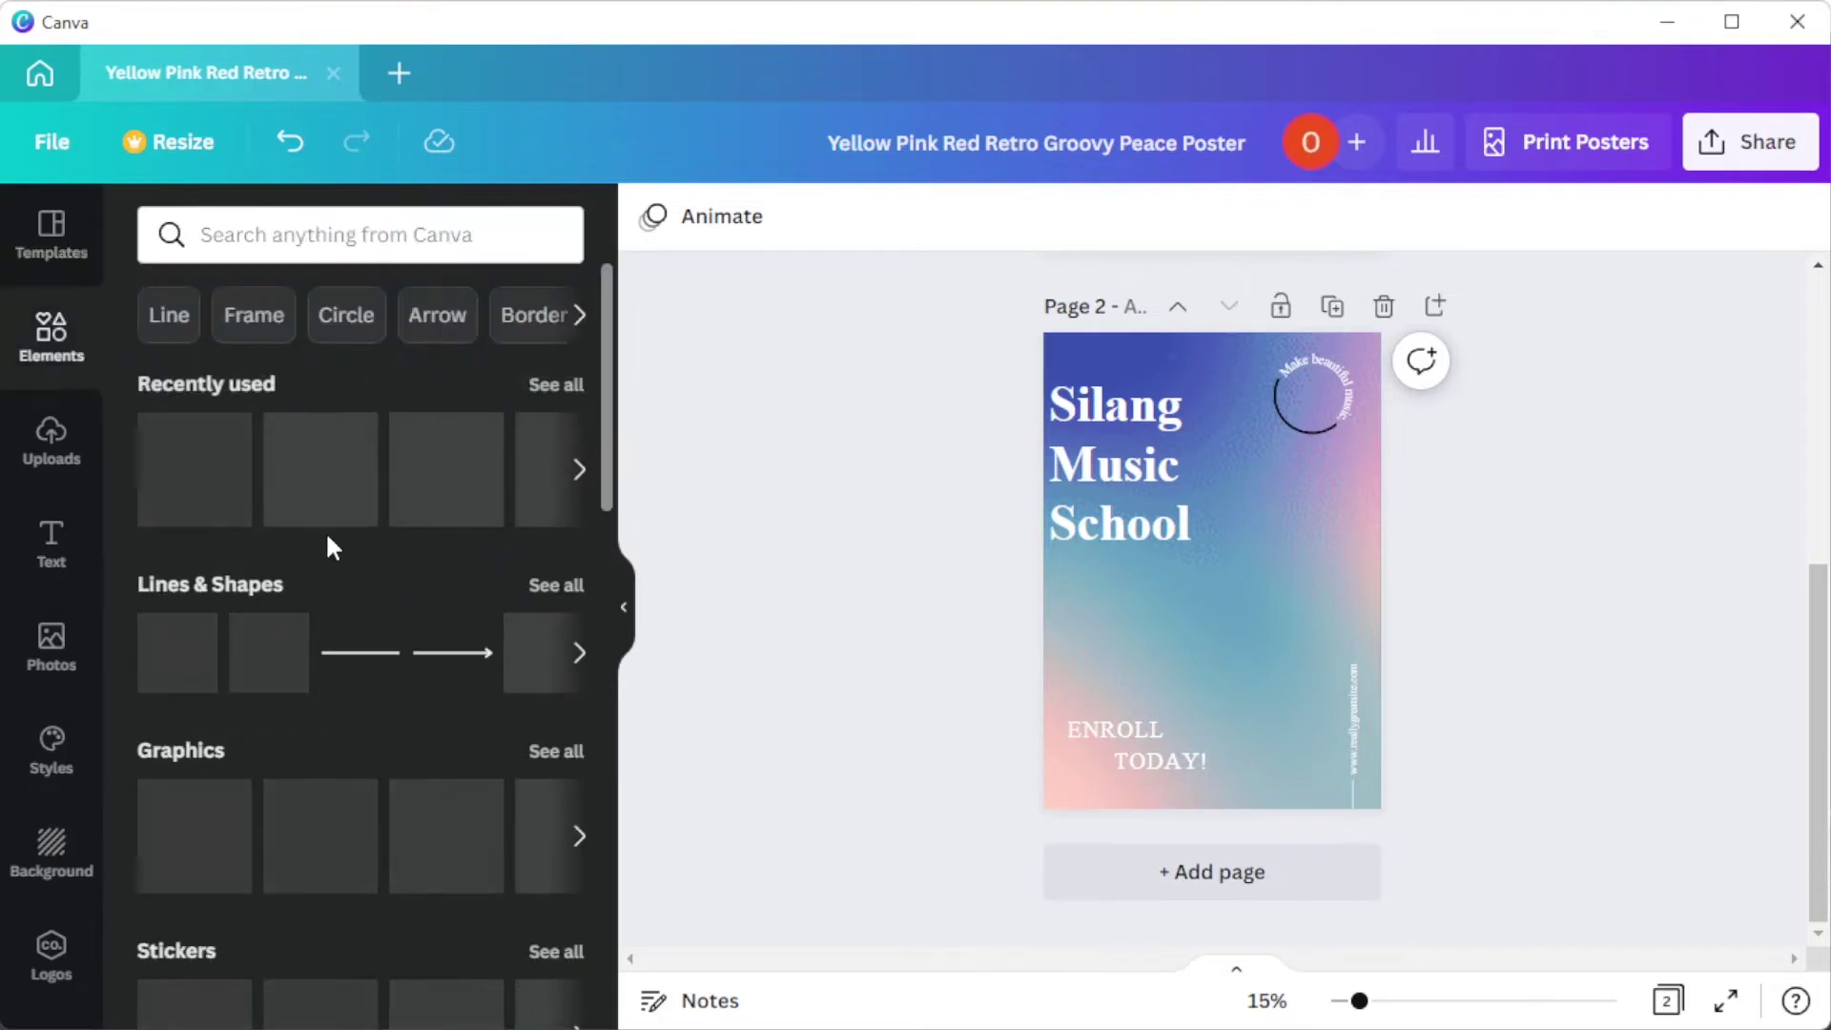
scroll(429, 700, down, 3)
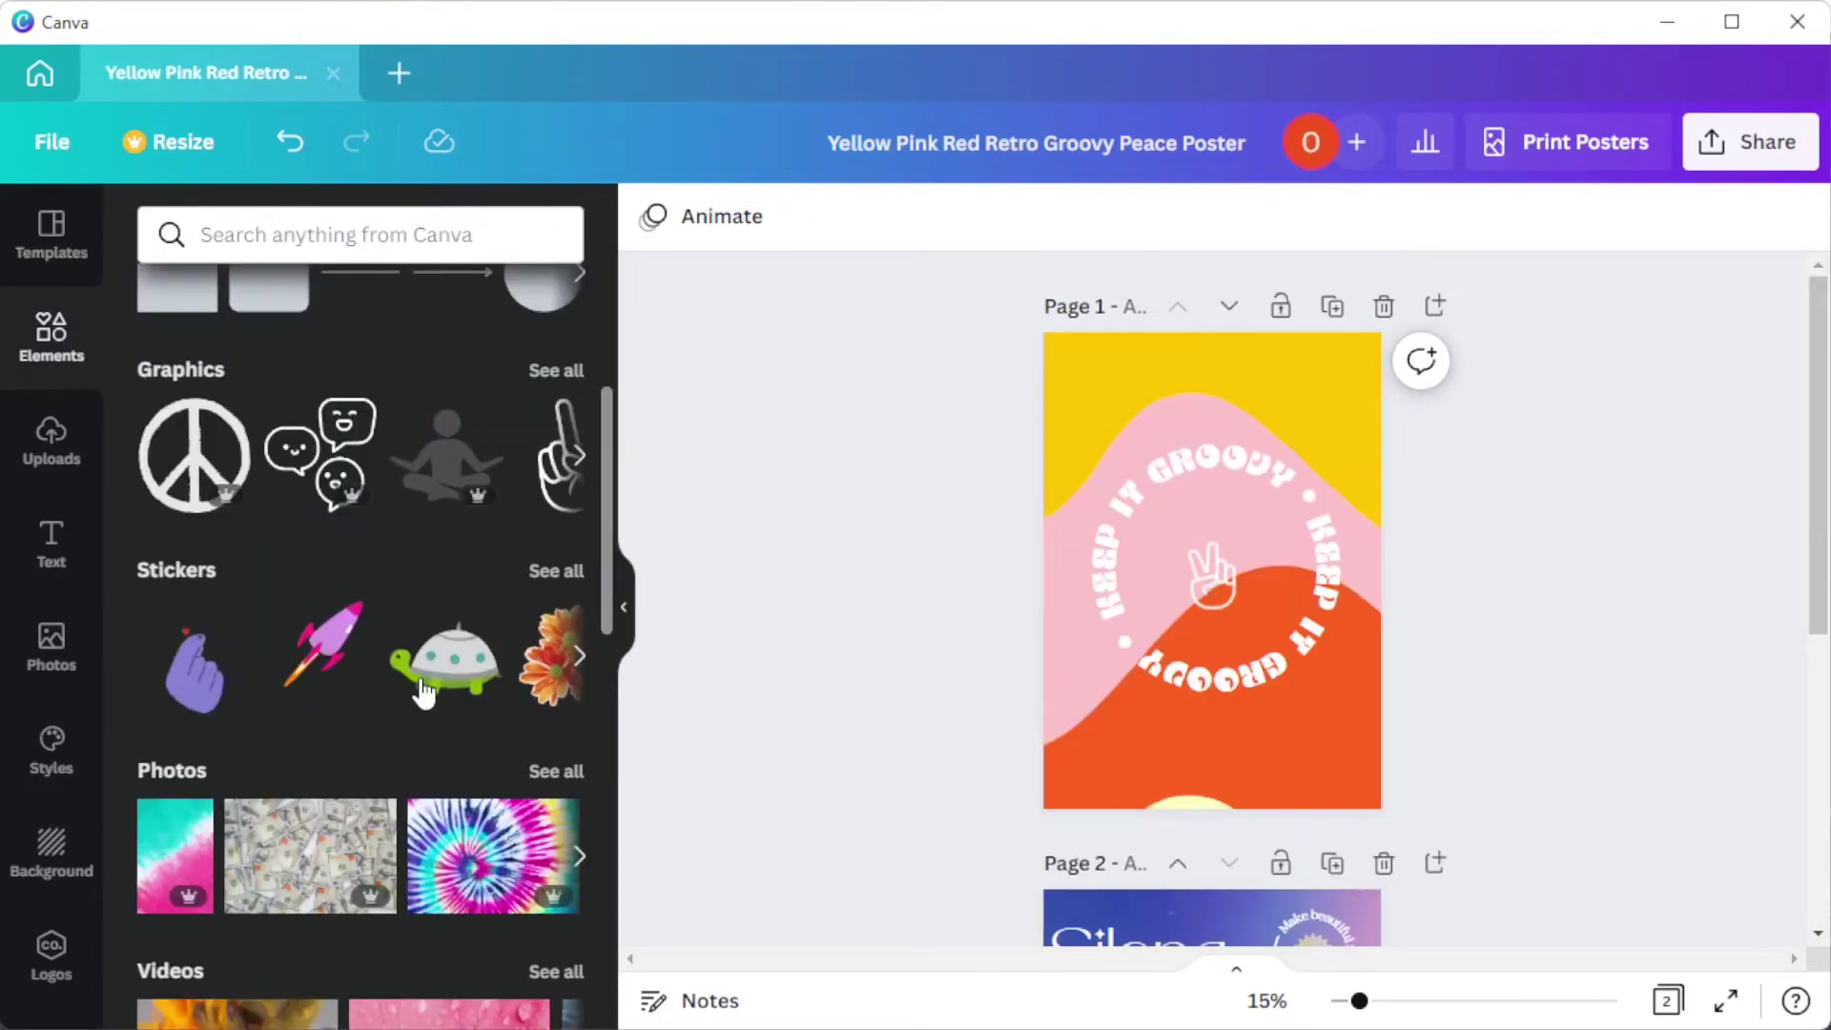
scroll(423, 690, down, 1)
scroll(424, 694, down, 1)
scroll(424, 694, down, 1)
scroll(423, 693, down, 3)
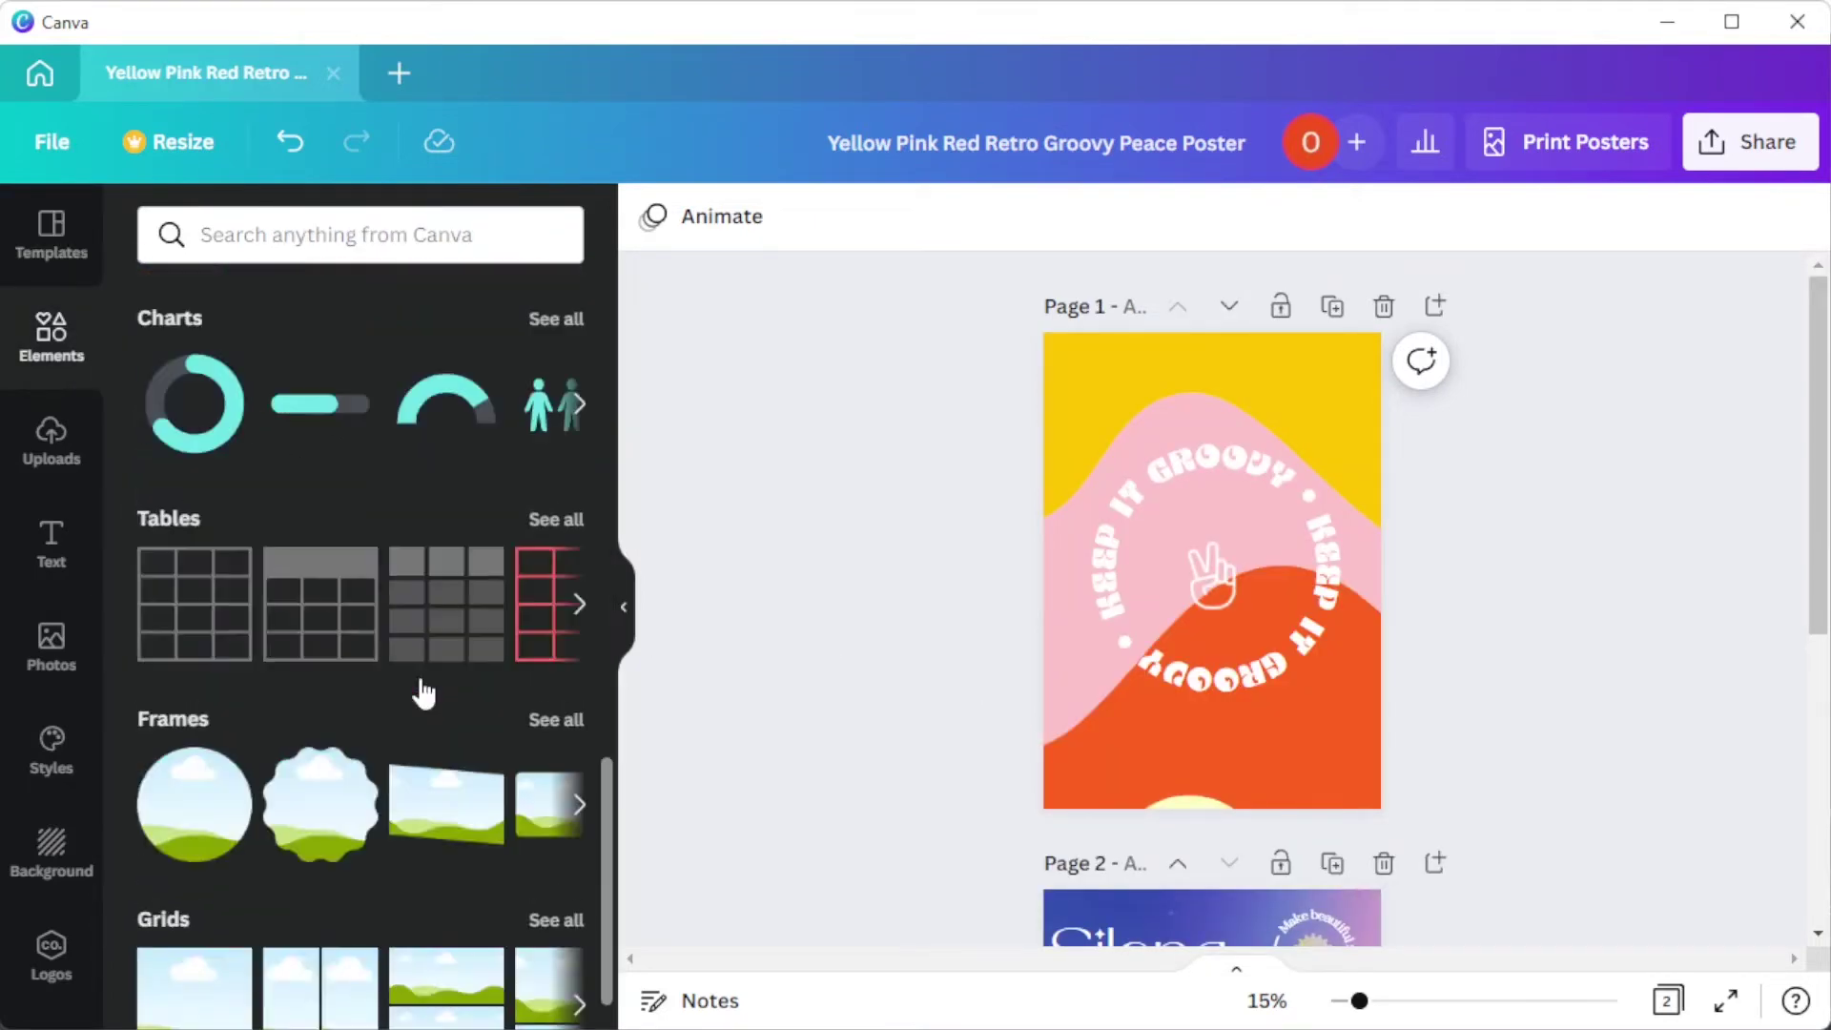
scroll(424, 694, down, 4)
scroll(421, 690, down, 1)
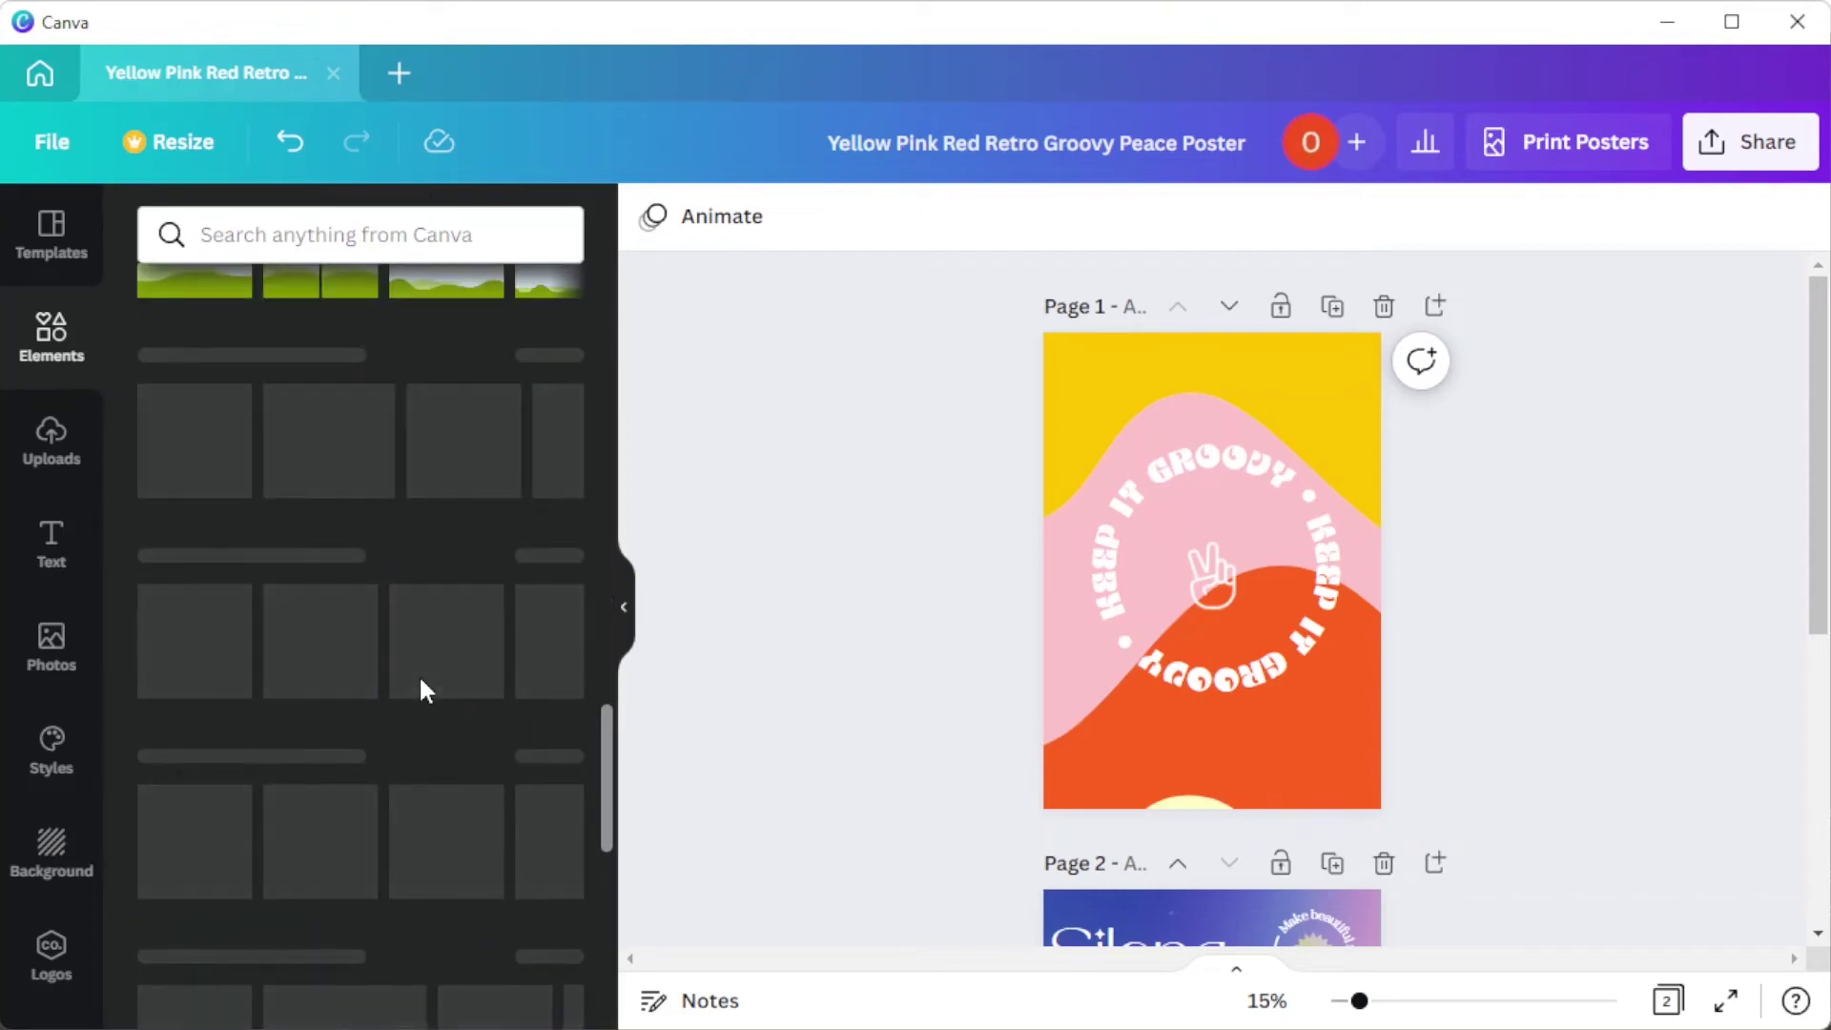
scroll(399, 640, up, 3)
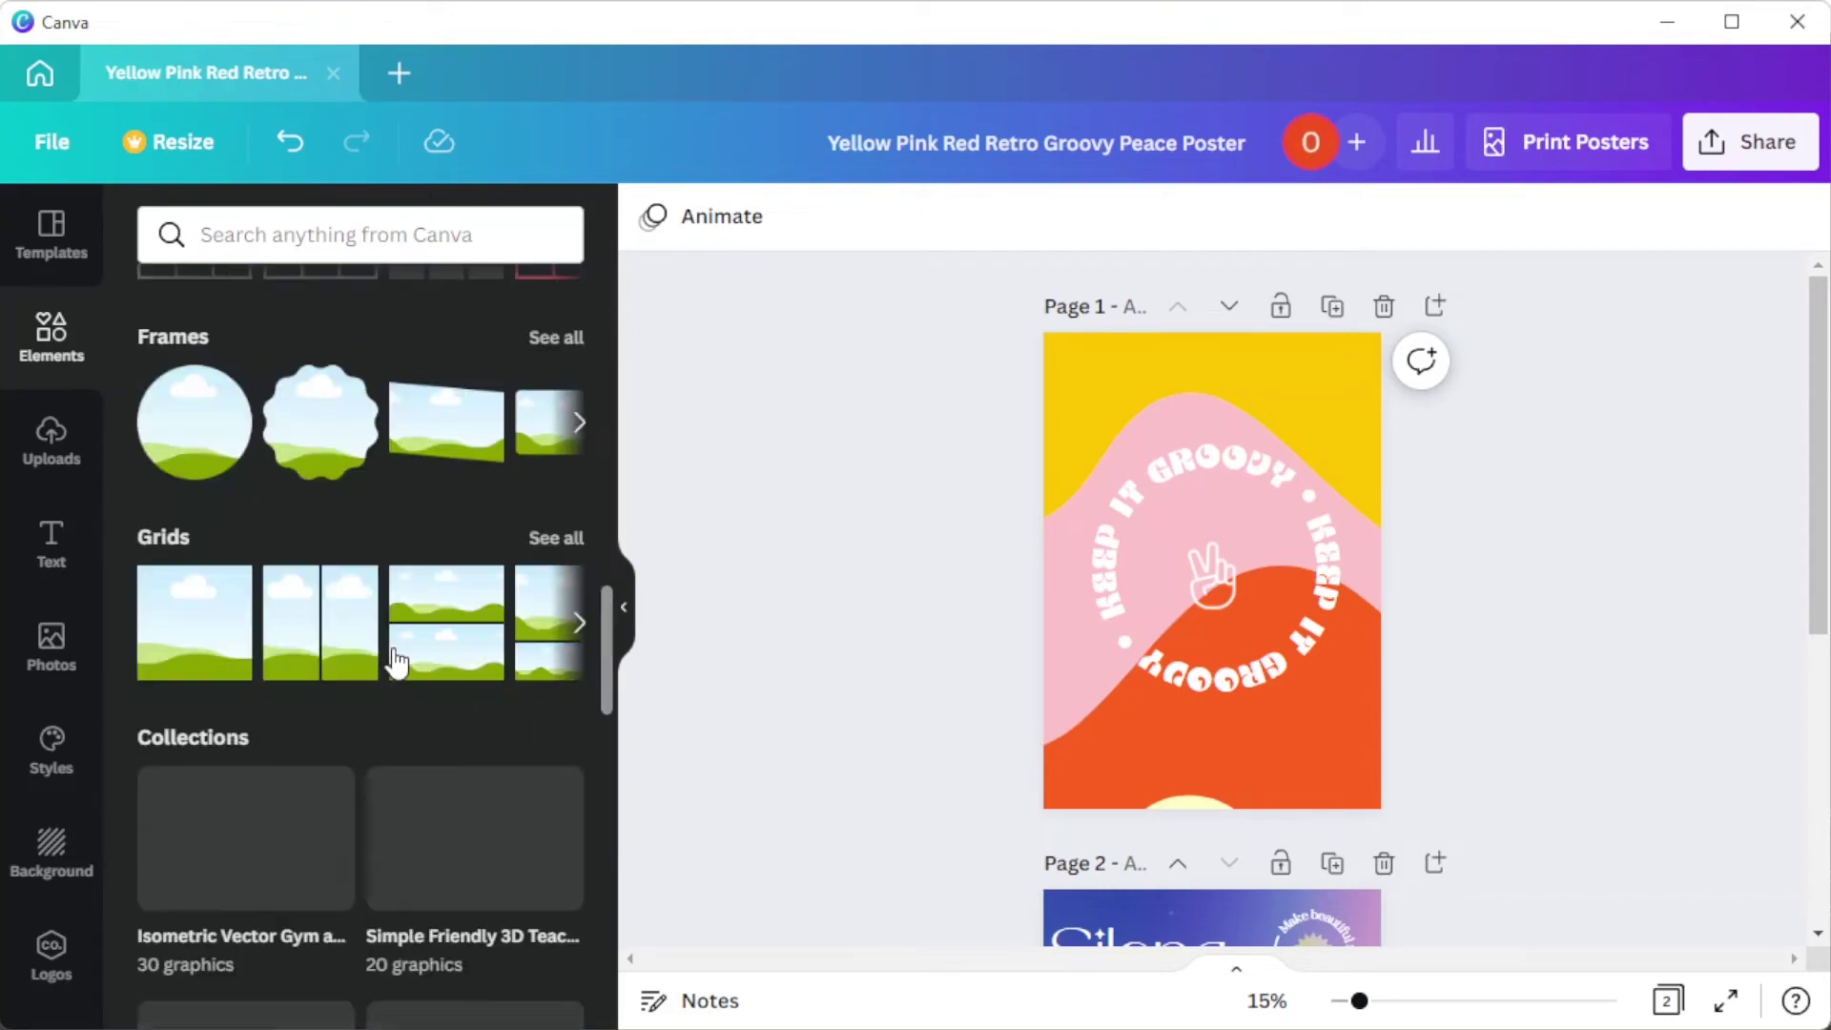
Step: Select the curved 'Keep it groovy' text and rotate it around its centre
click(51, 550)
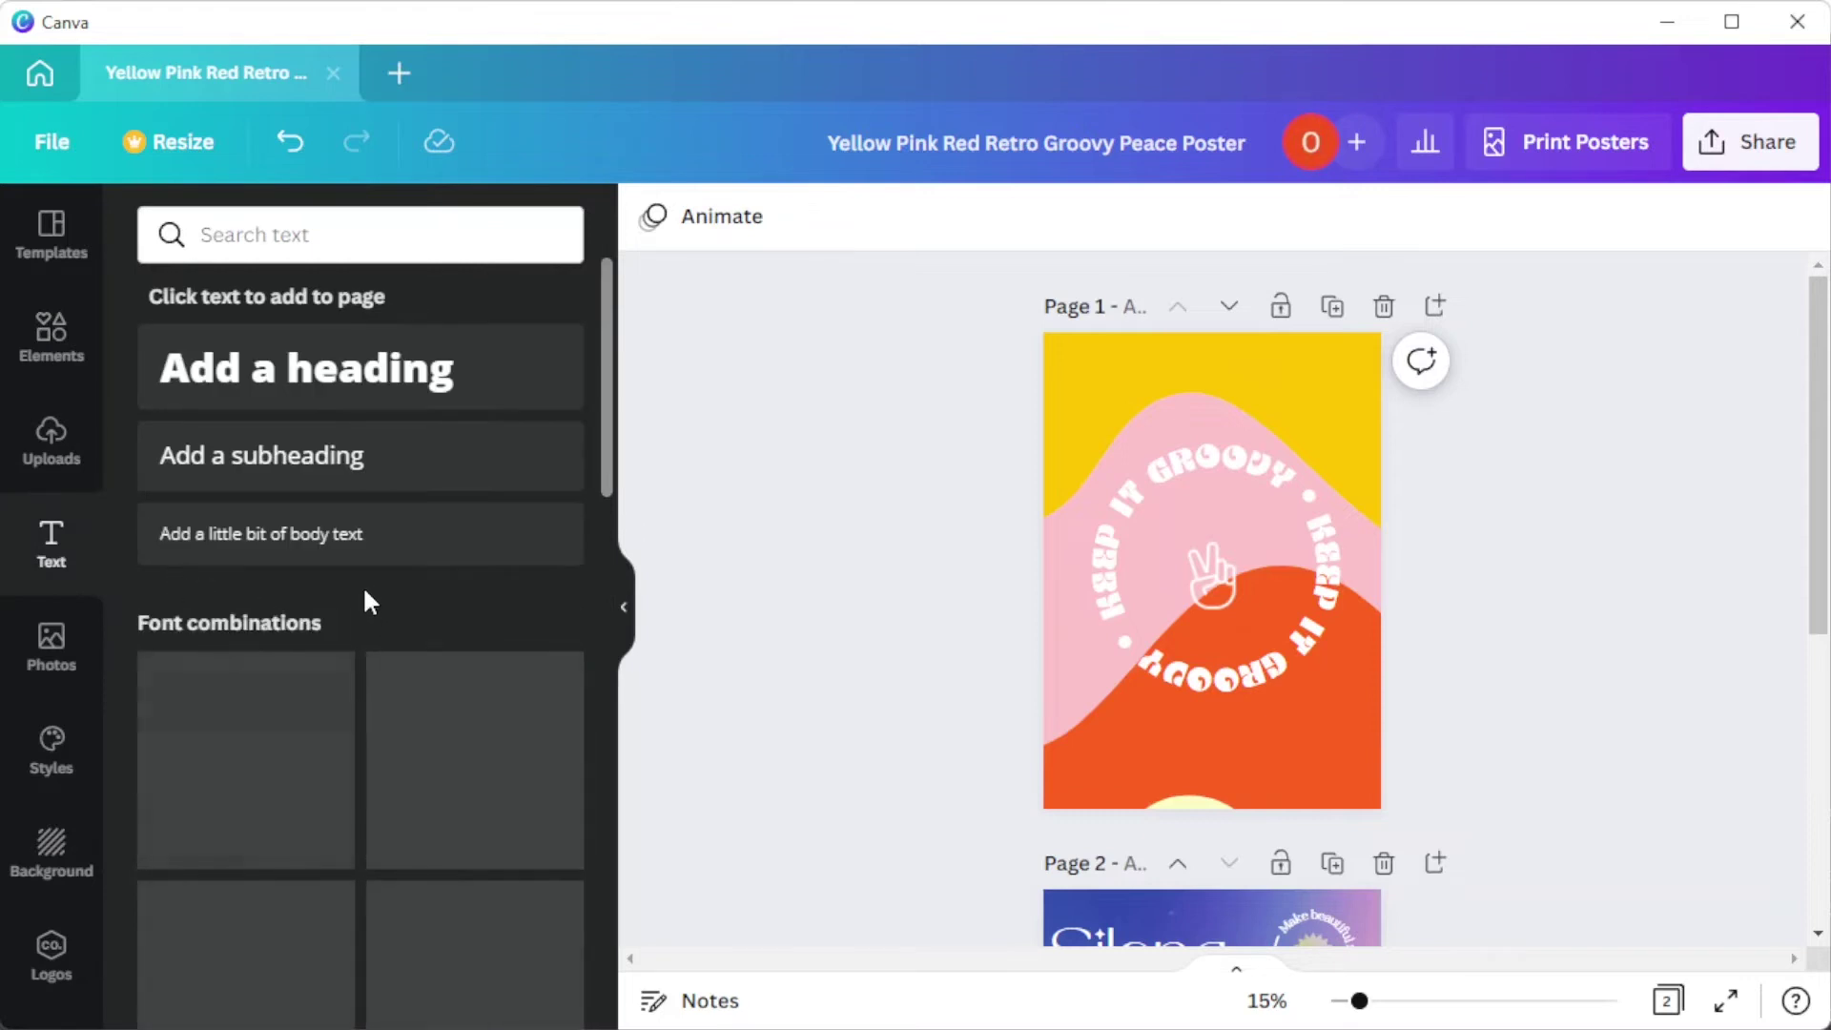
scroll(362, 586, down, 3)
scroll(368, 609, down, 3)
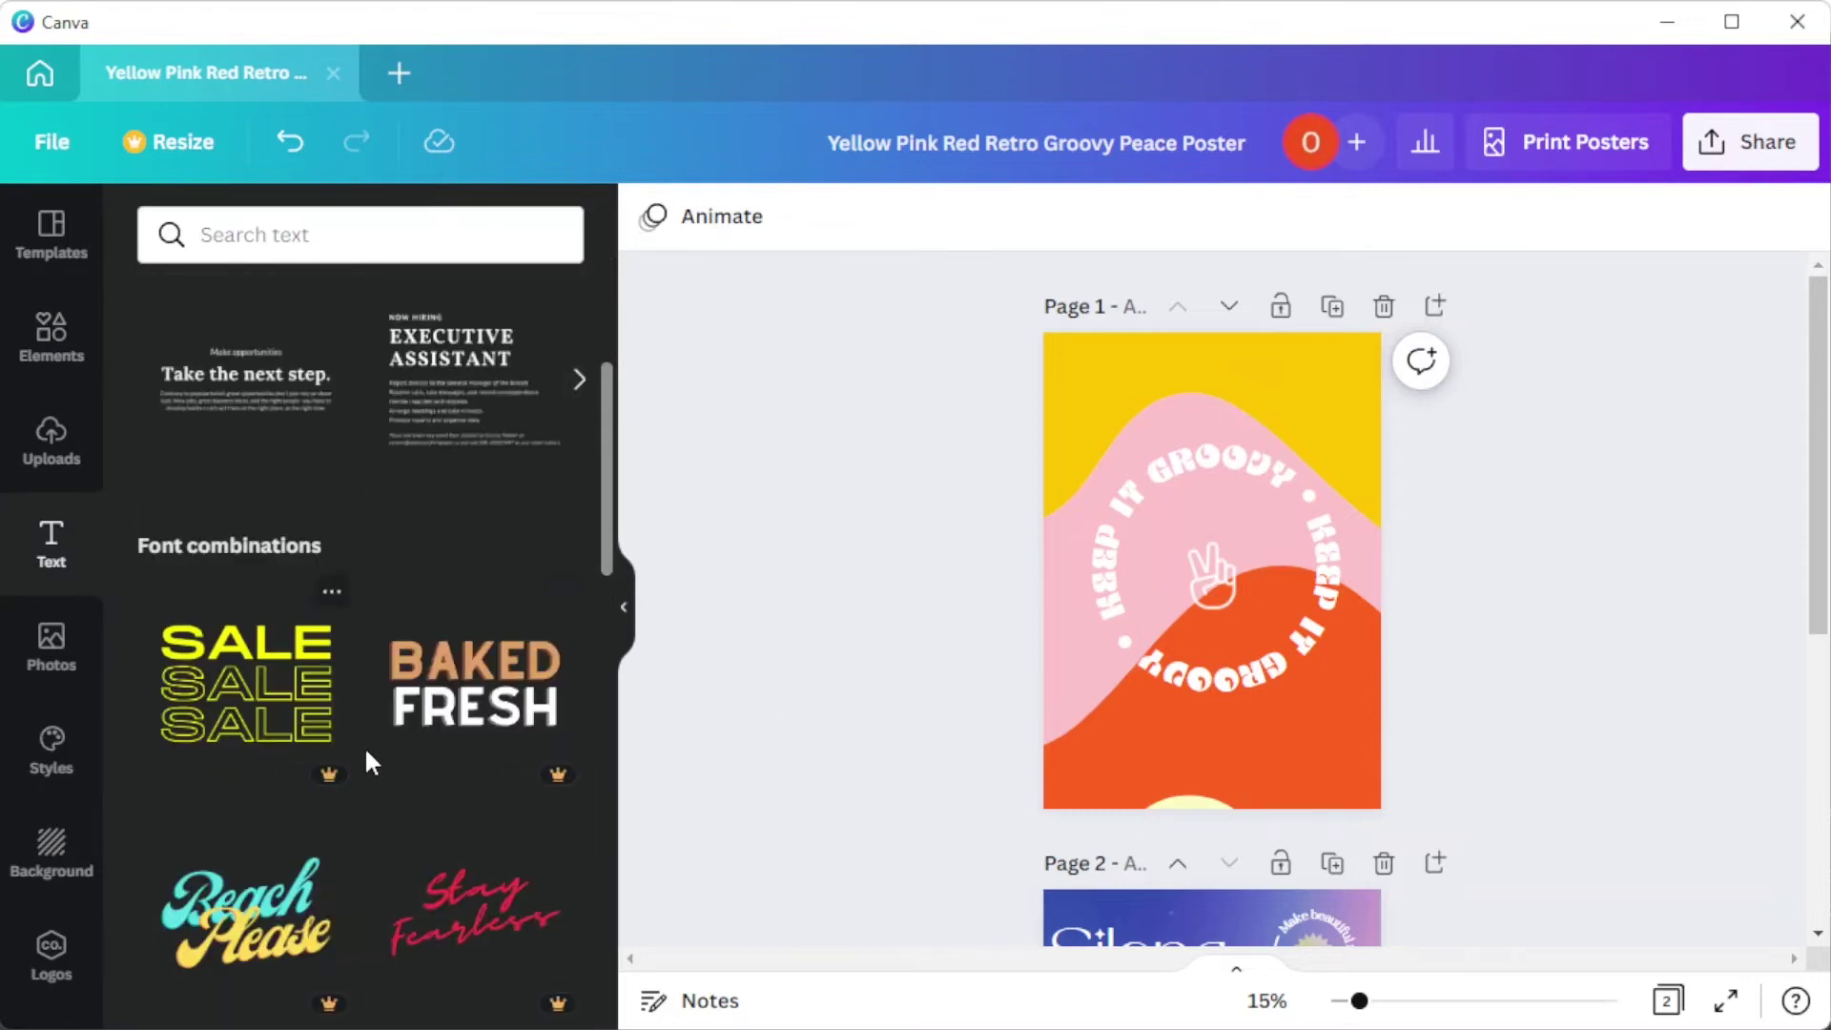
scroll(343, 751, down, 5)
click(1227, 634)
click(1120, 569)
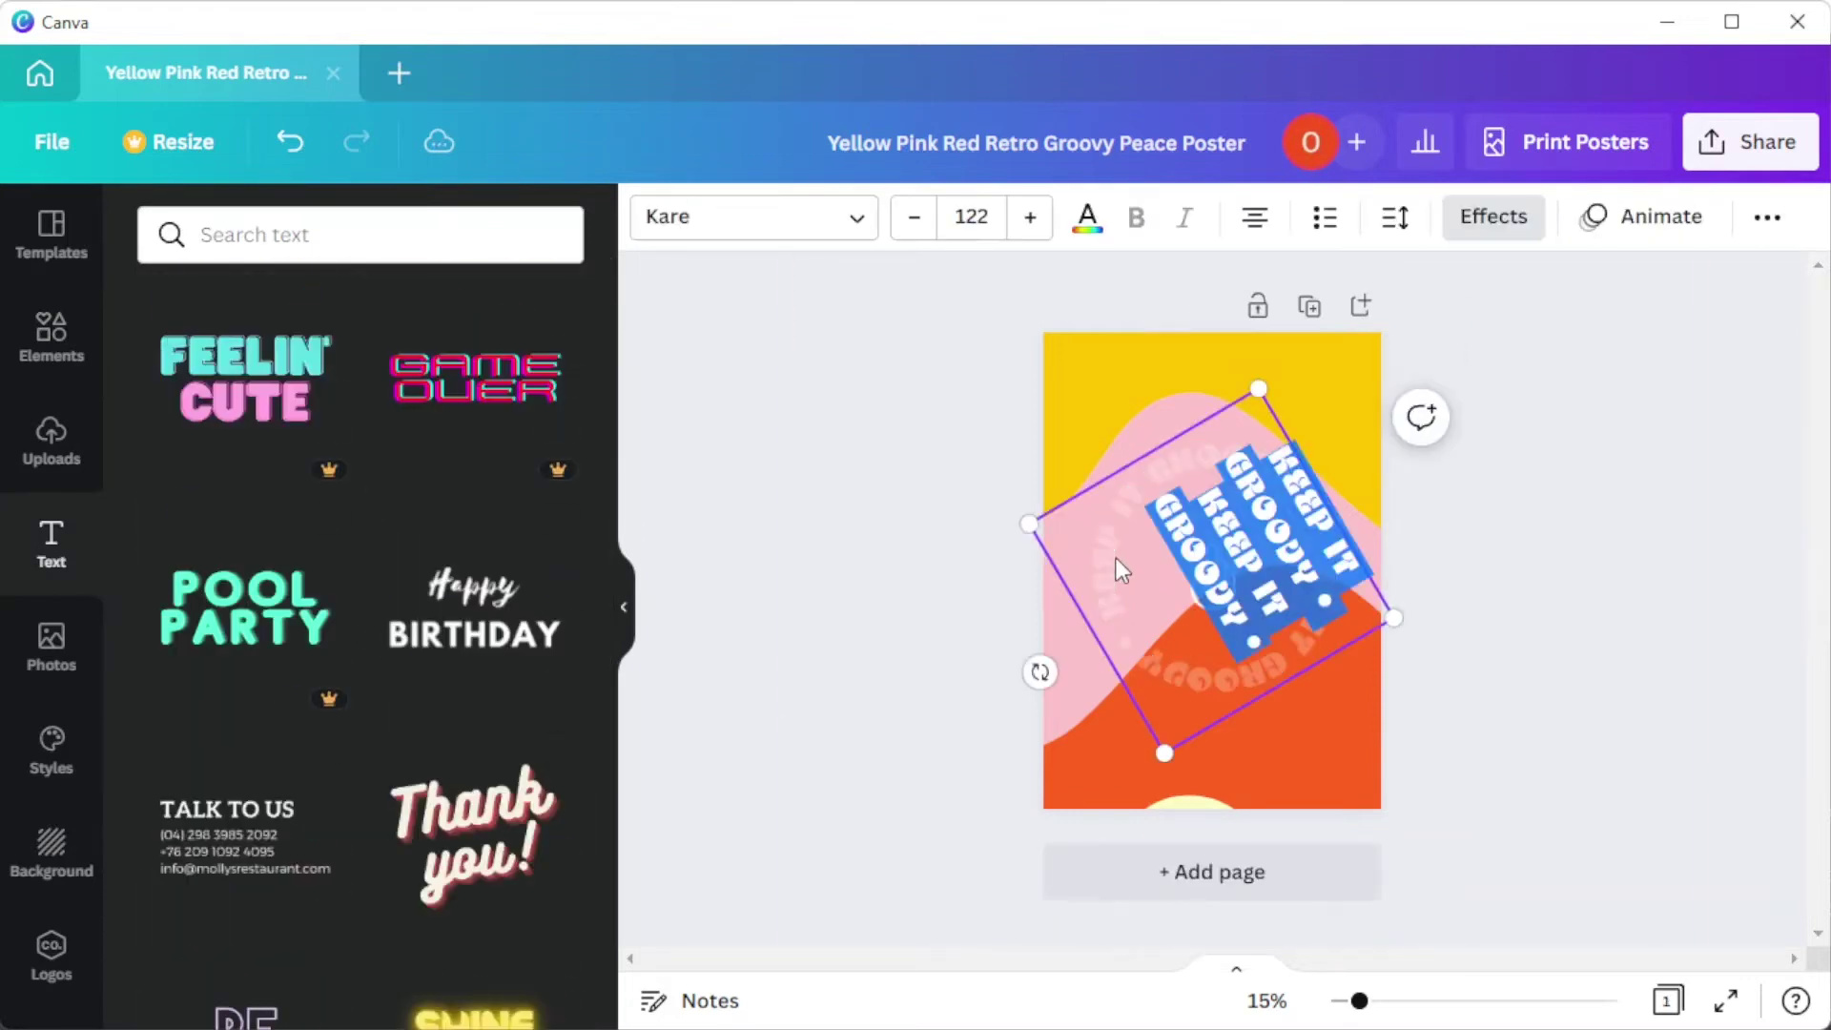
text(CREATOR CAMPUS)
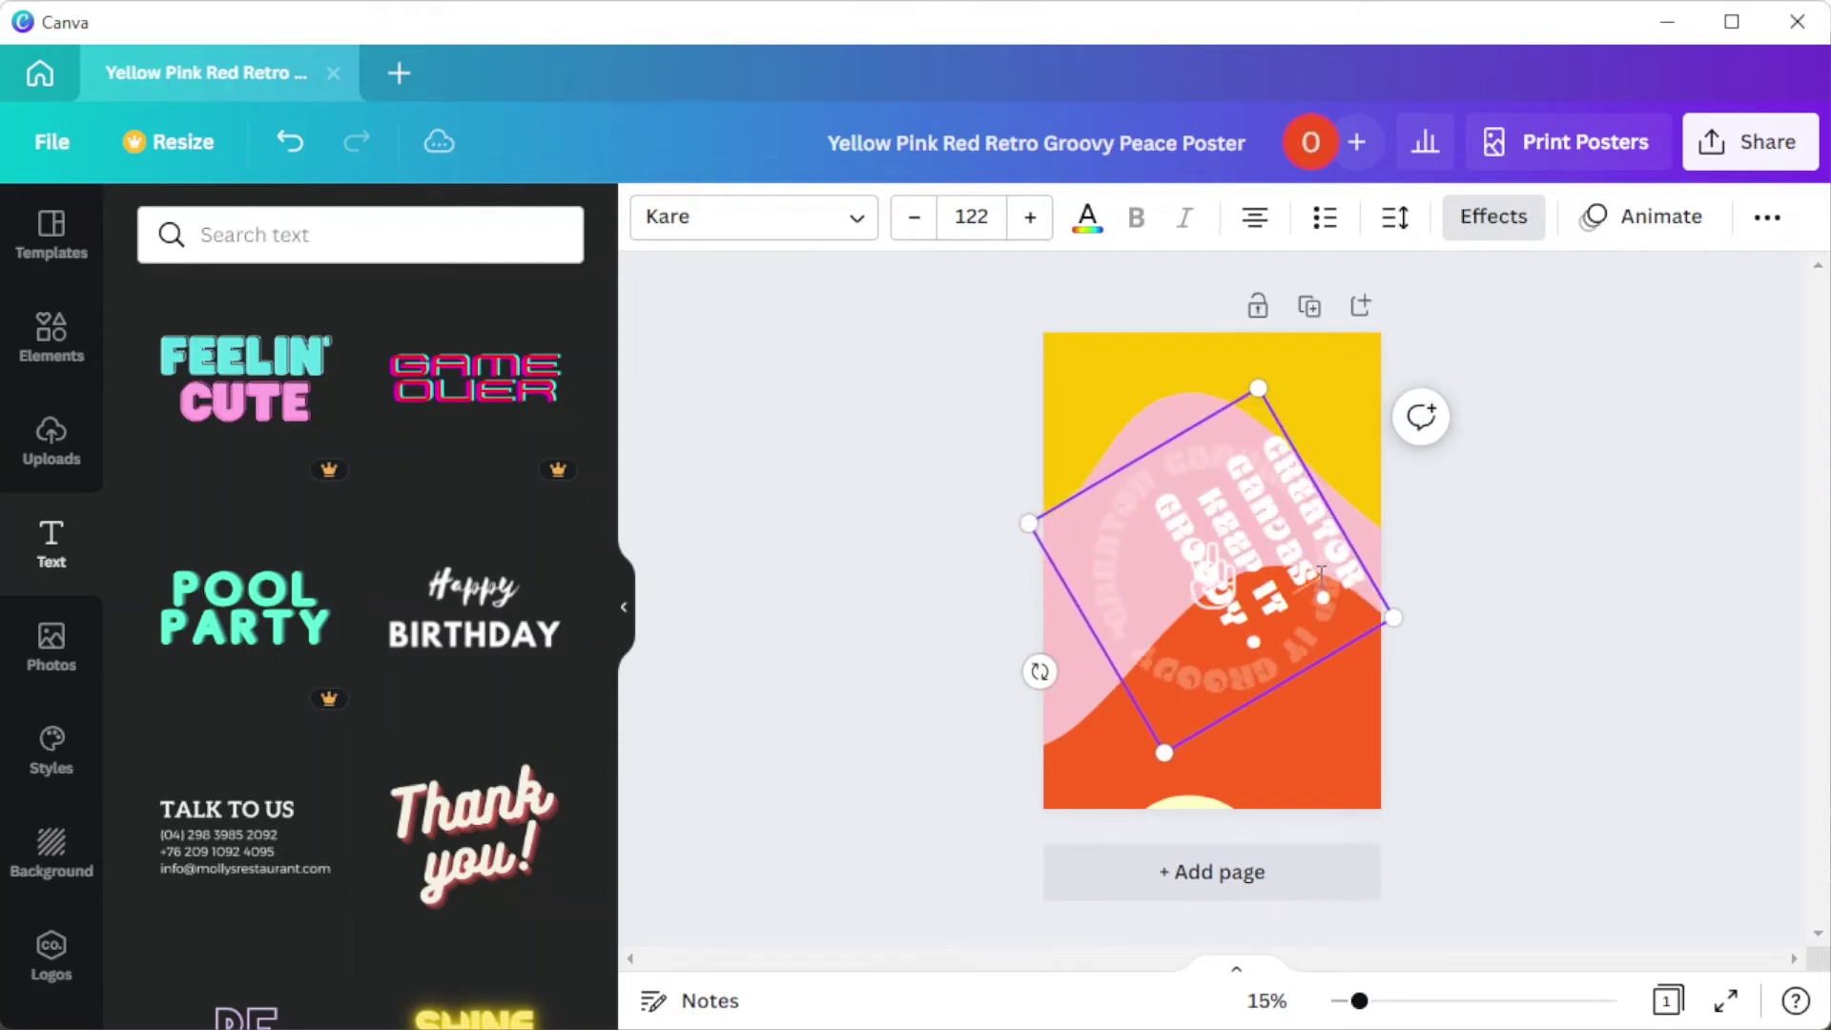
text( • VIDEO TUTORIALS)
key(Escape)
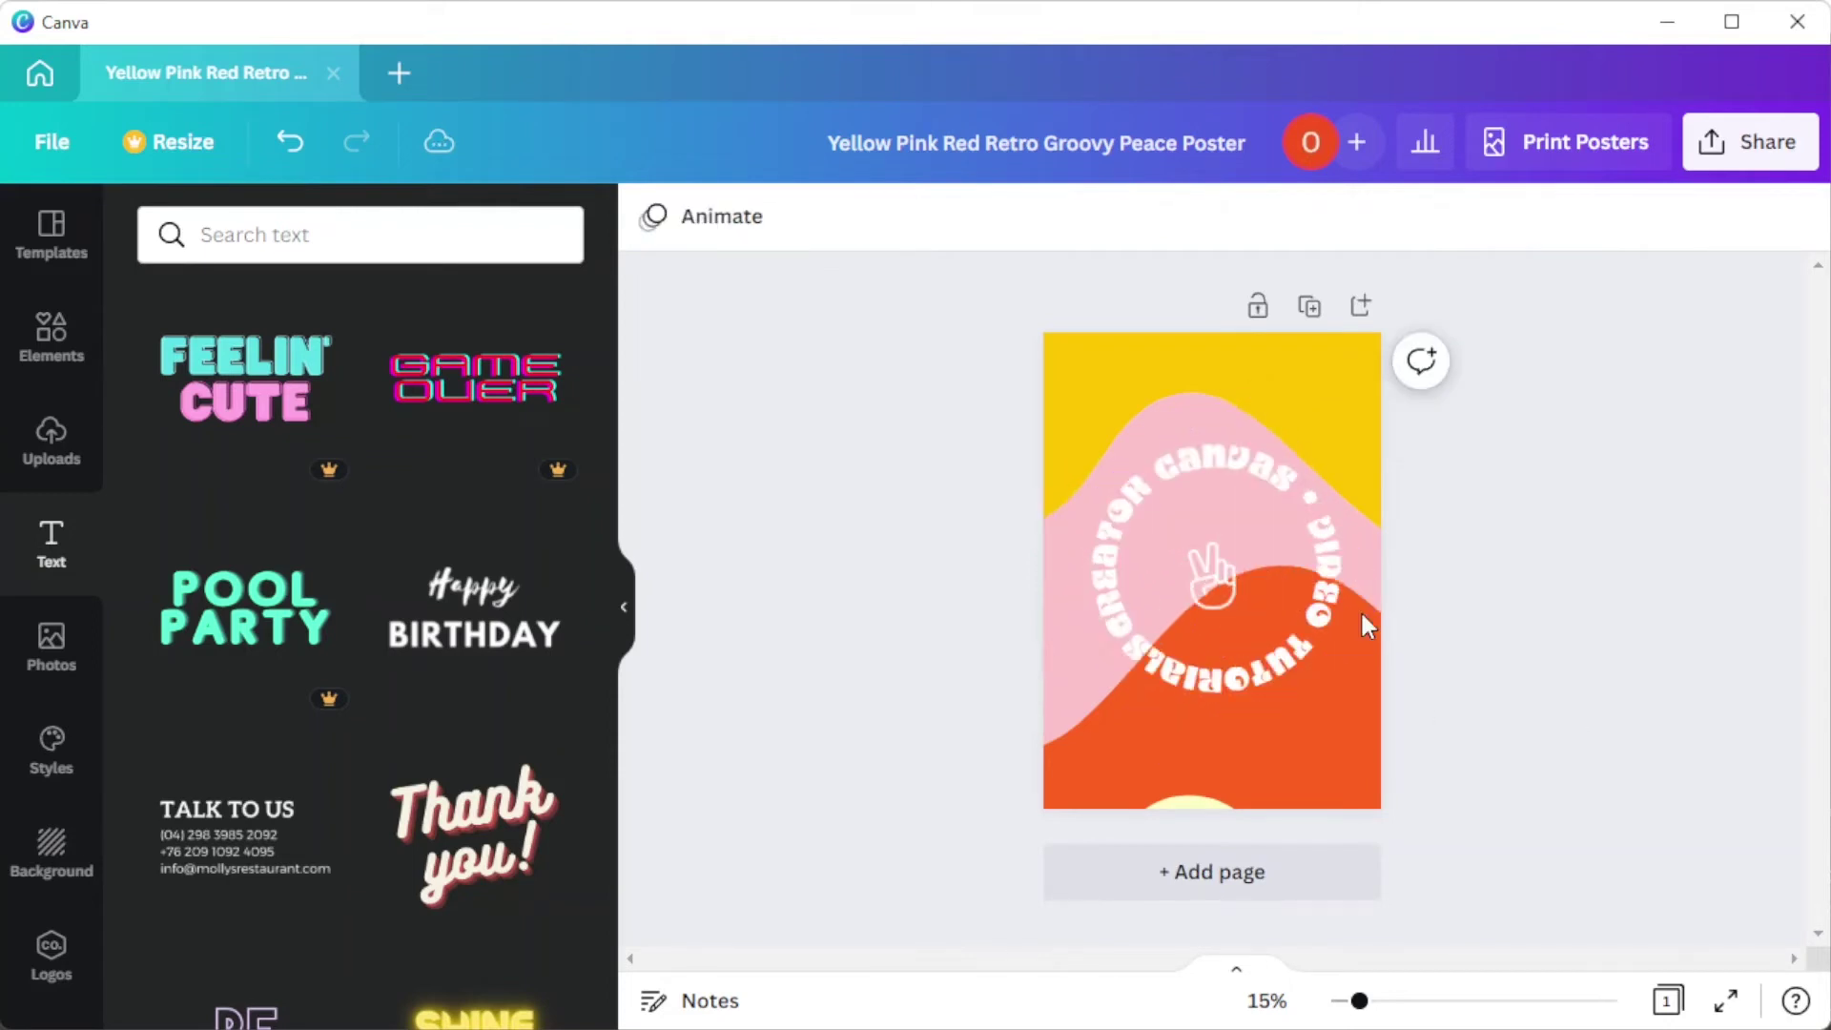
drag(997, 686, 1009, 516)
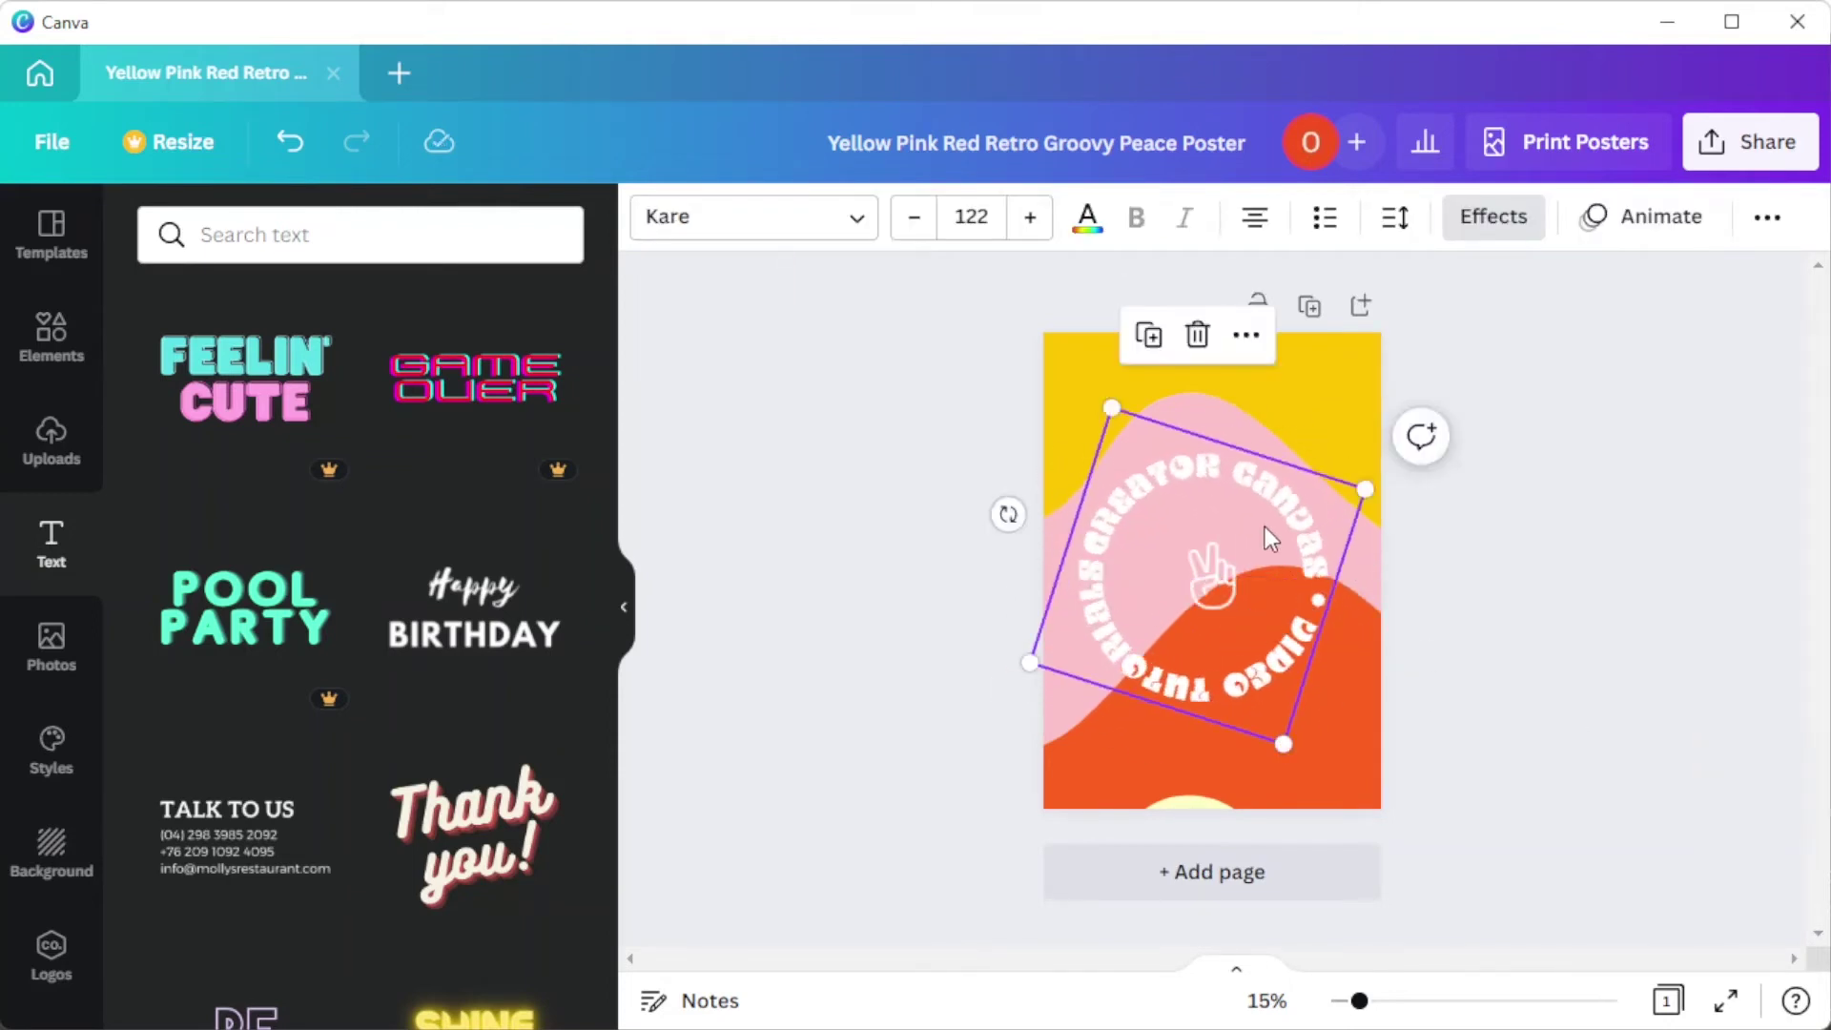
Step: Delete ' • VIDEO TUTORIALS' and paste so CREATOR CANVAS repeats around the circle
double_click(1166, 678)
click(1196, 578)
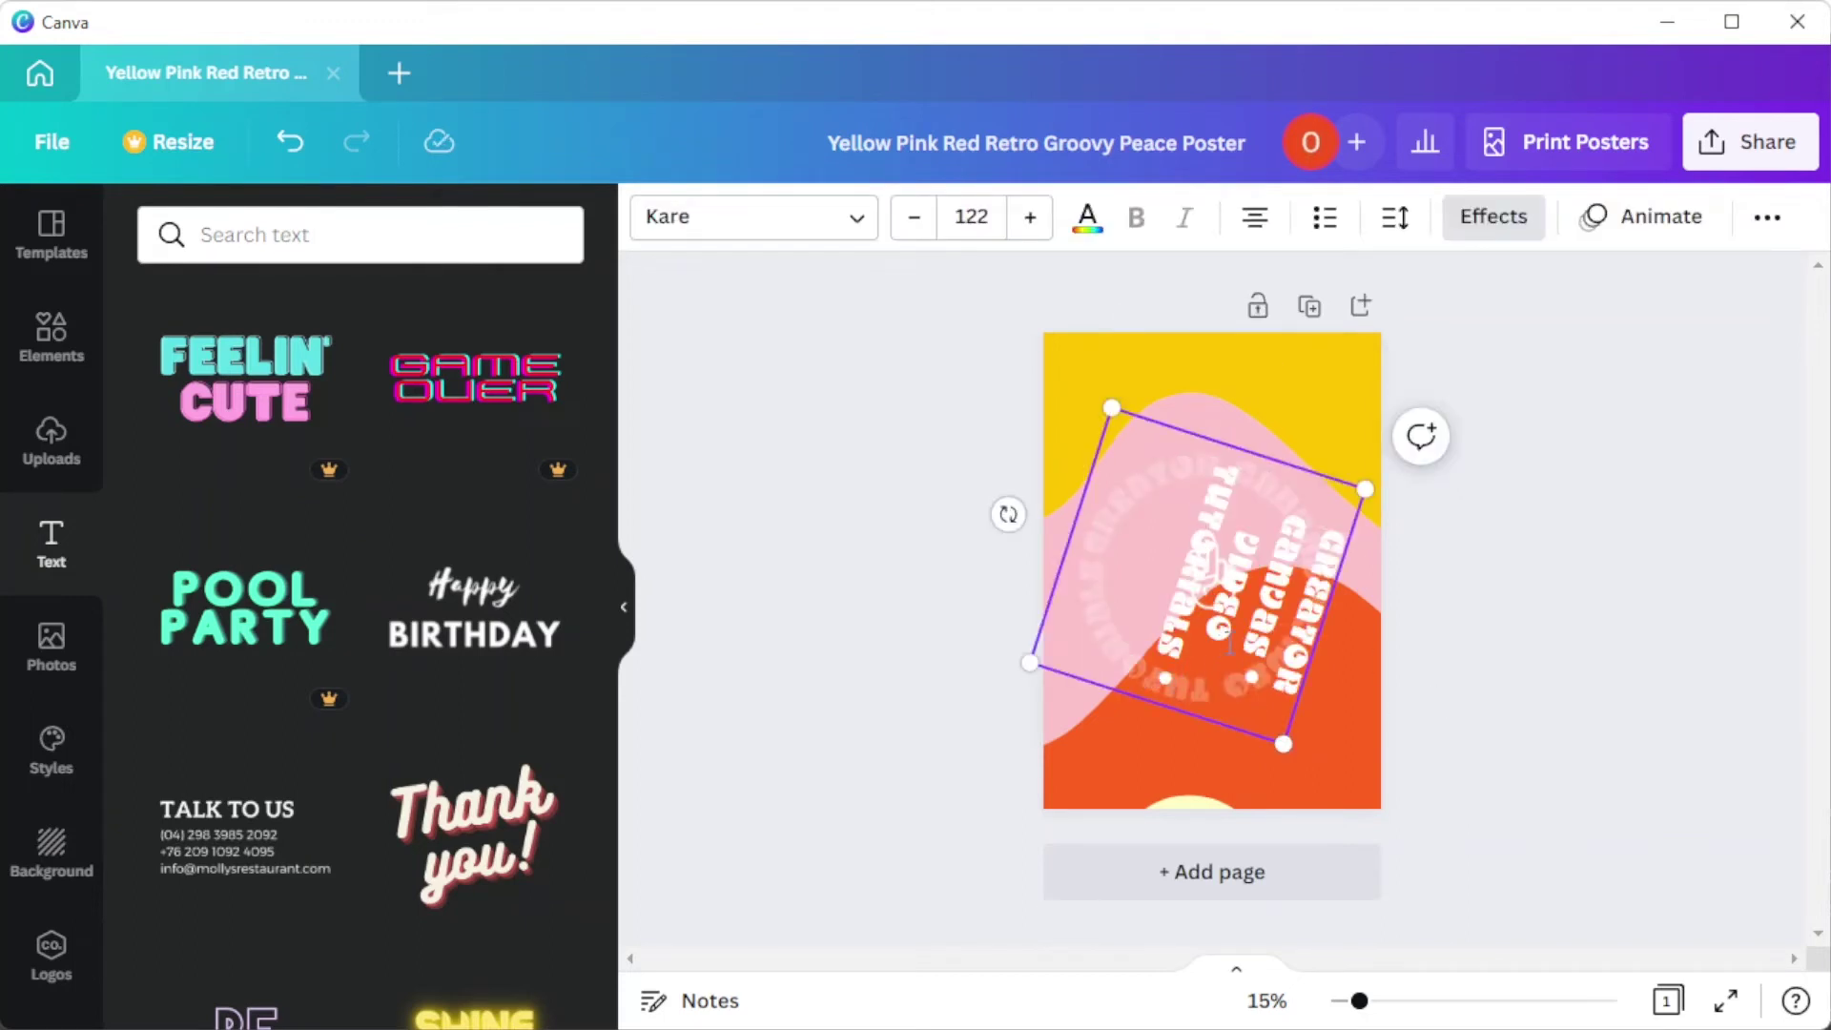
drag(1224, 633, 1297, 504)
key(BackSpace)
key(ctrl+a)
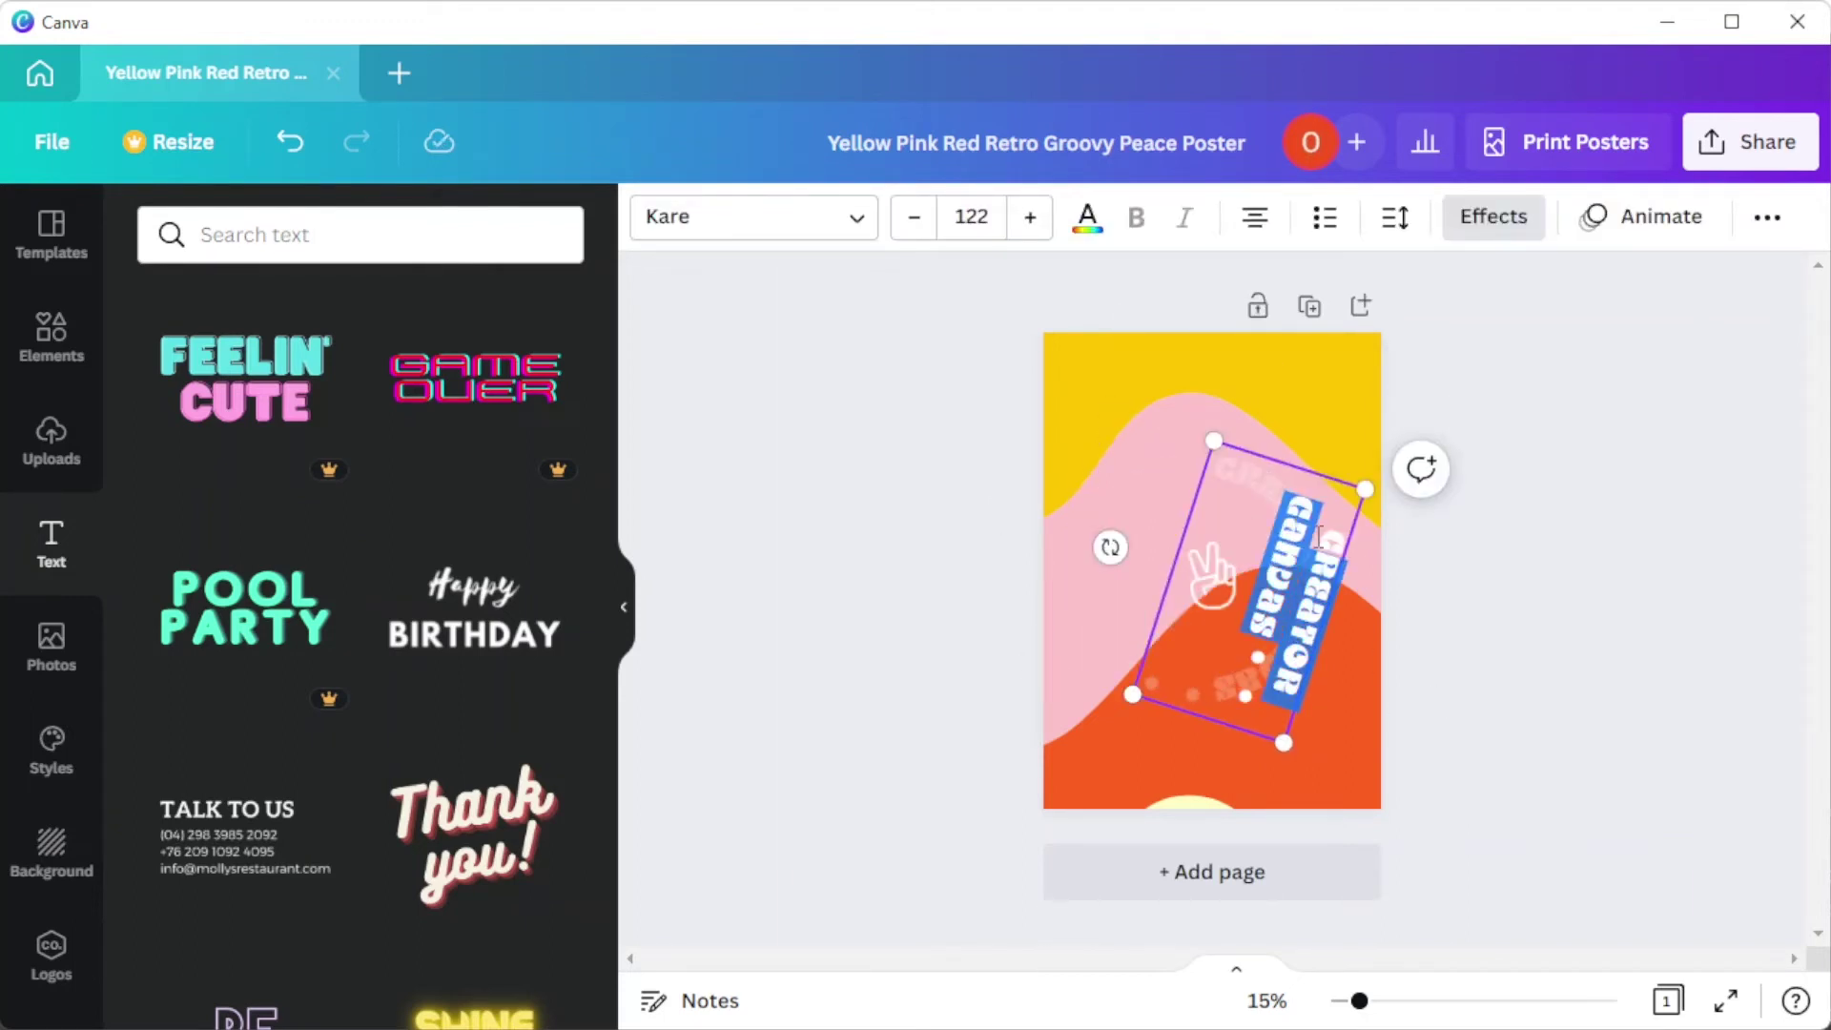
key(ctrl+v)
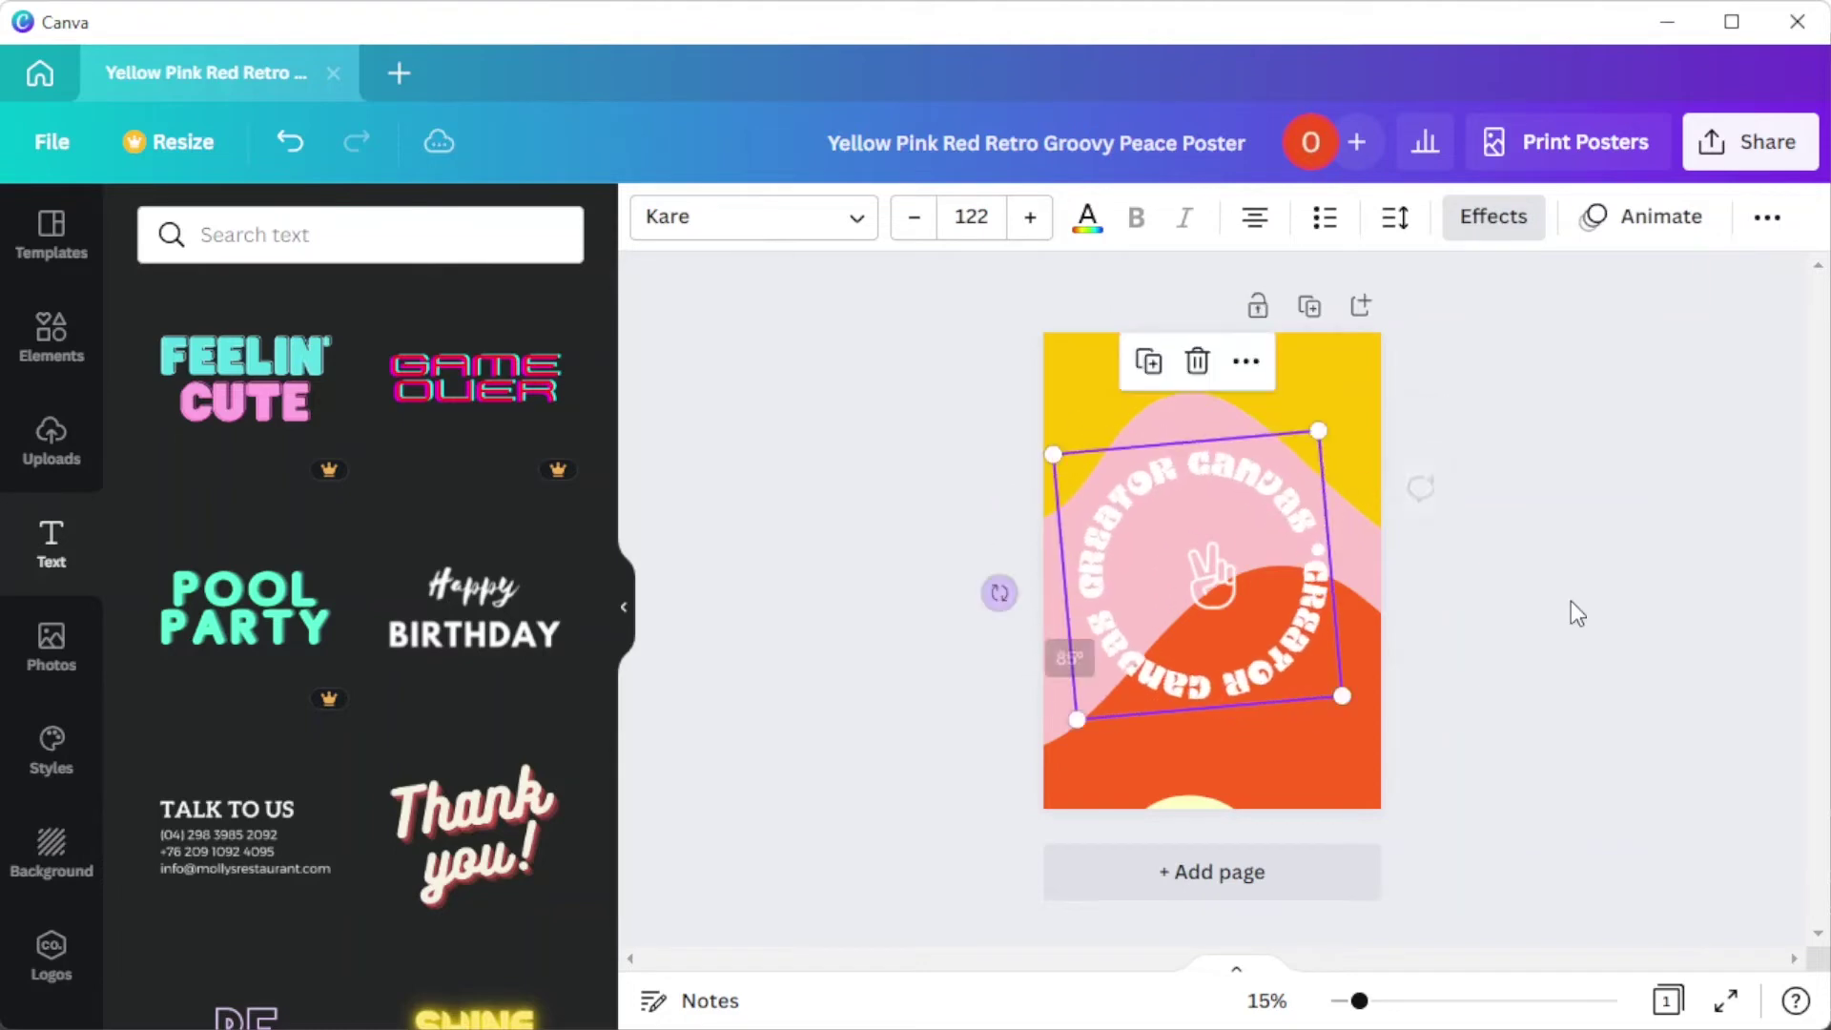
click(1262, 729)
Step: Search Elements for 'groovy', set the ring text to Agrandir Grand, rotate it ~45°
click(51, 337)
text(groovy)
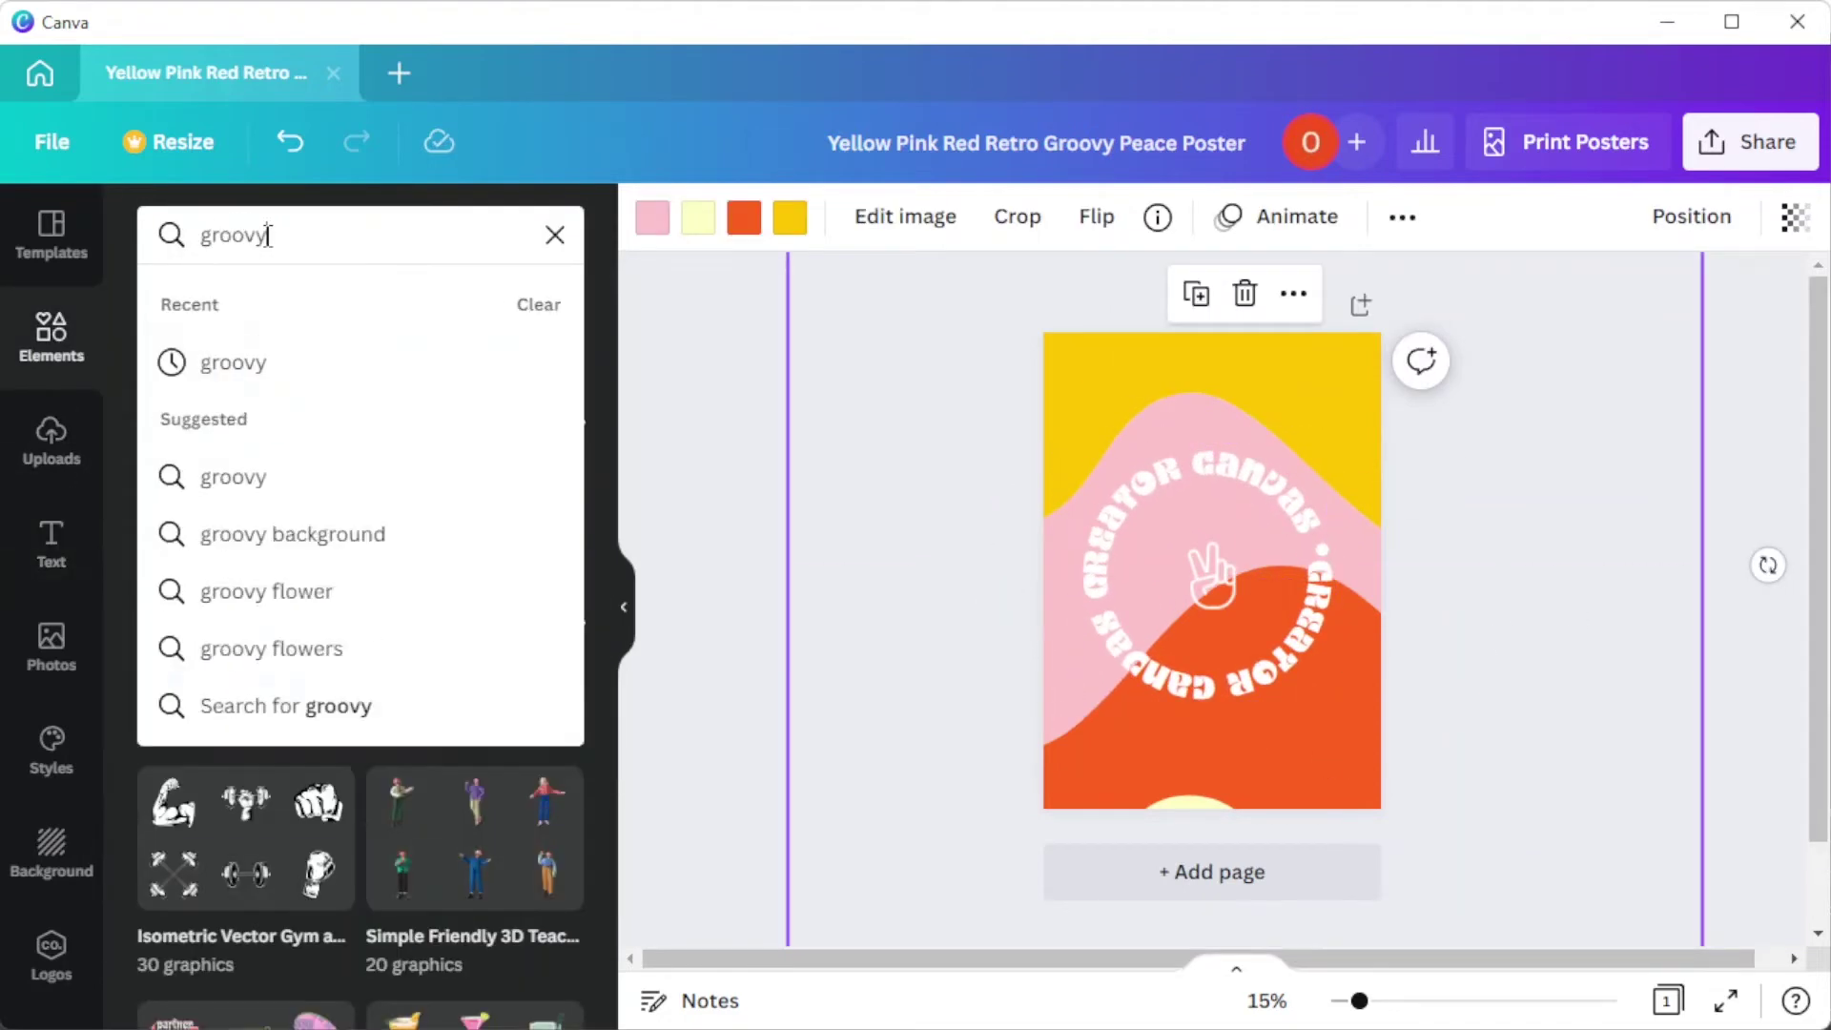
key(Return)
click(751, 217)
click(430, 455)
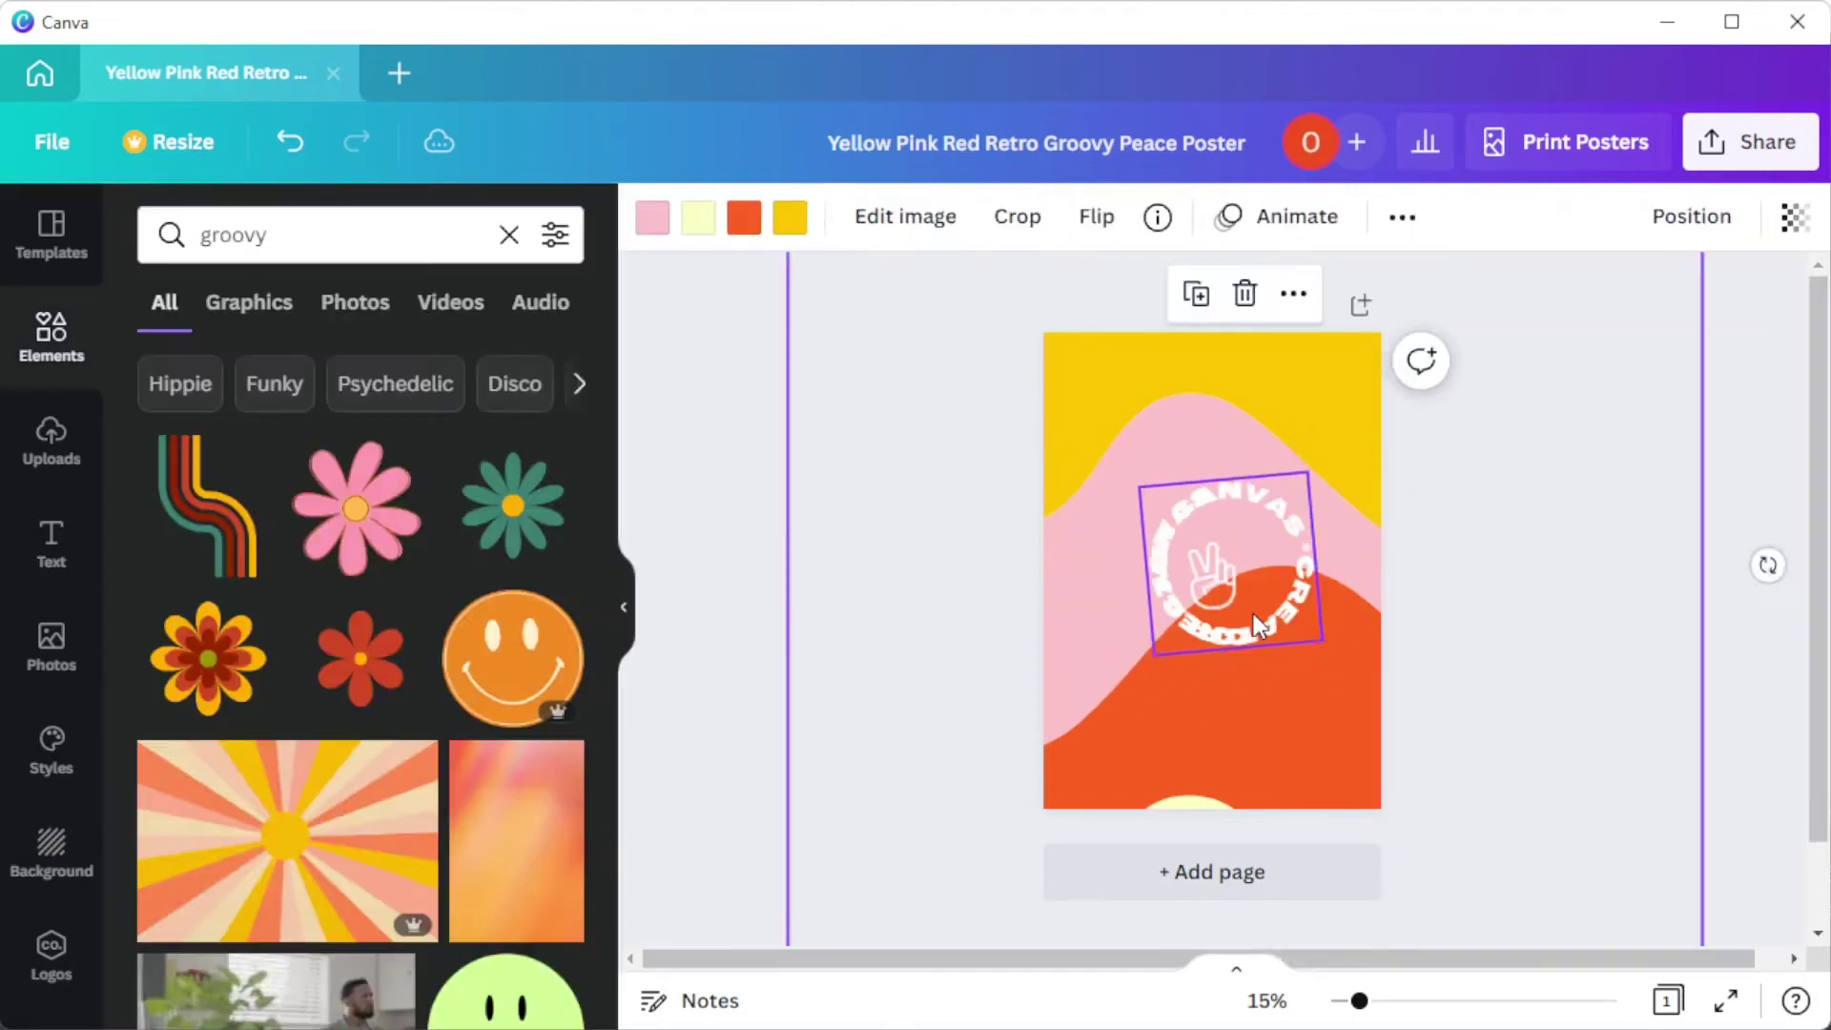
drag(920, 677, 990, 823)
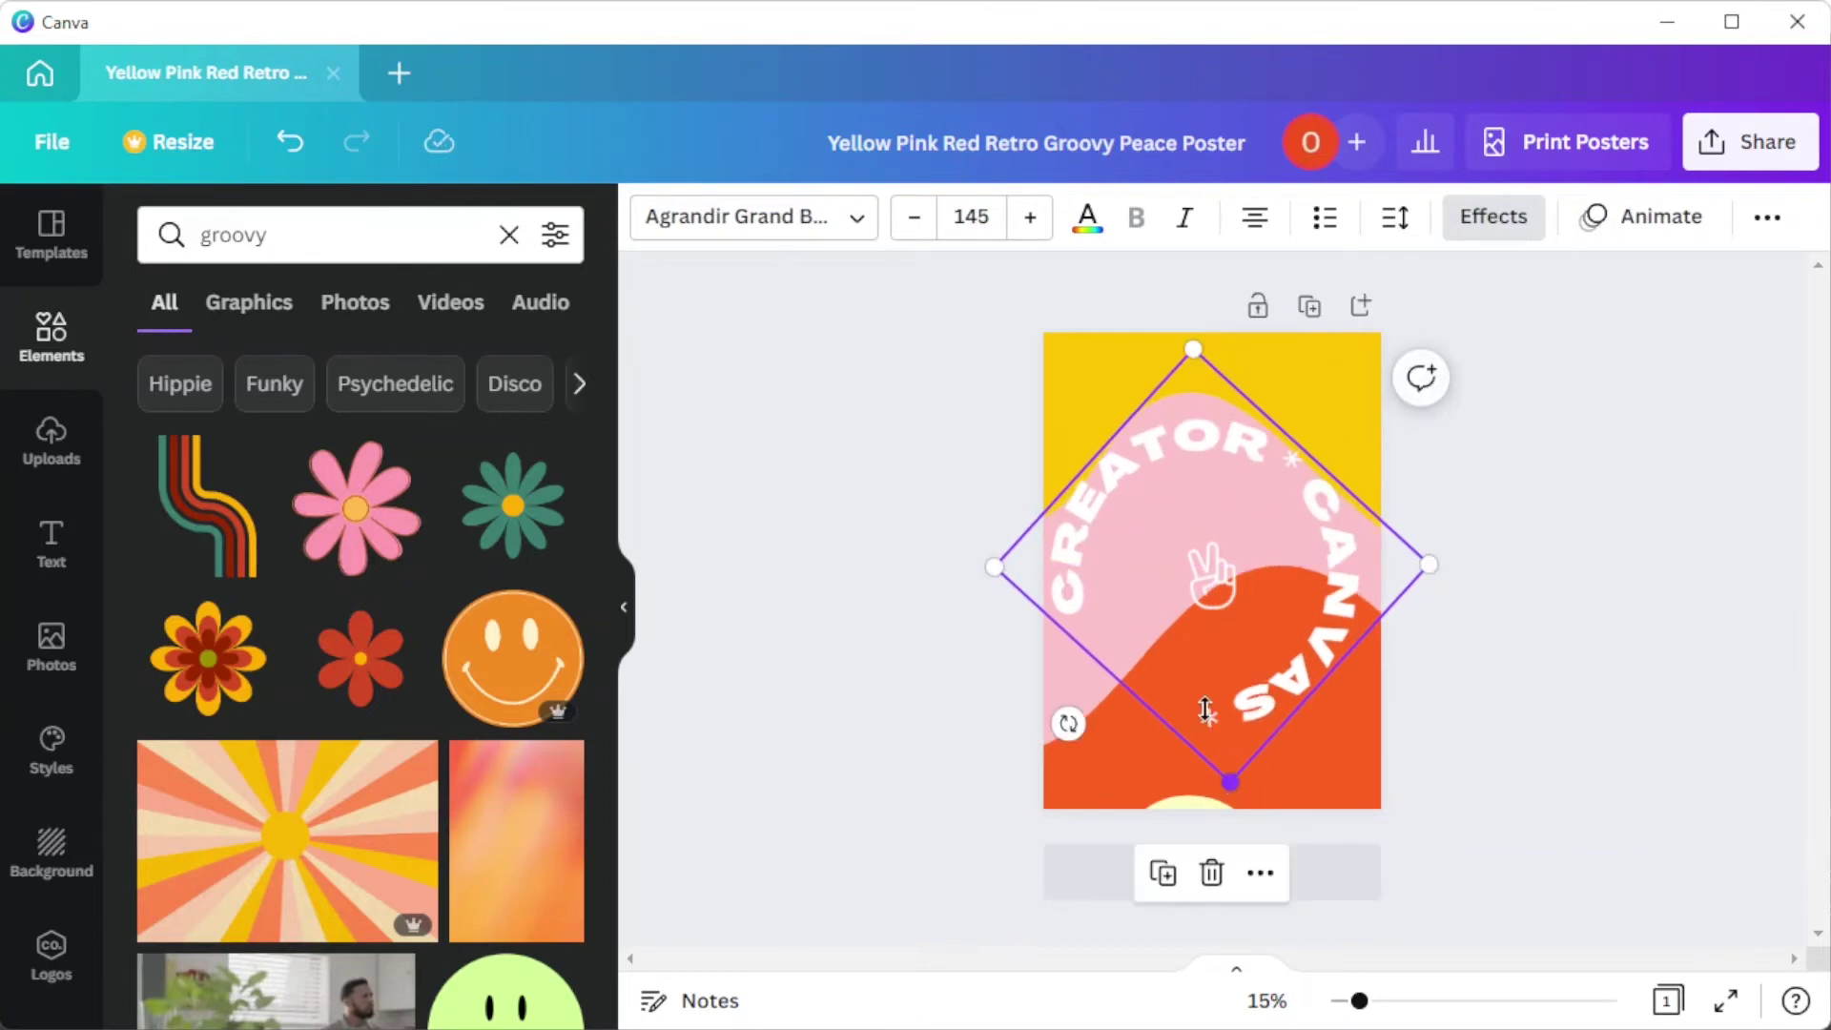
Step: Widen the ring text's letter spacing in the Spacing popover
click(1393, 217)
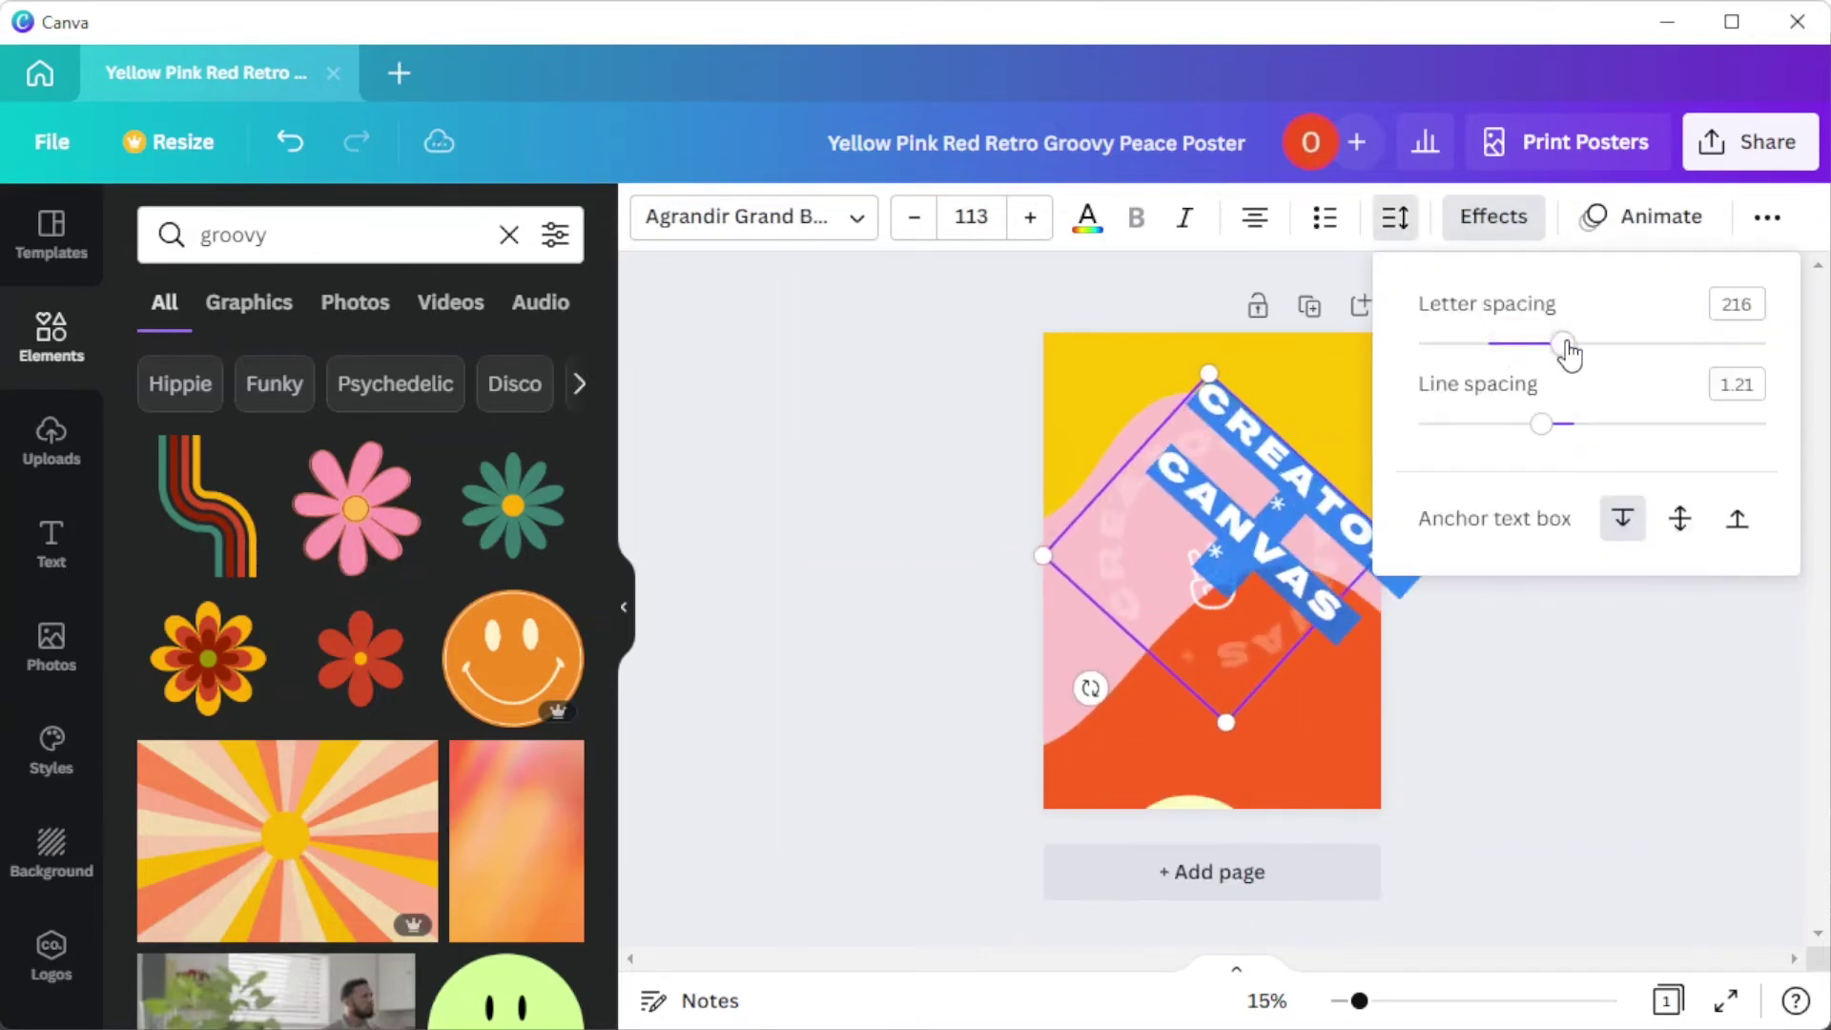
drag(1569, 352, 1582, 357)
click(1437, 798)
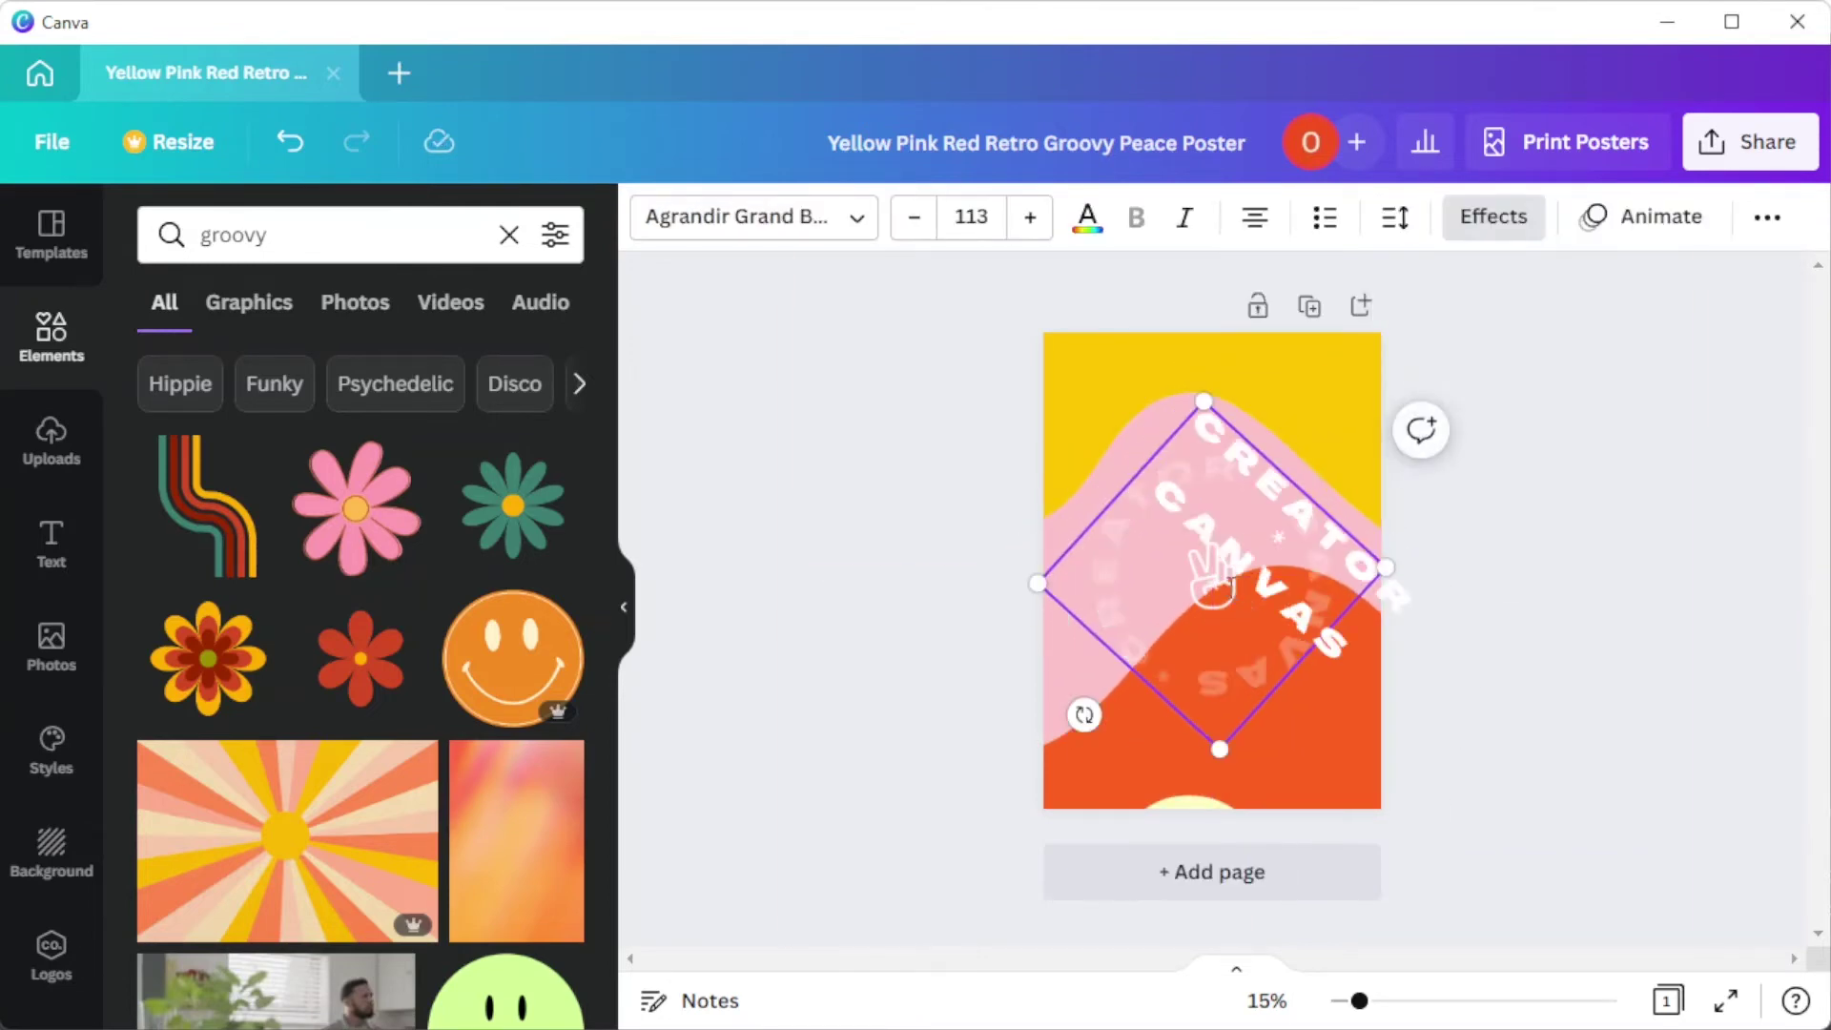
click(1214, 654)
scroll(475, 688, down, 3)
key(ctrl+z)
scroll(471, 646, down, 2)
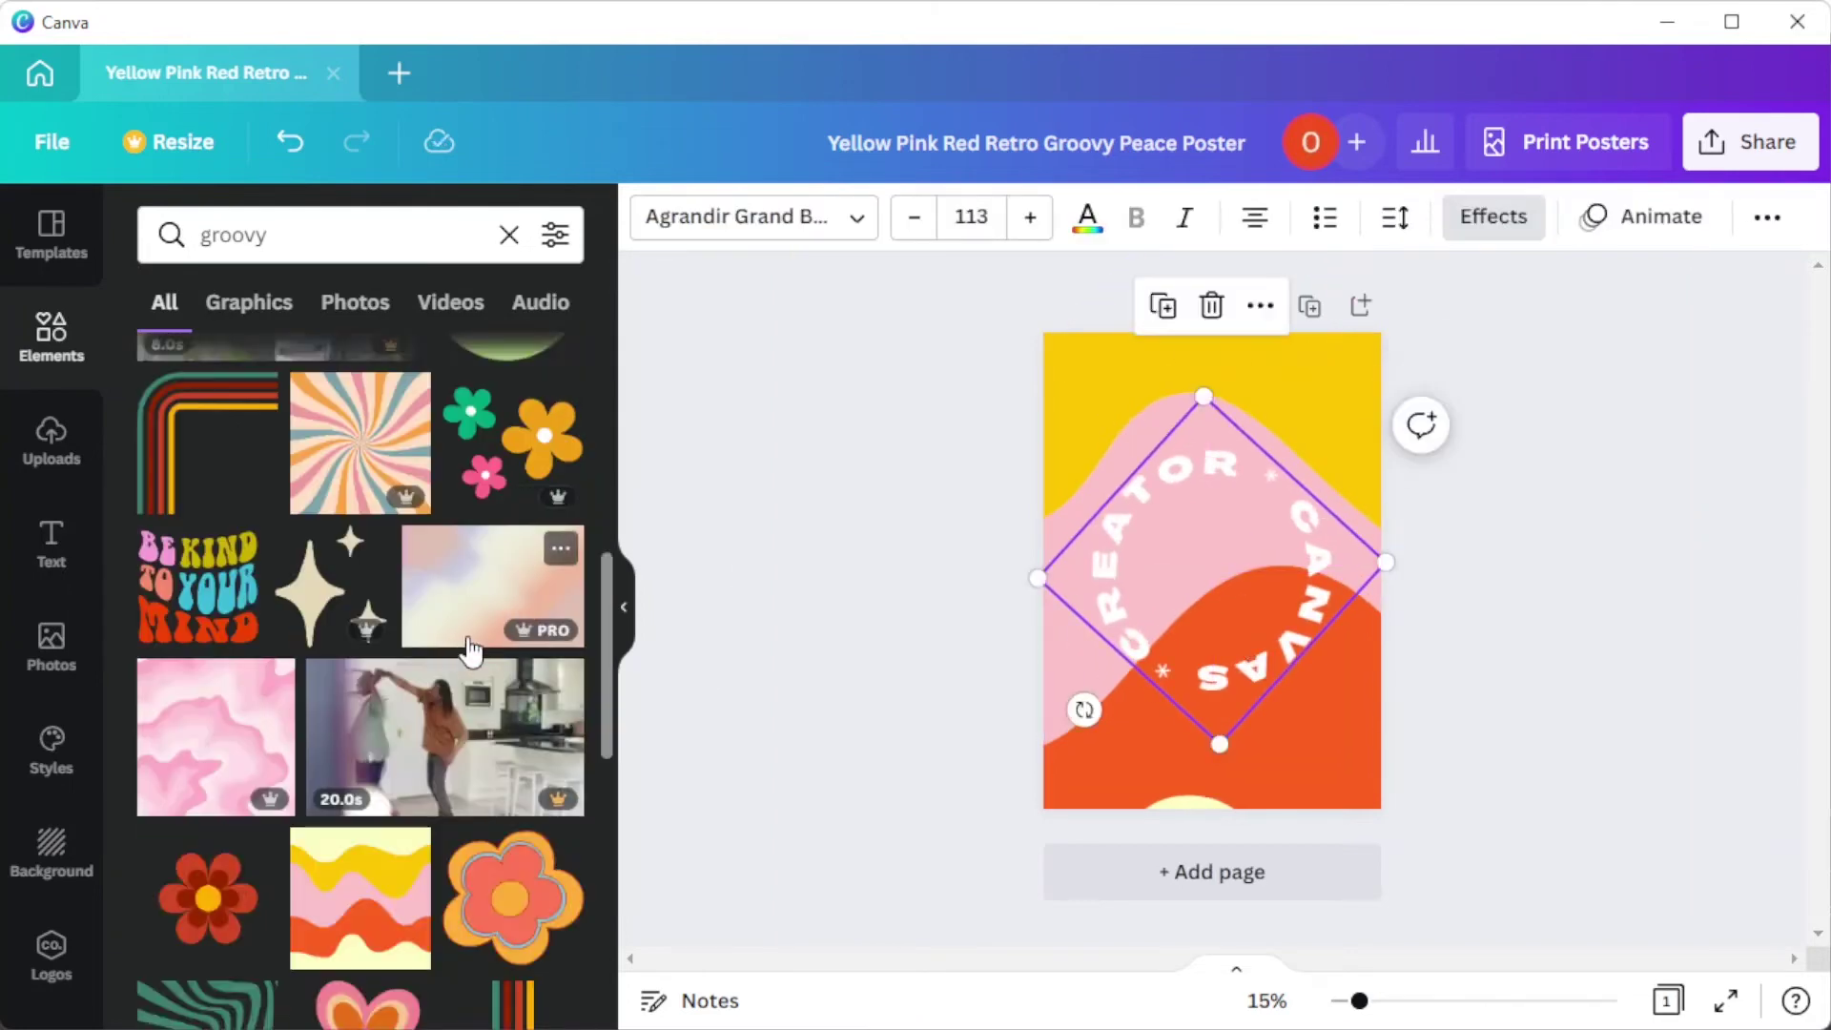
Step: Centre the orange smiley and make the swirled pastel image the page background
mouse_move(462, 645)
mouse_down()
mouse_move(1247, 587)
mouse_move(1223, 572)
mouse_up()
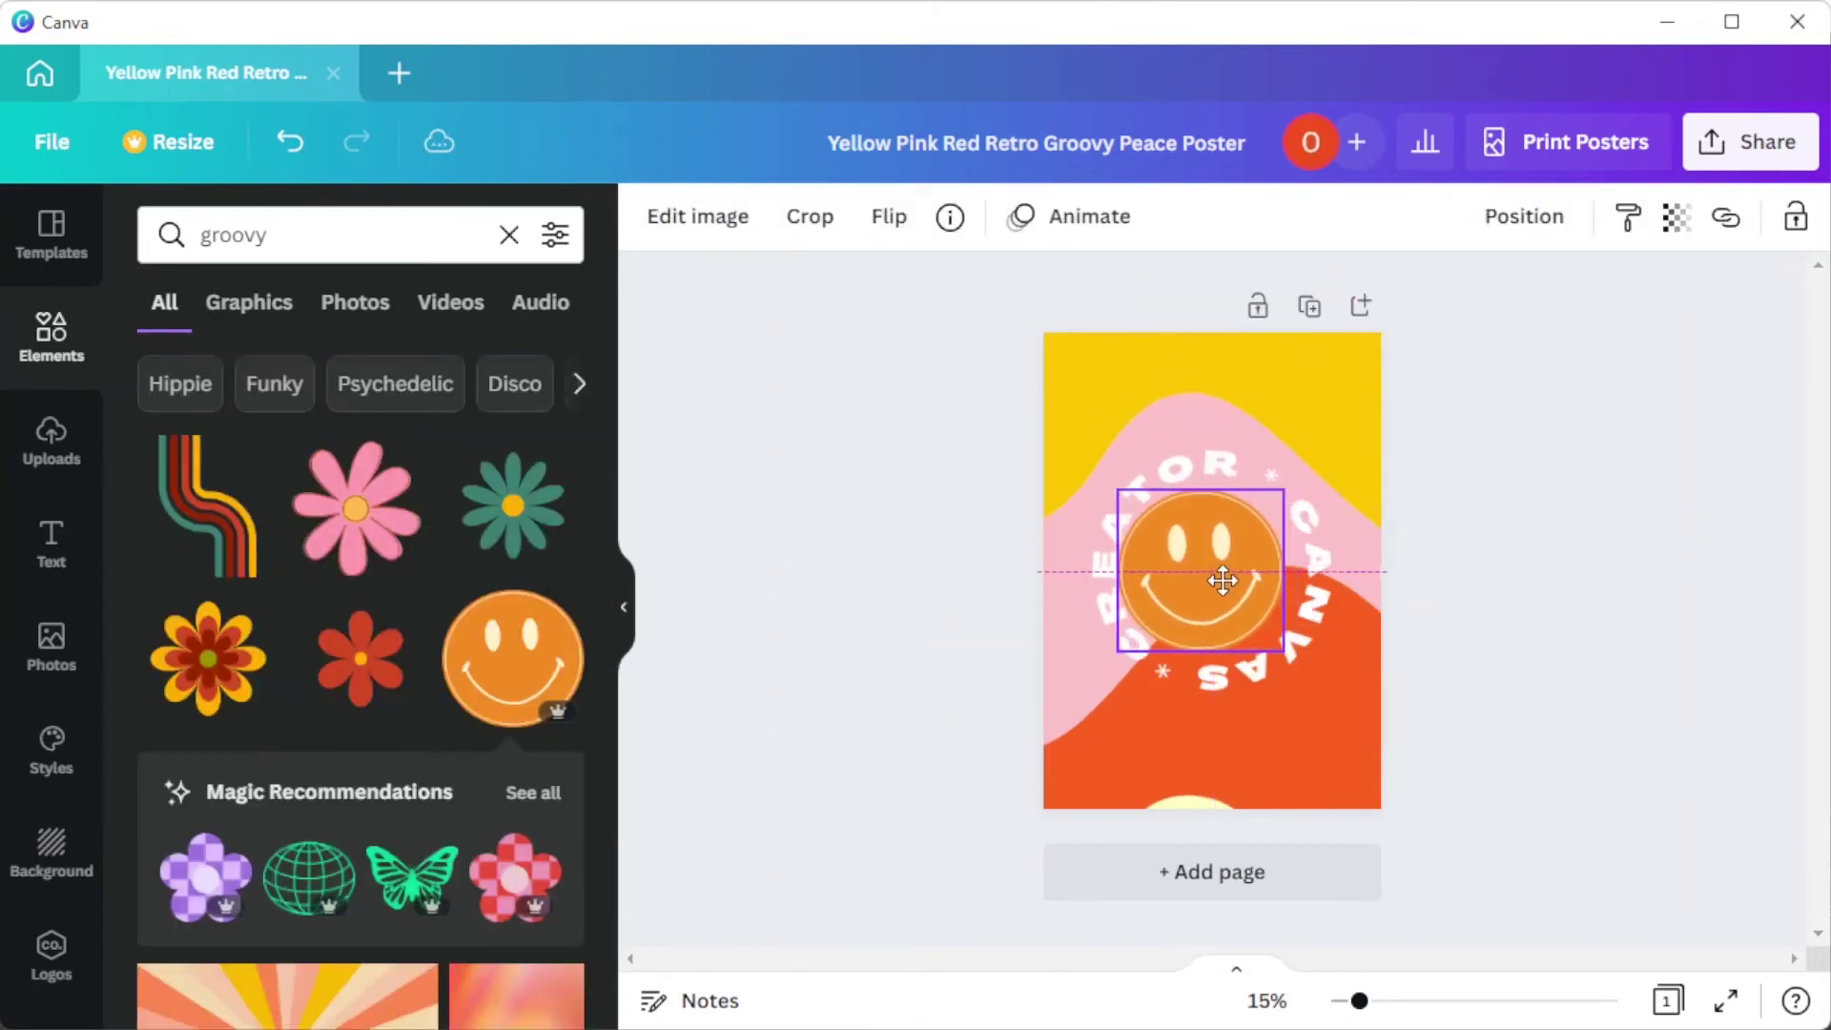
click(1087, 616)
scroll(560, 783, down, 4)
scroll(560, 785, down, 3)
drag(213, 592, 1291, 907)
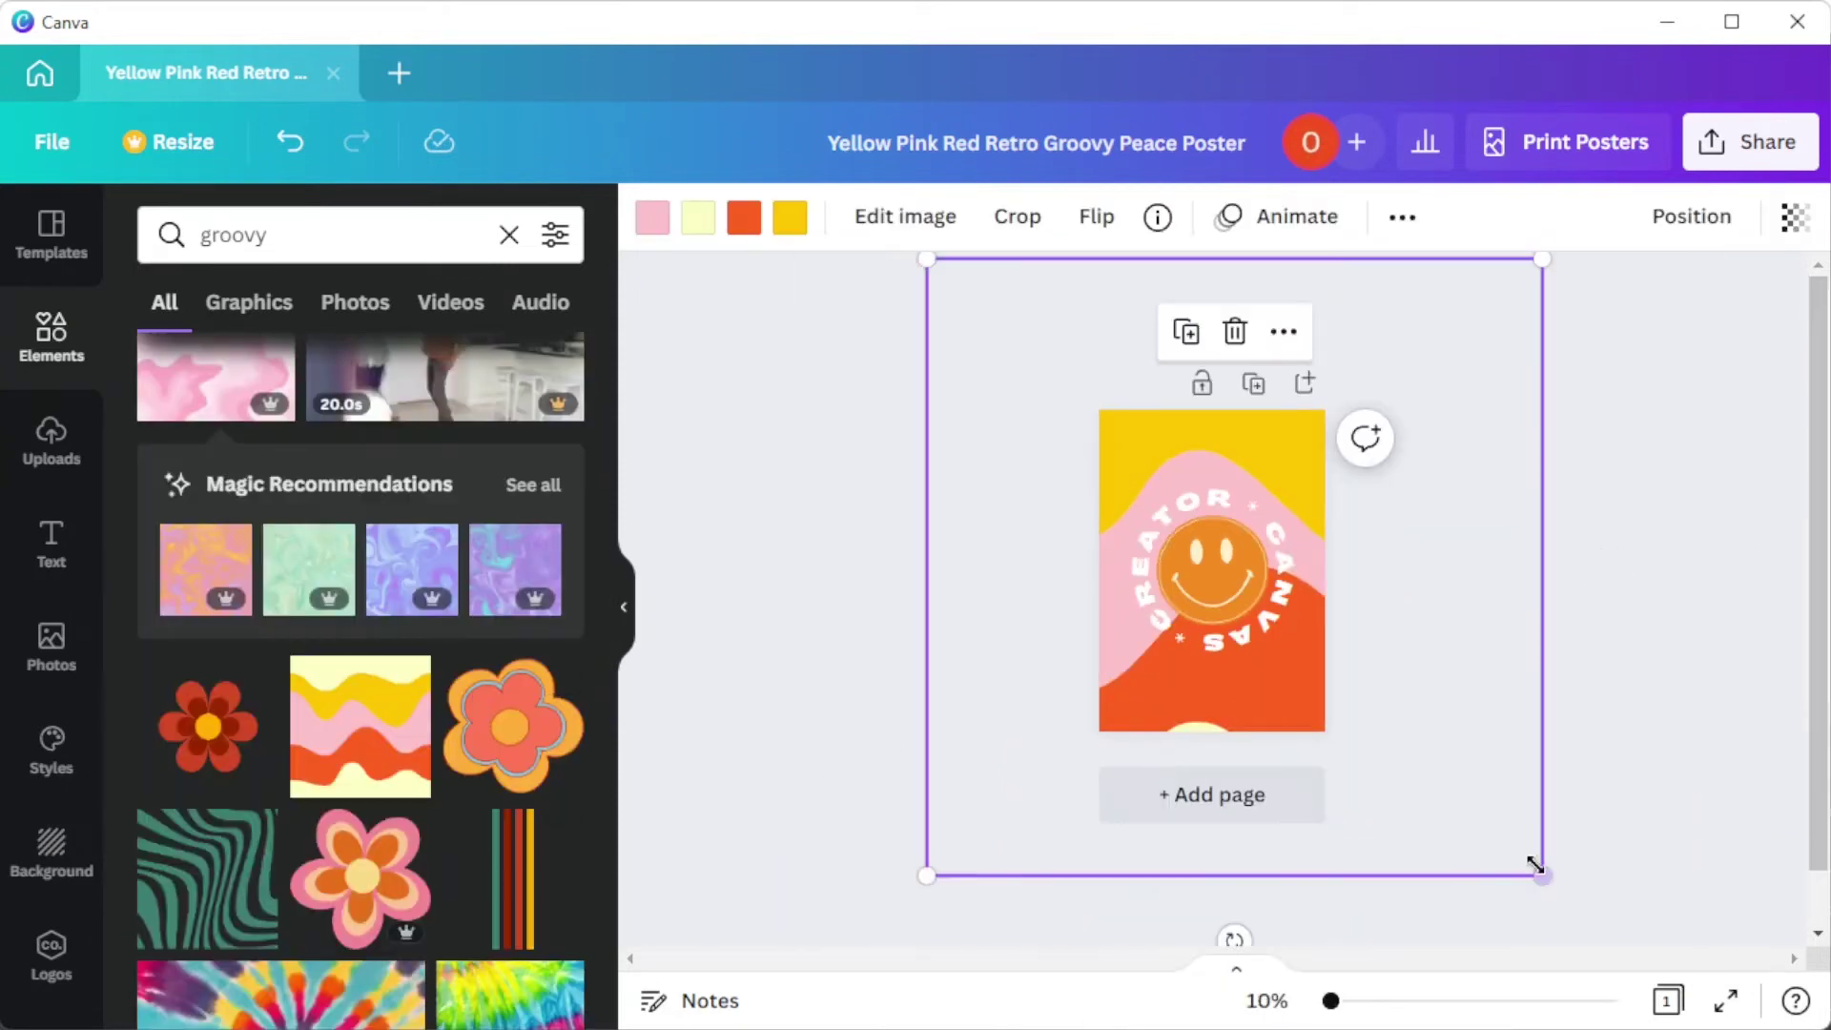
drag(1532, 862, 1042, 396)
click(205, 570)
drag(1211, 525, 1463, 777)
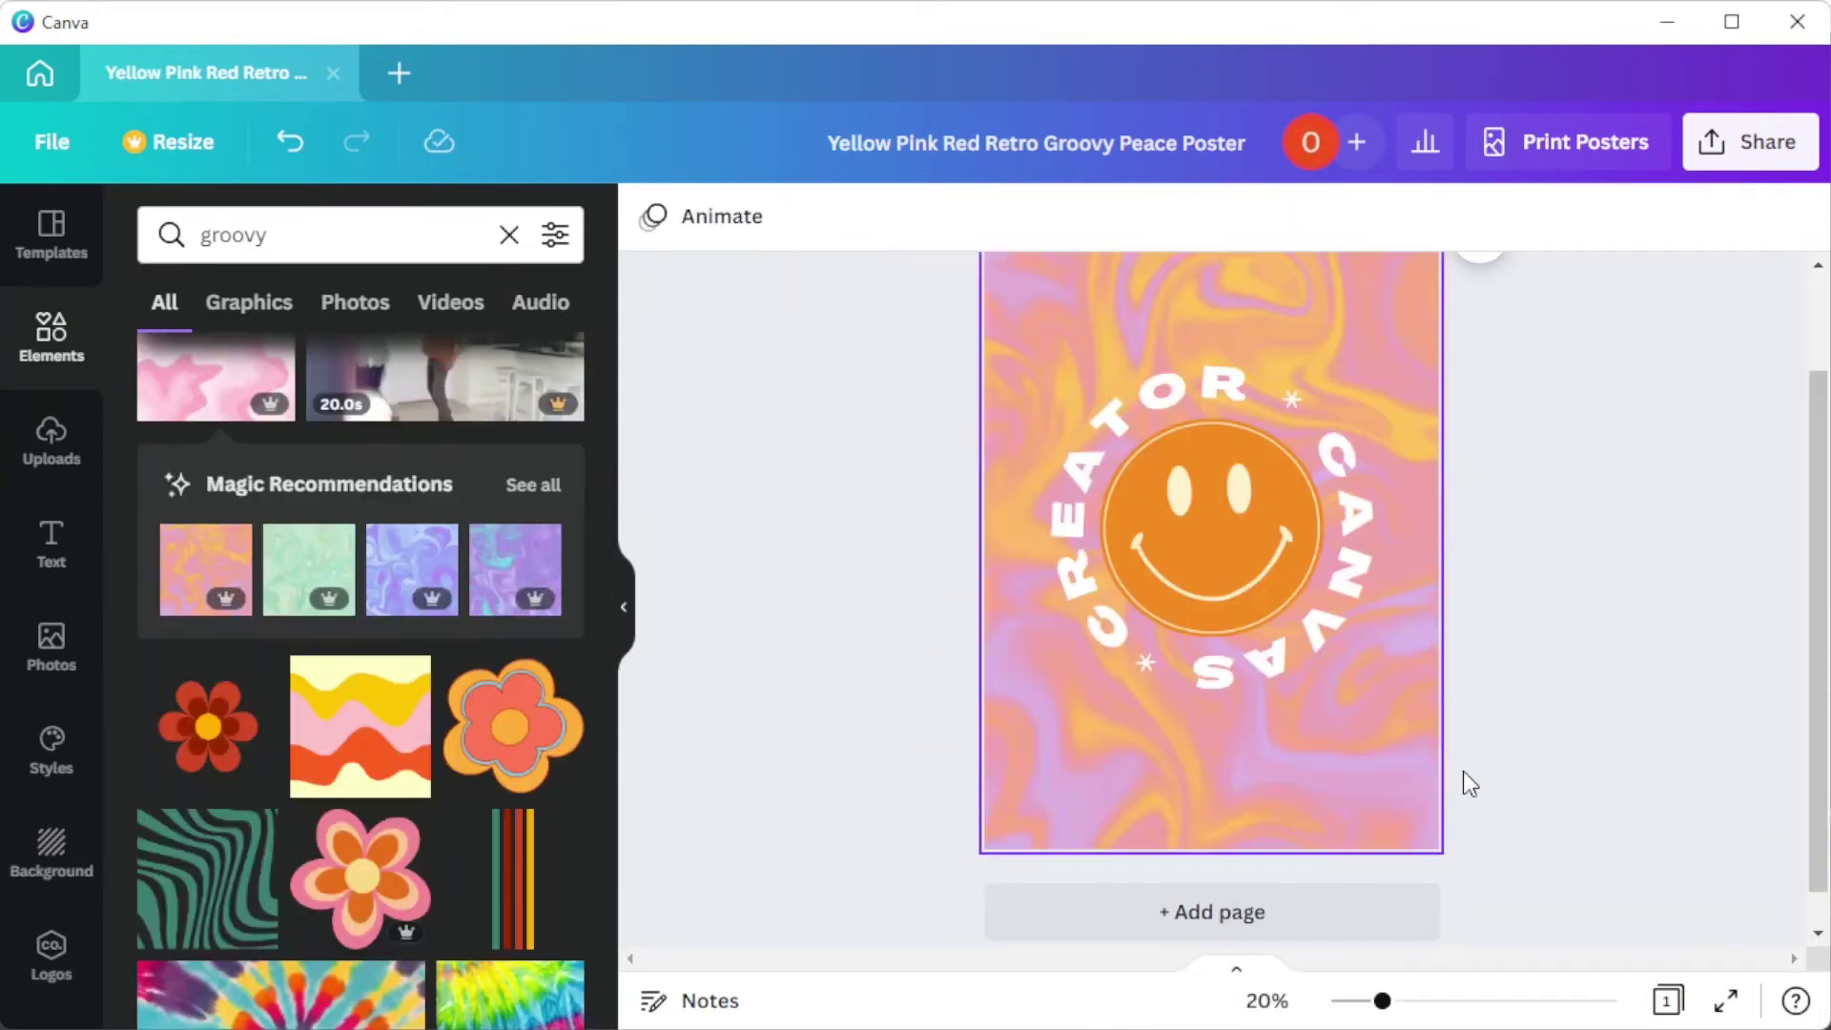
Step: Colour the CREATOR CANVAS ring text dark green
click(1087, 472)
click(1088, 216)
click(397, 621)
click(1480, 740)
click(1212, 572)
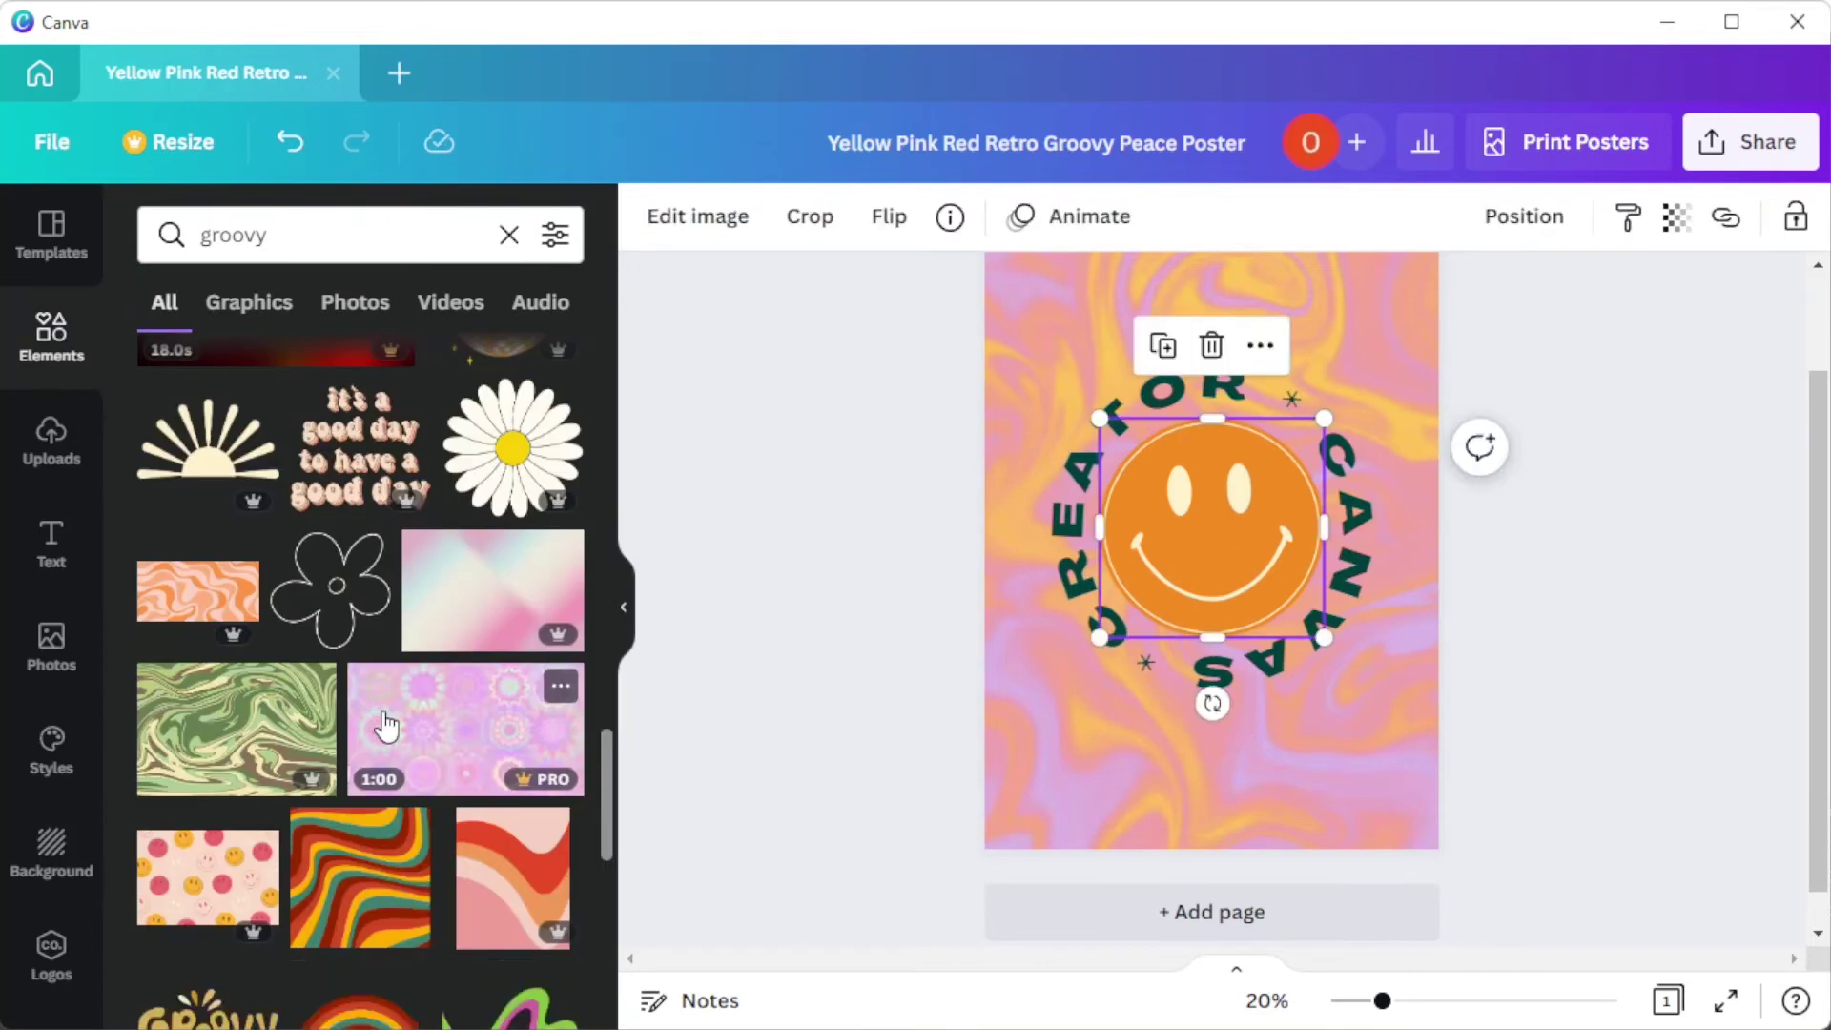
scroll(382, 715, down, 3)
scroll(381, 723, down, 3)
scroll(382, 722, down, 3)
click(1478, 684)
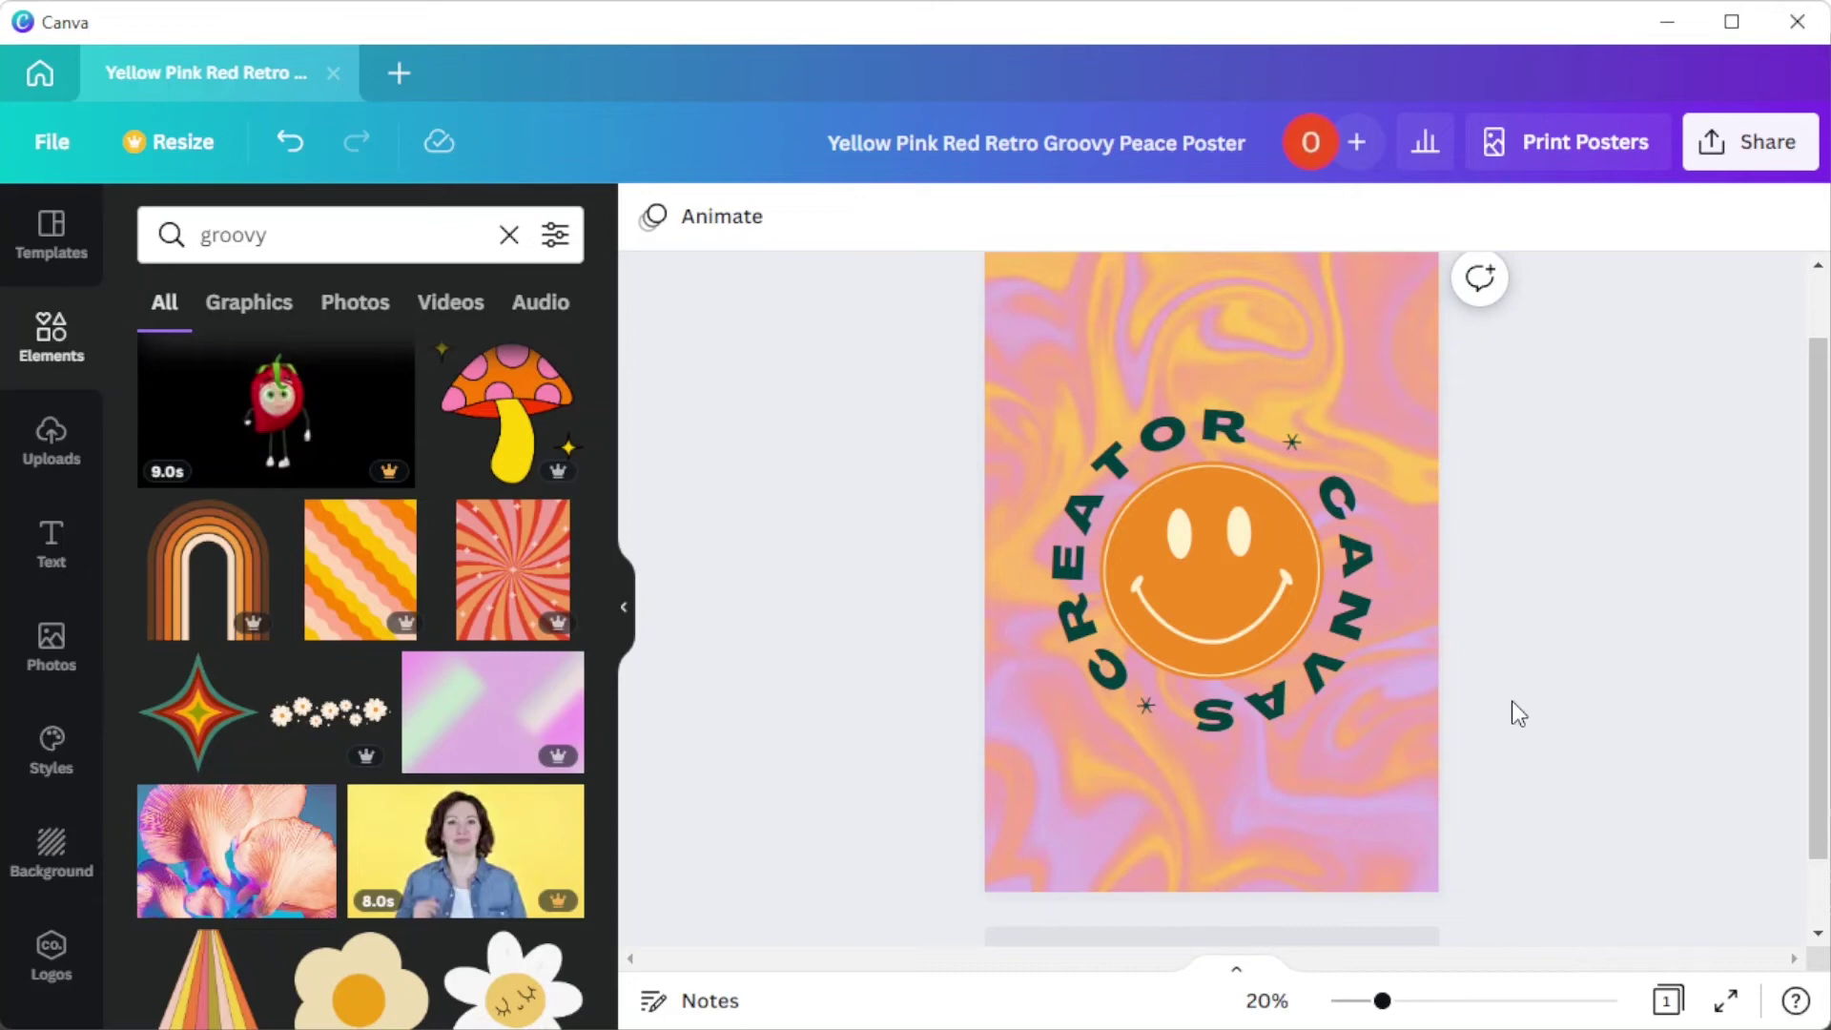
Step: Open the Share download settings and check the File type list, keeping PNG
click(1748, 142)
click(1459, 833)
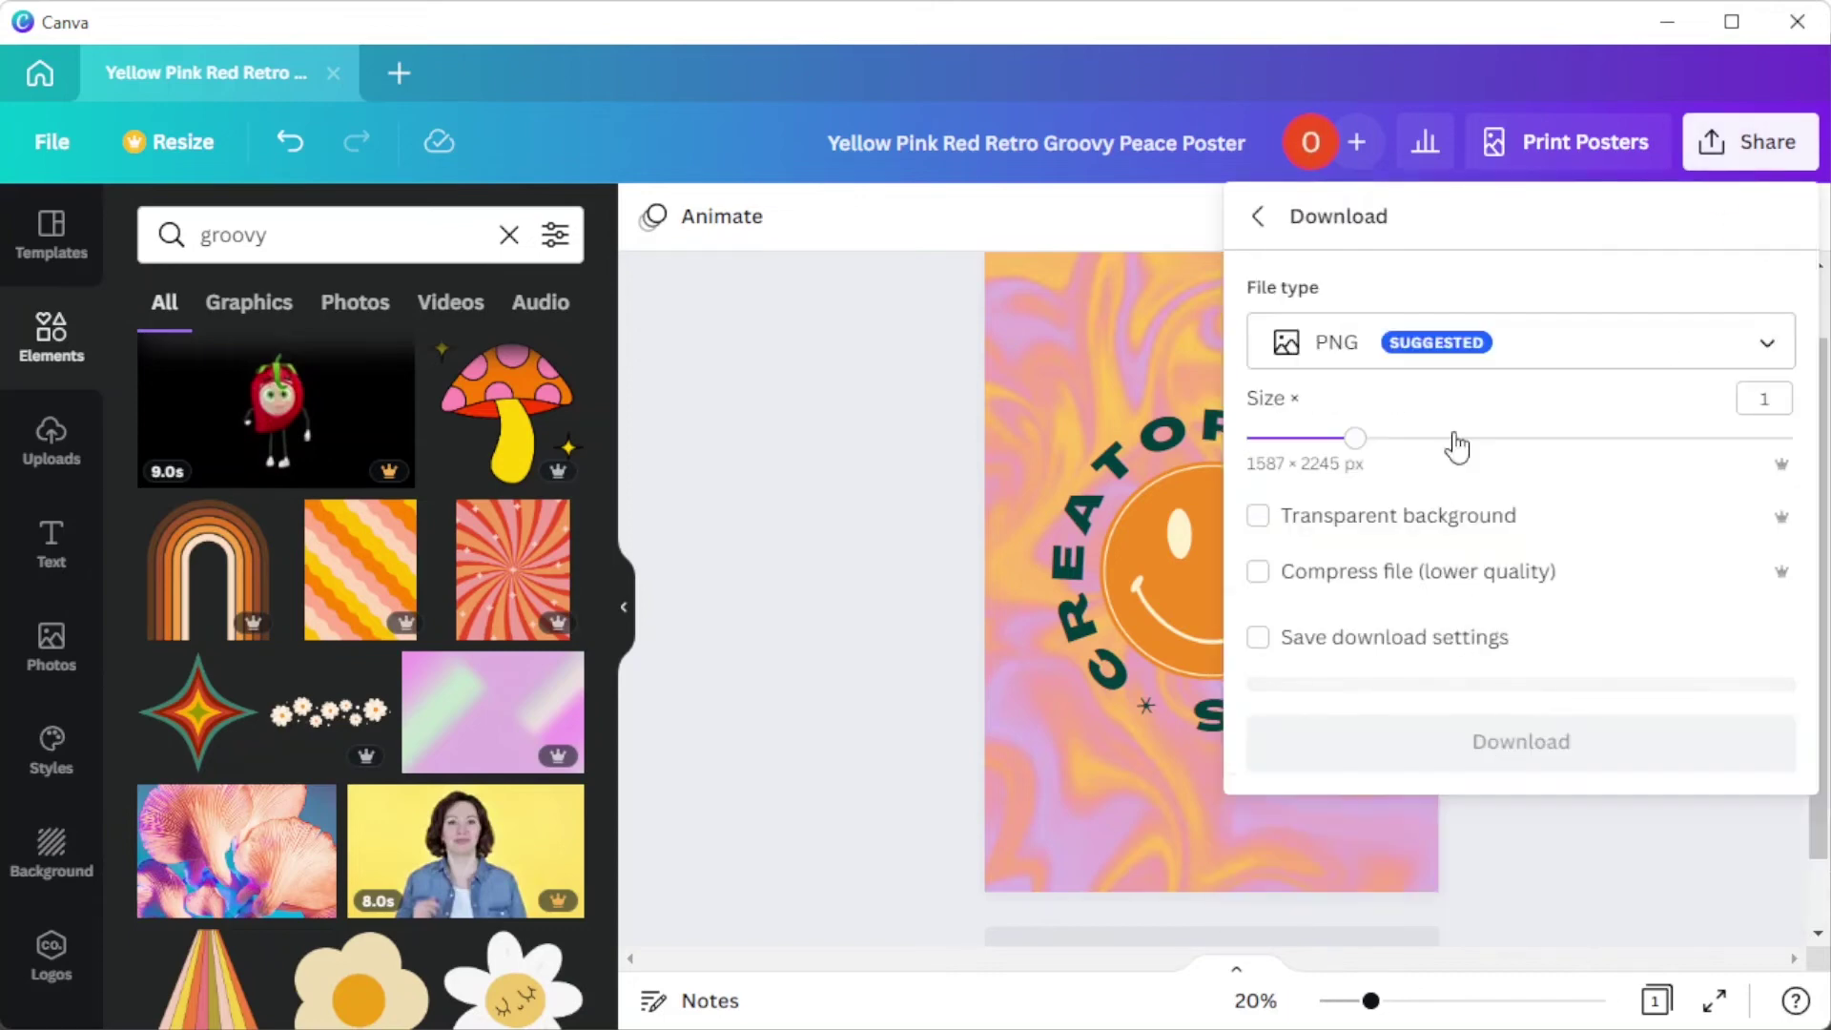
click(1456, 358)
click(1455, 358)
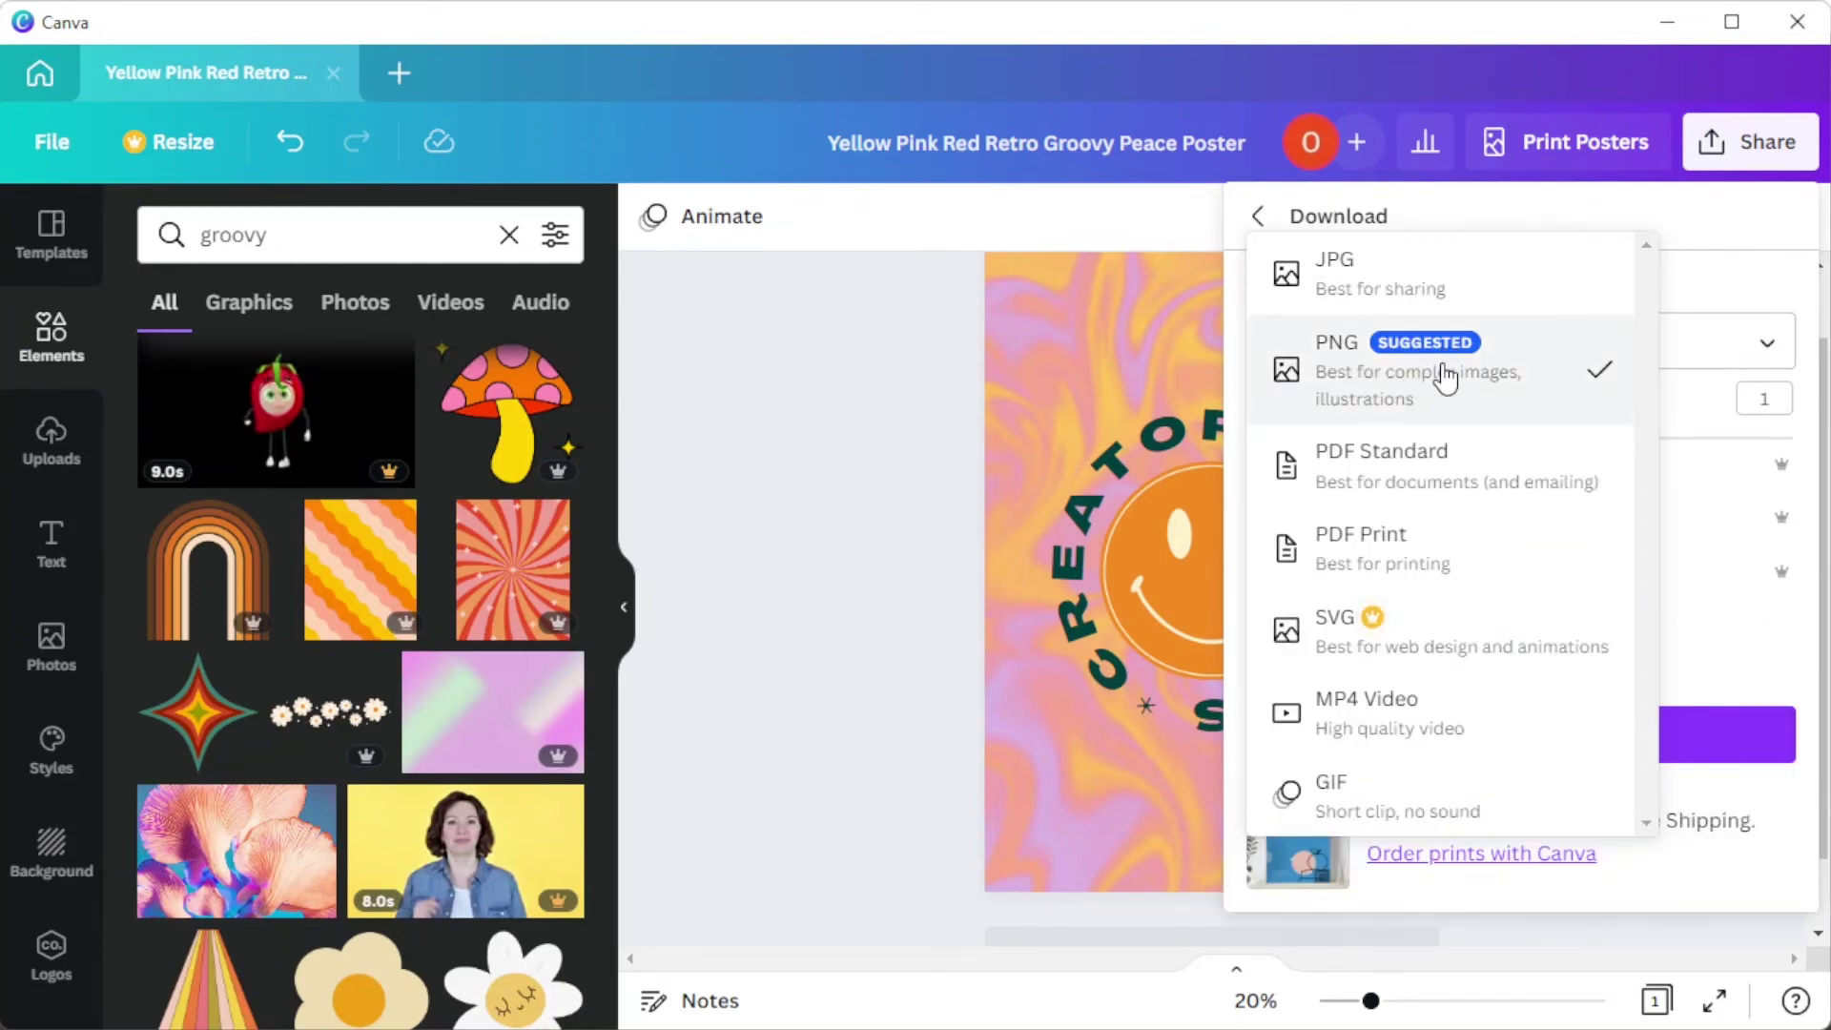
key(Escape)
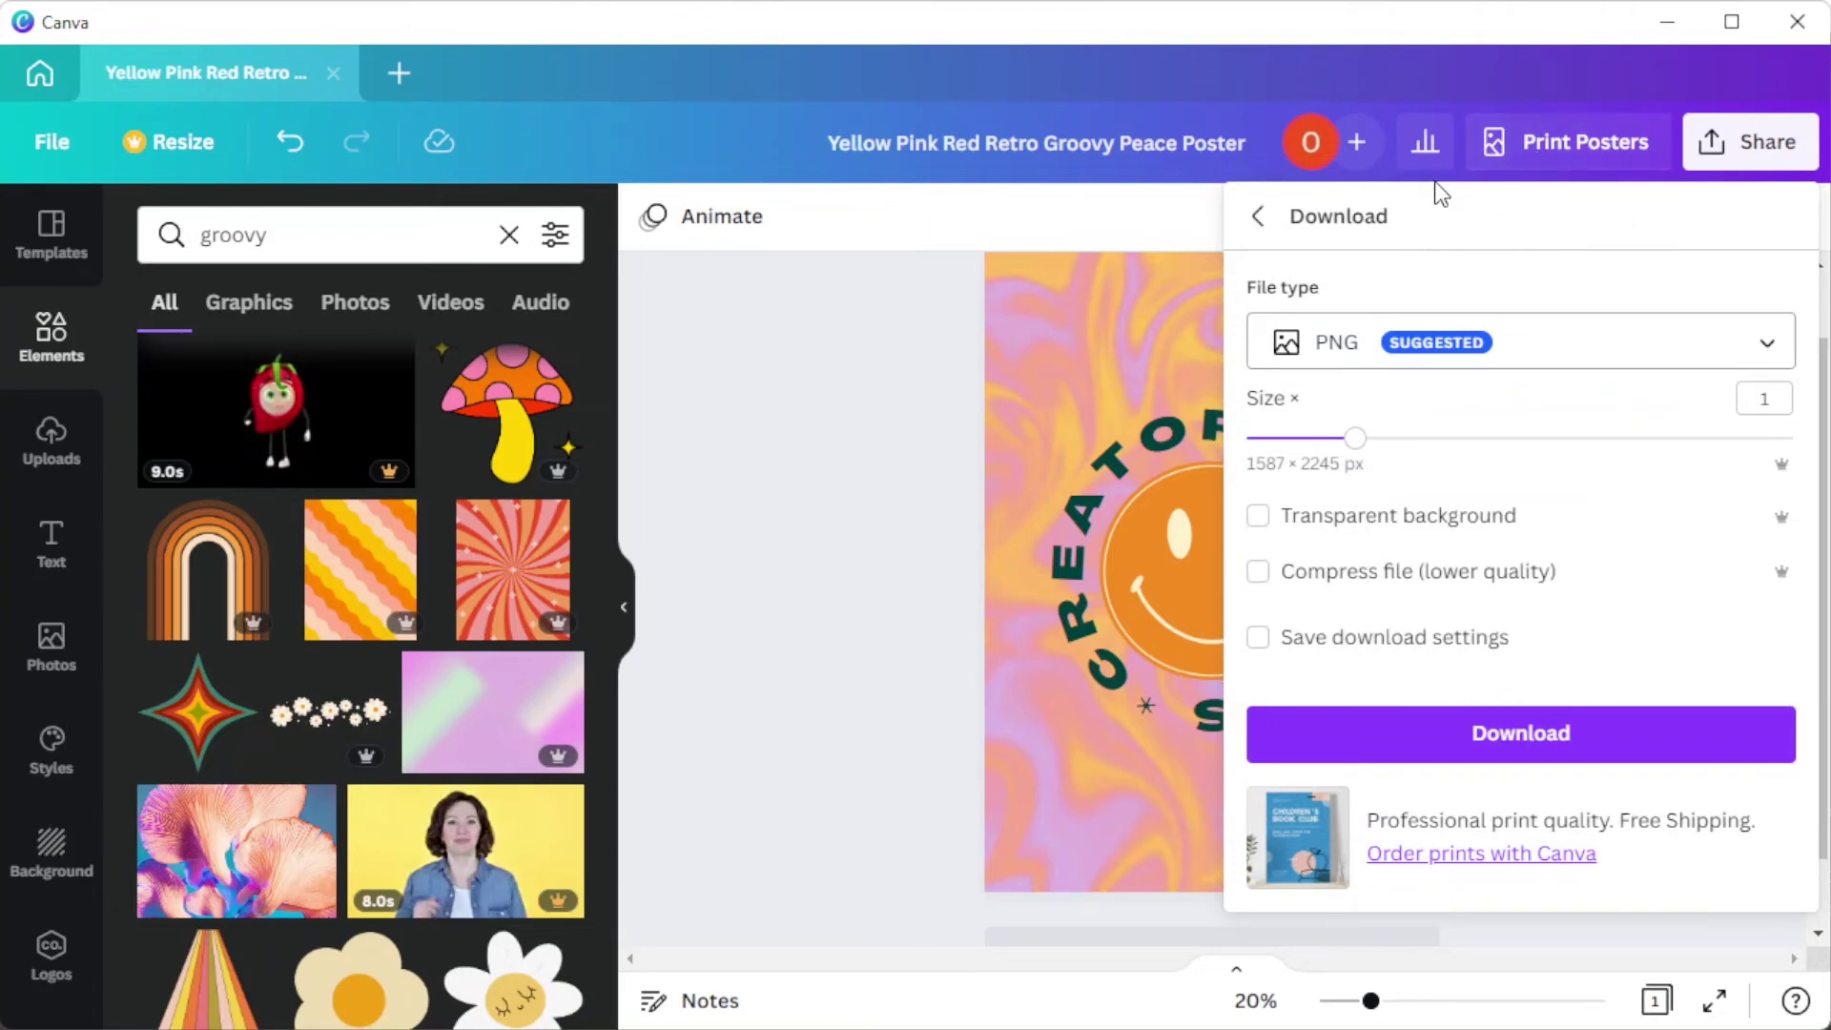
Step: Start a Print Posters order for Page 1 at A3 size
click(1578, 154)
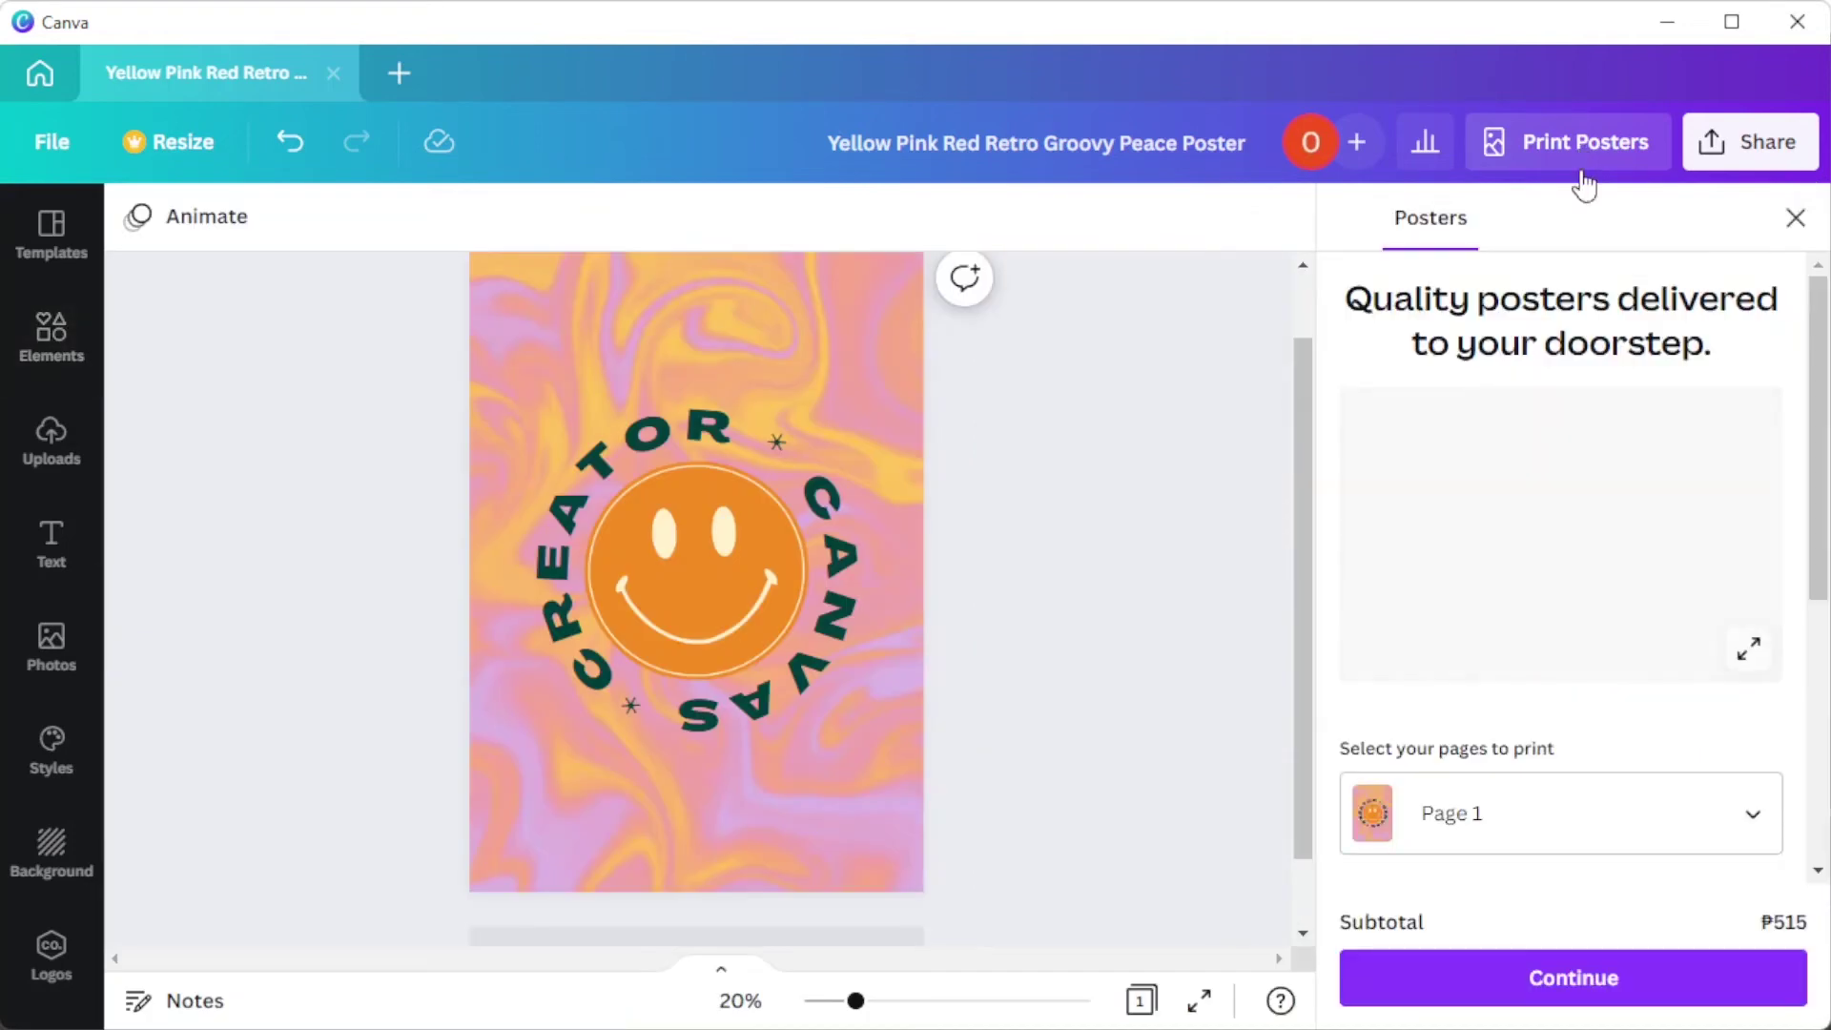
scroll(1541, 796, down, 3)
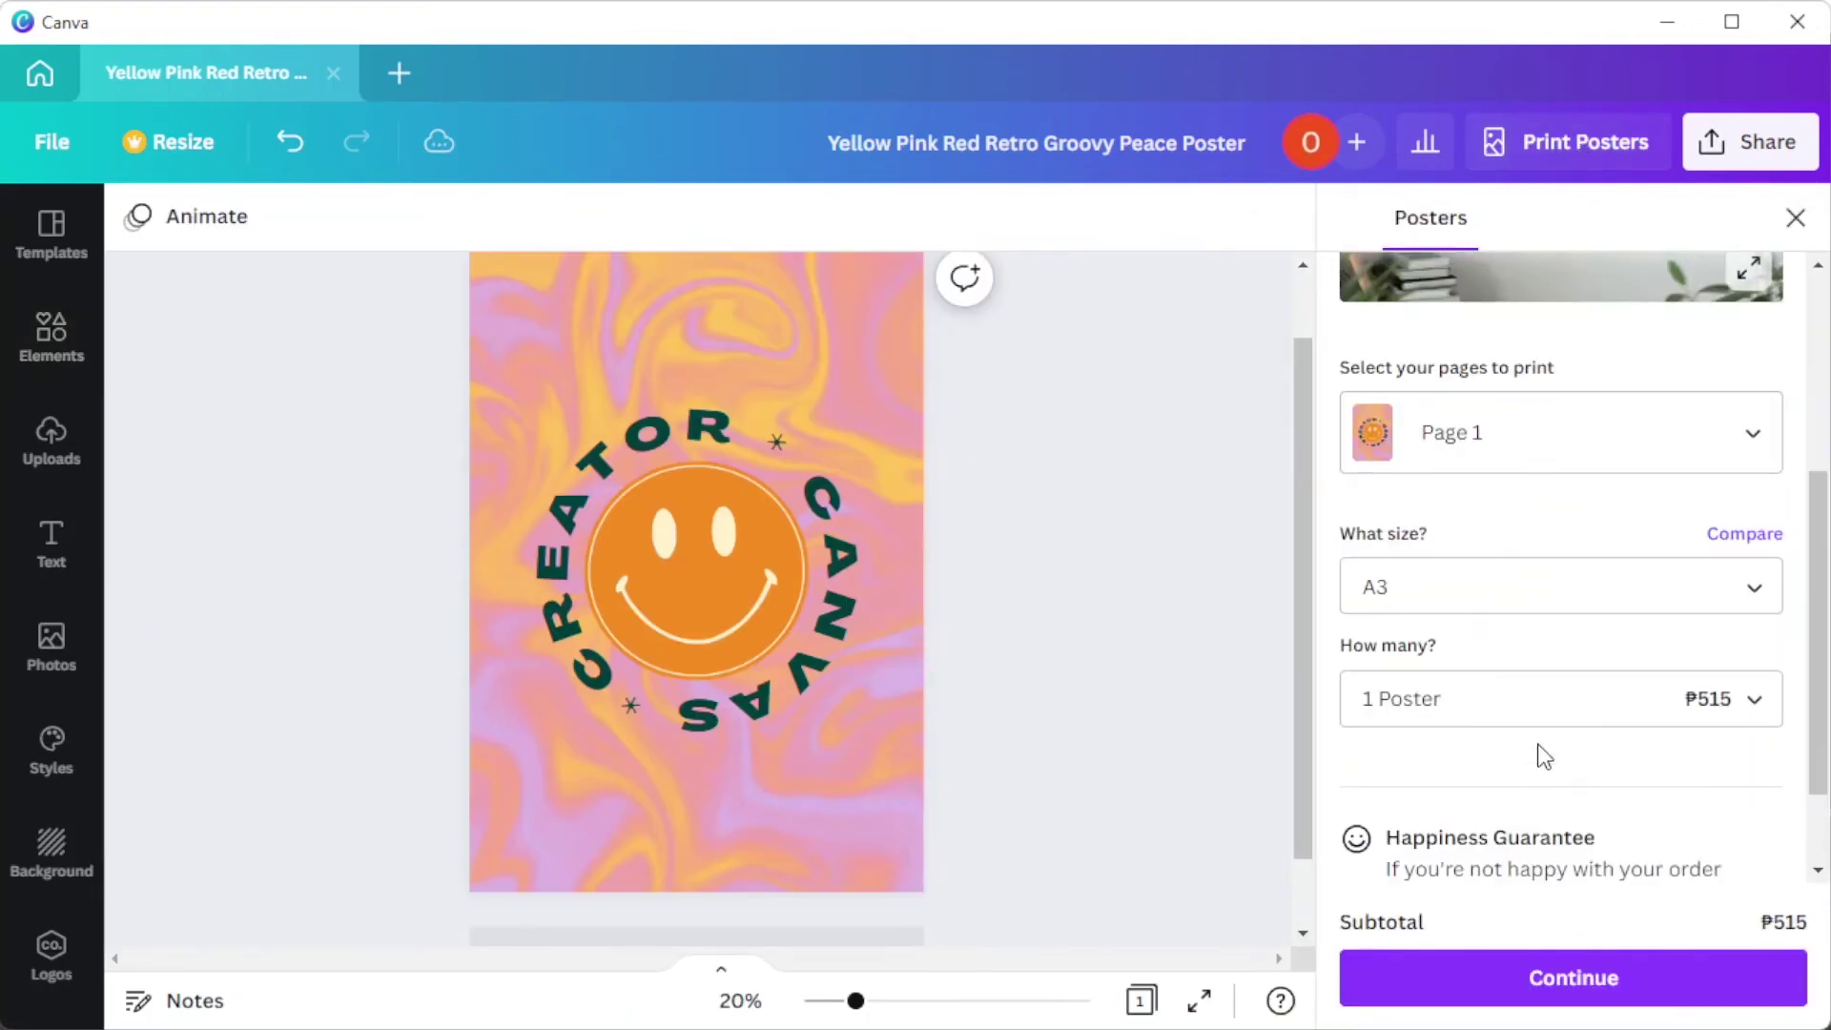
click(1535, 417)
click(1535, 417)
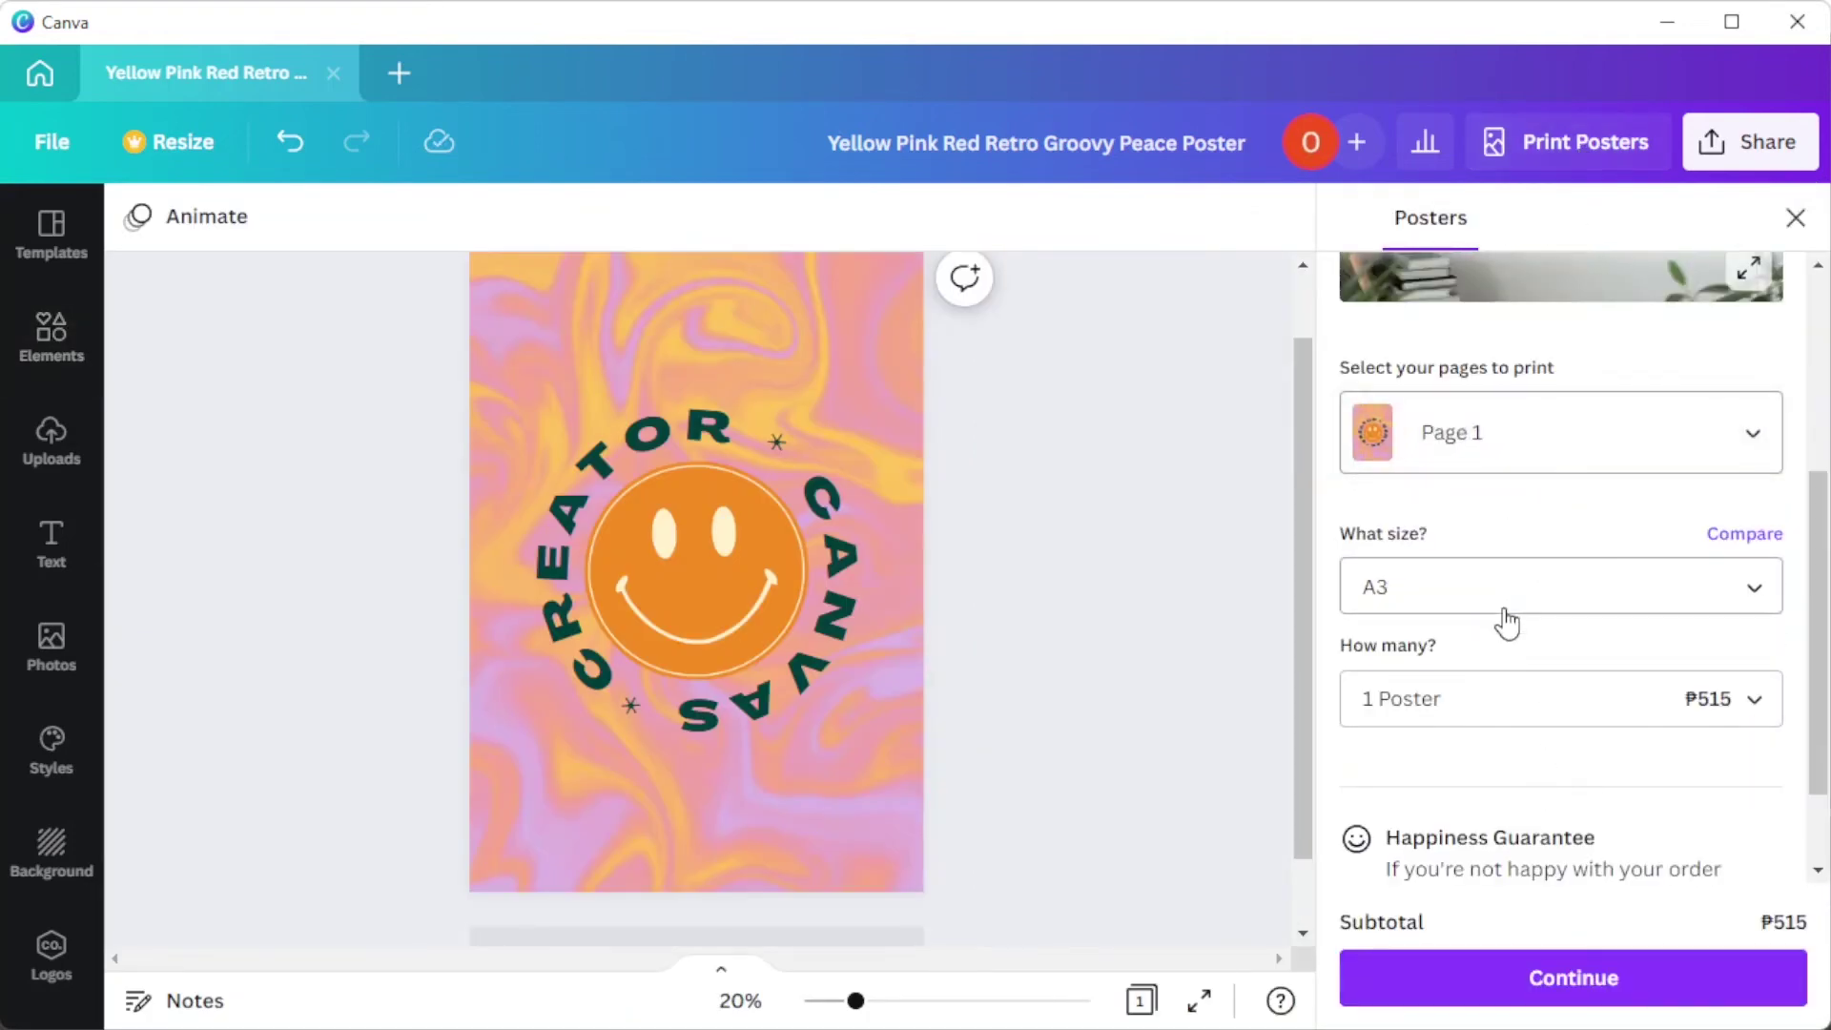
click(1504, 600)
click(1466, 621)
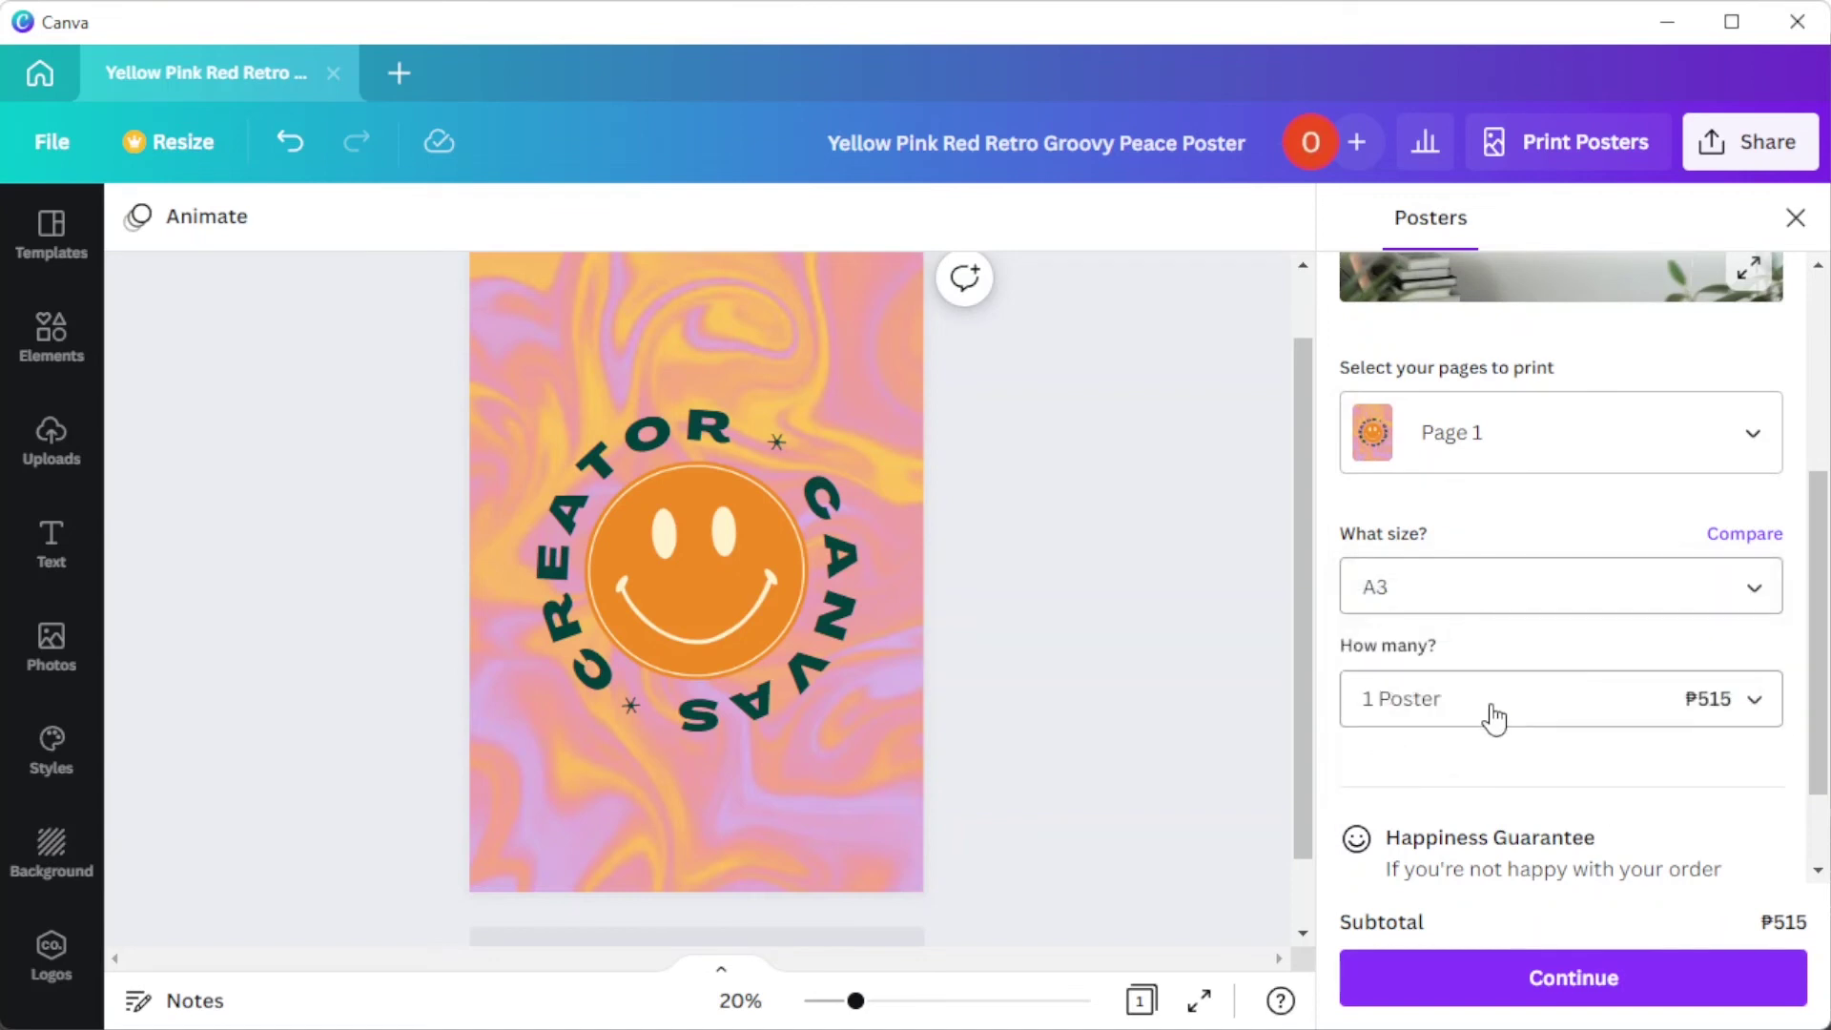
Step: Compare 2 and 4 posters, then settle on 3 for a ₱1,080 subtotal
click(1492, 716)
click(1492, 817)
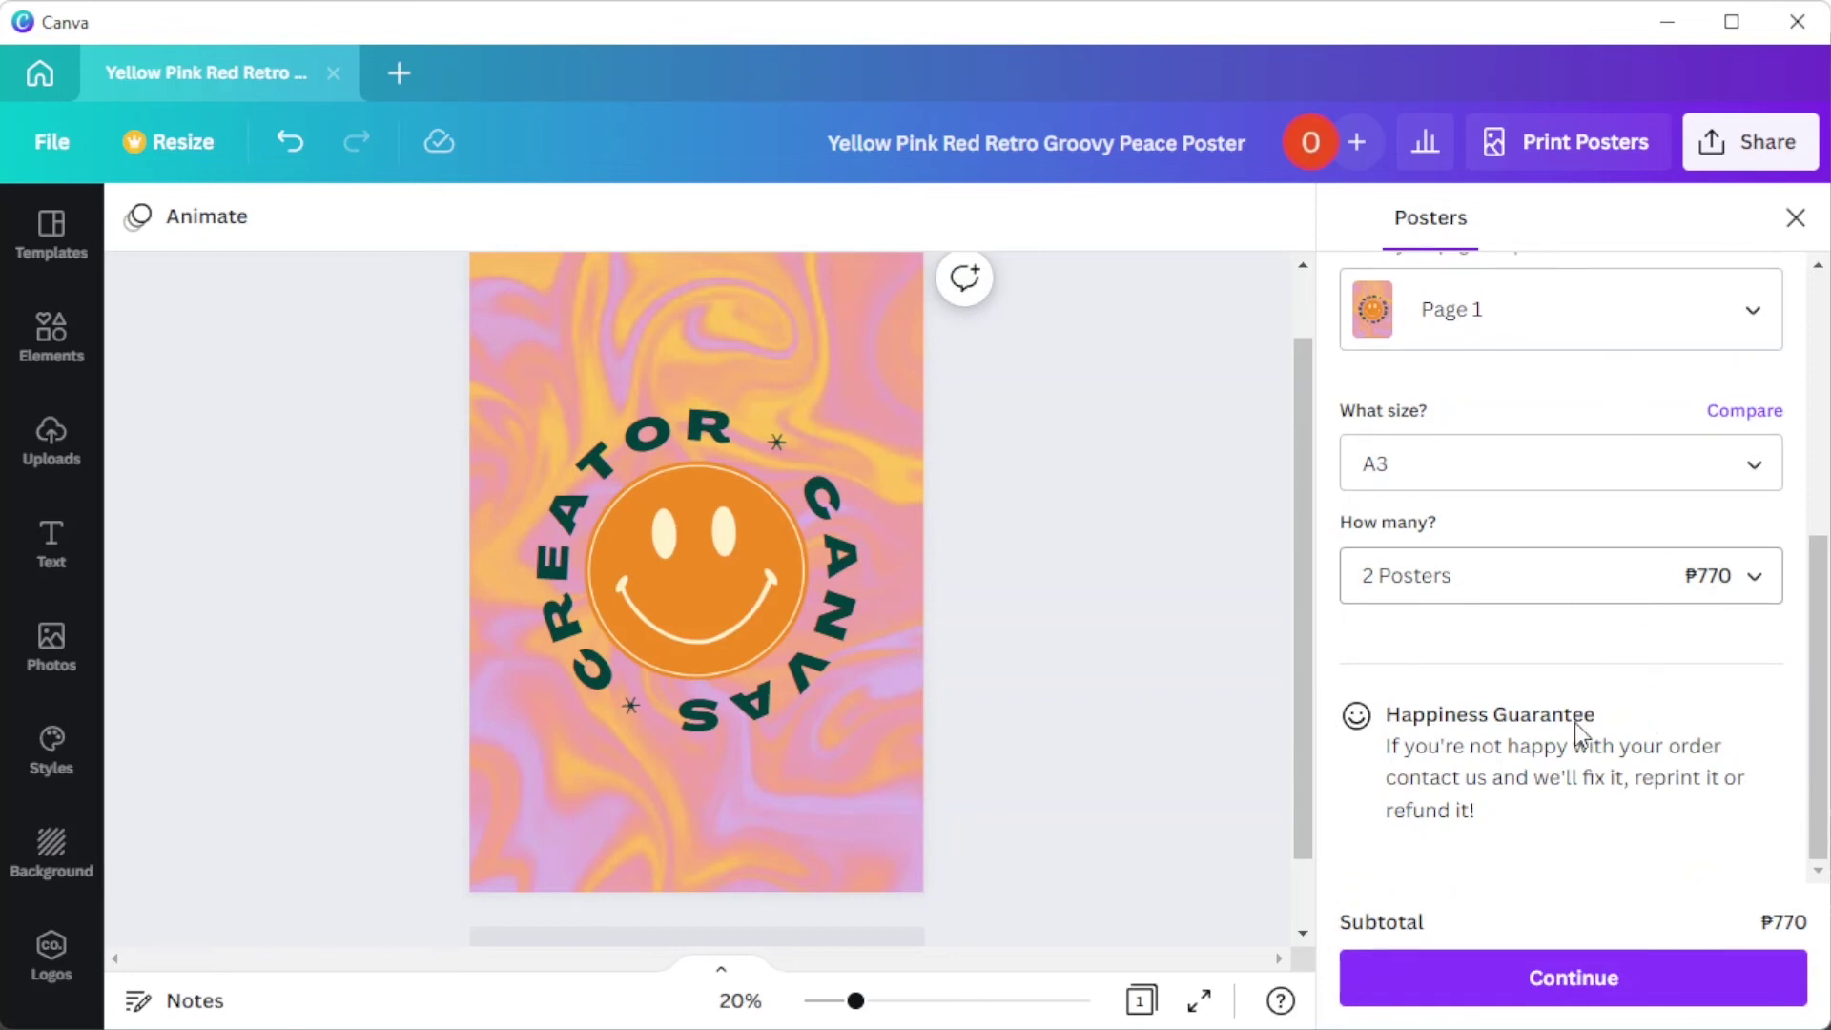
scroll(1575, 723, up, 3)
scroll(1576, 723, down, 2)
scroll(1574, 722, up, 1)
scroll(1575, 722, down, 2)
click(1697, 560)
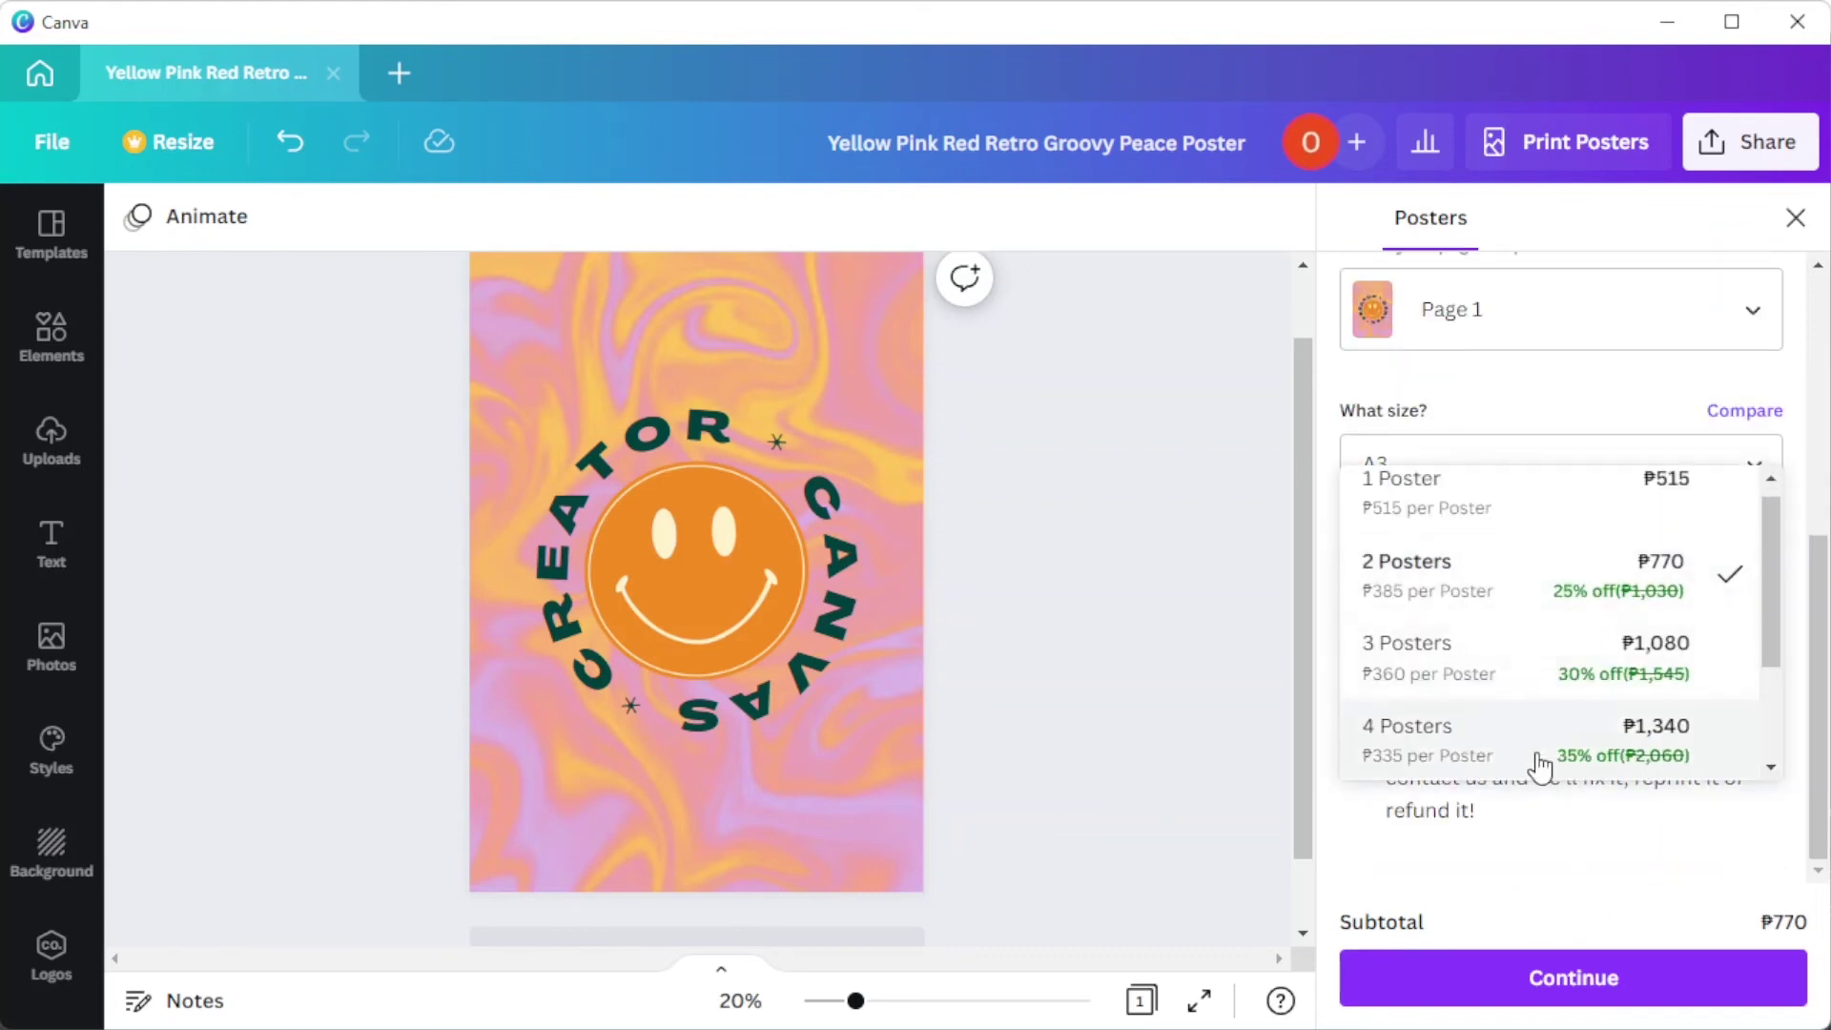
click(1541, 774)
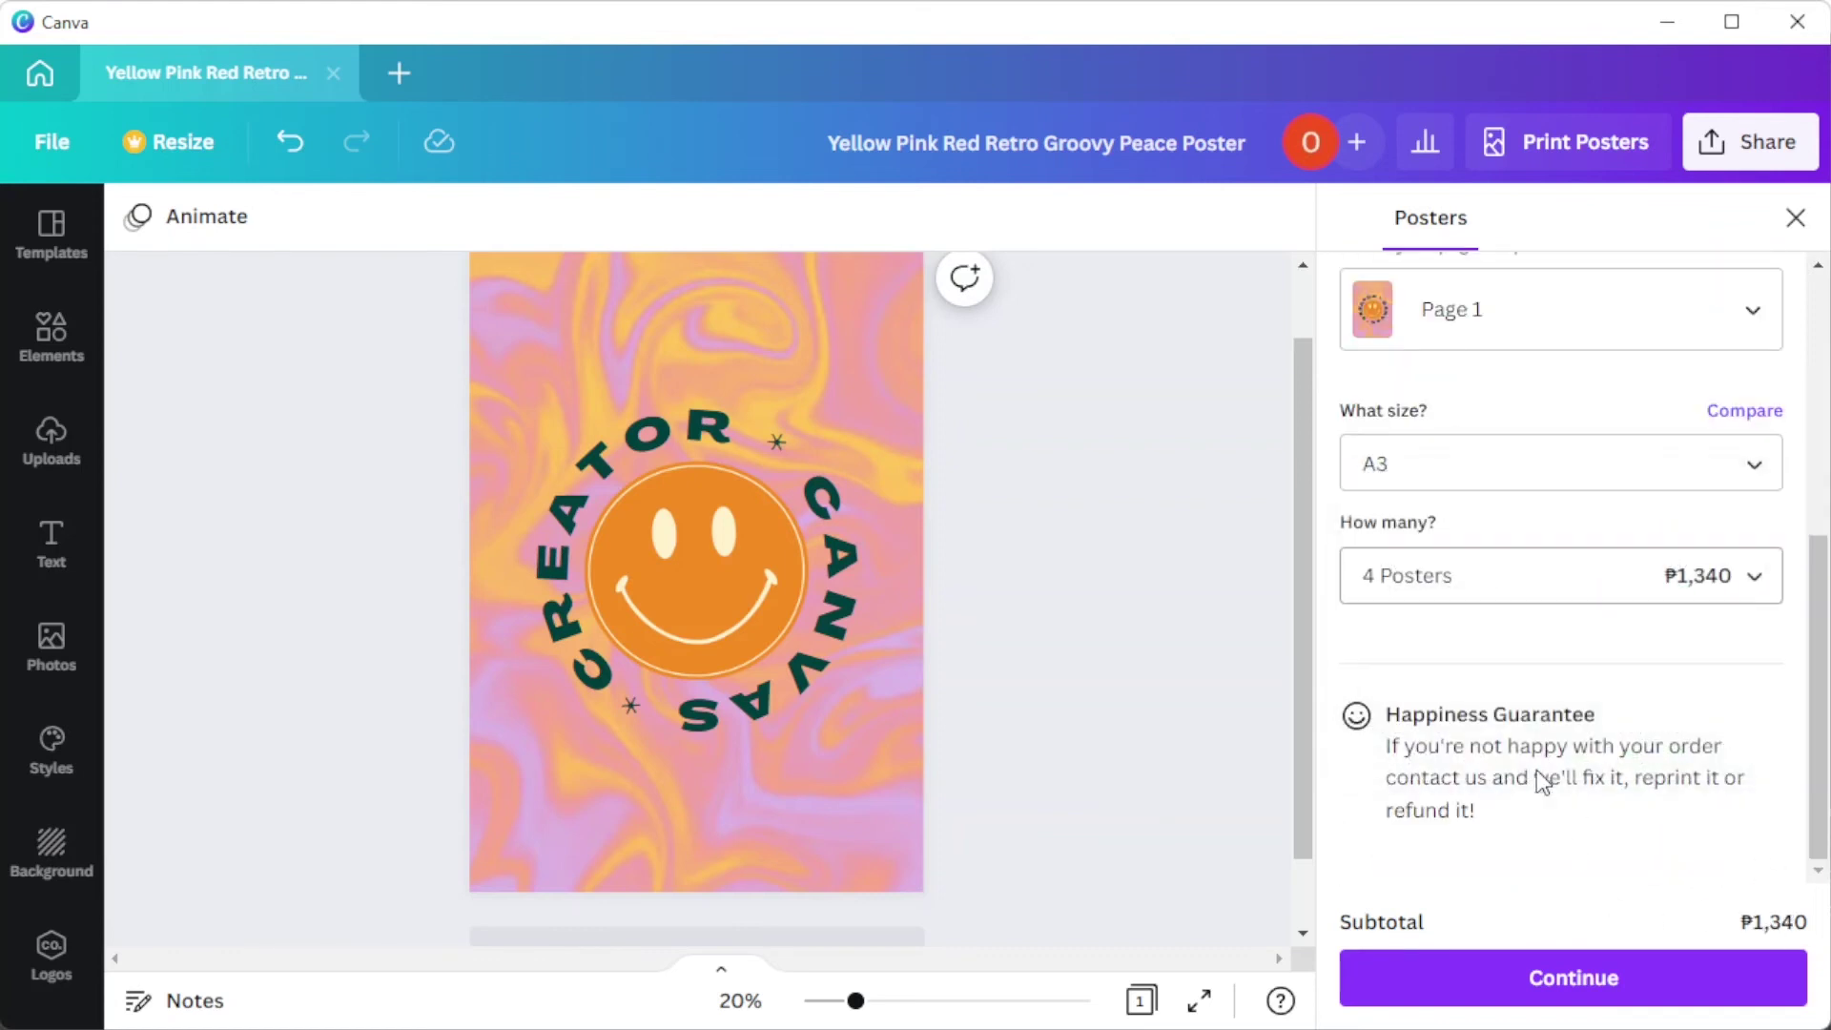
click(1620, 591)
click(1551, 608)
Step: Close the Posters print order panel with its X
click(1794, 223)
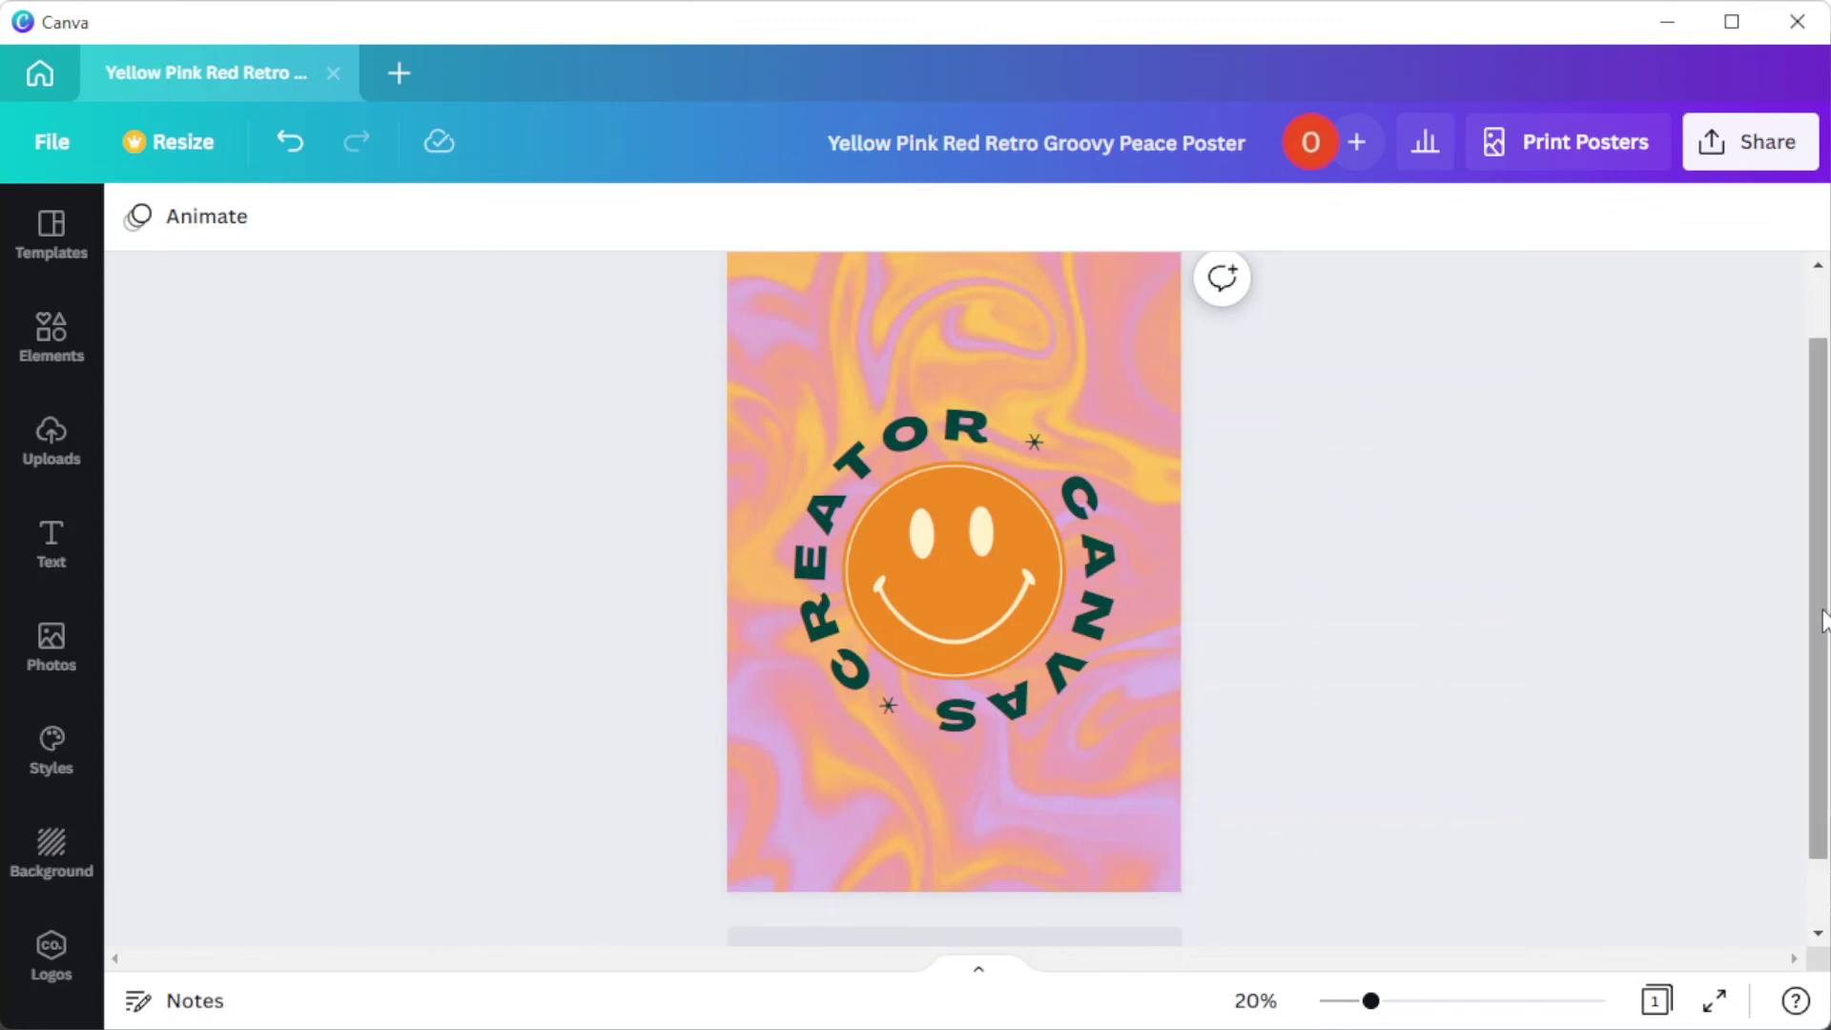
scroll(1786, 643, up, 1)
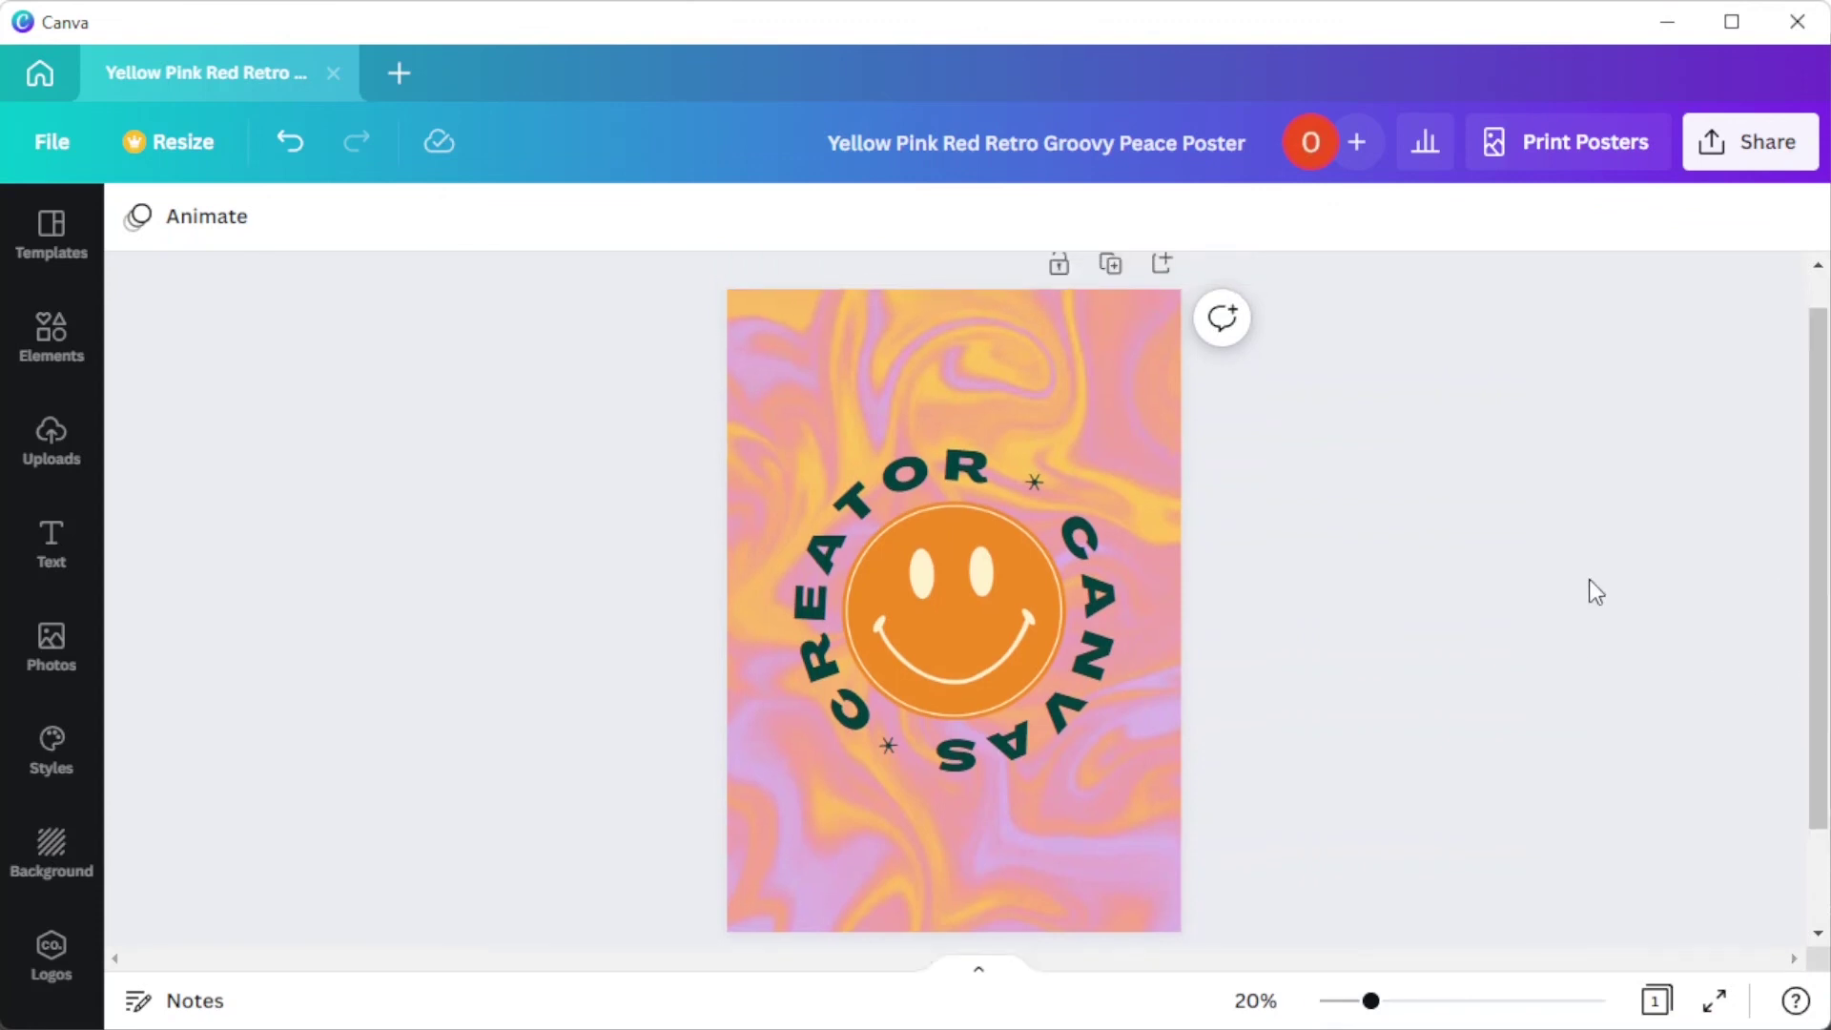